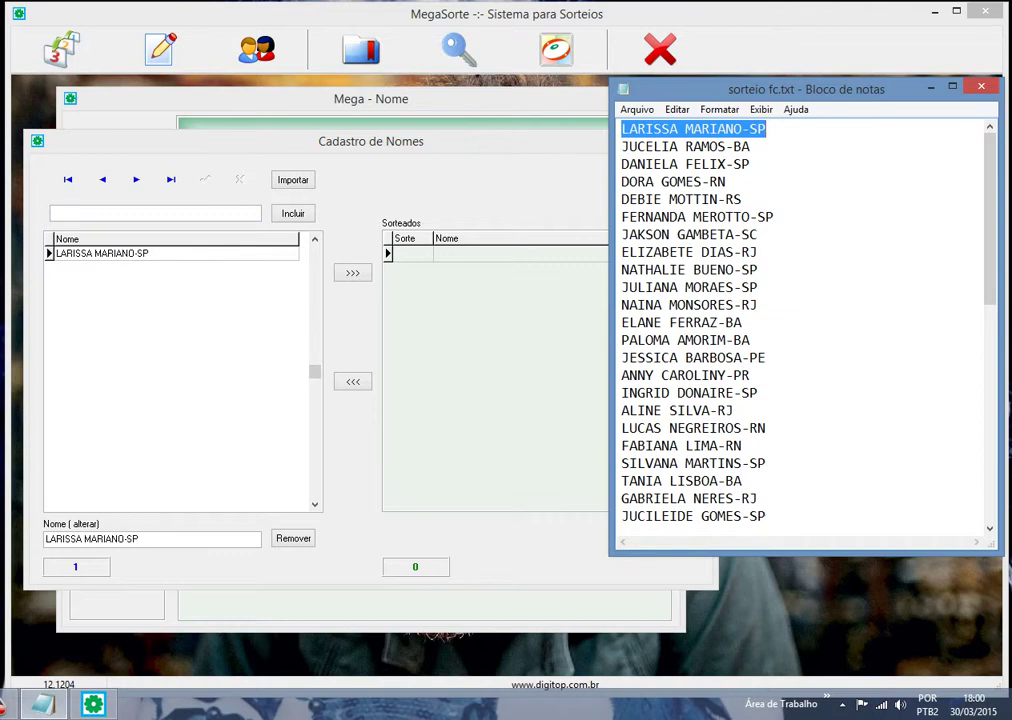
# - Copy the participant entry on the second line of sorteio fc.txt in Notepad and add it to MegaSorte's Cadastro de Nomes list
pyautogui.press('Down')
pyautogui.hotkey('shift', 'Left')
pyautogui.hotkey('shift', 'Left')
pyautogui.hotkey('shift', 'Left')
pyautogui.hotkey('shift', 'Left')
pyautogui.hotkey('shift', 'Left')
pyautogui.hotkey('shift', 'Left')
pyautogui.hotkey('shift', 'Left')
pyautogui.hotkey('shift', 'Left')
pyautogui.hotkey('shift', 'Left')
pyautogui.hotkey('shift', 'Left')
pyautogui.hotkey('shift', 'Left')
pyautogui.hotkey('shift', 'Left')
pyautogui.hotkey('shift', 'Left')
pyautogui.hotkey('shift', 'Left')
pyautogui.hotkey('shift', 'Left')
pyautogui.hotkey('shift', 'Left')
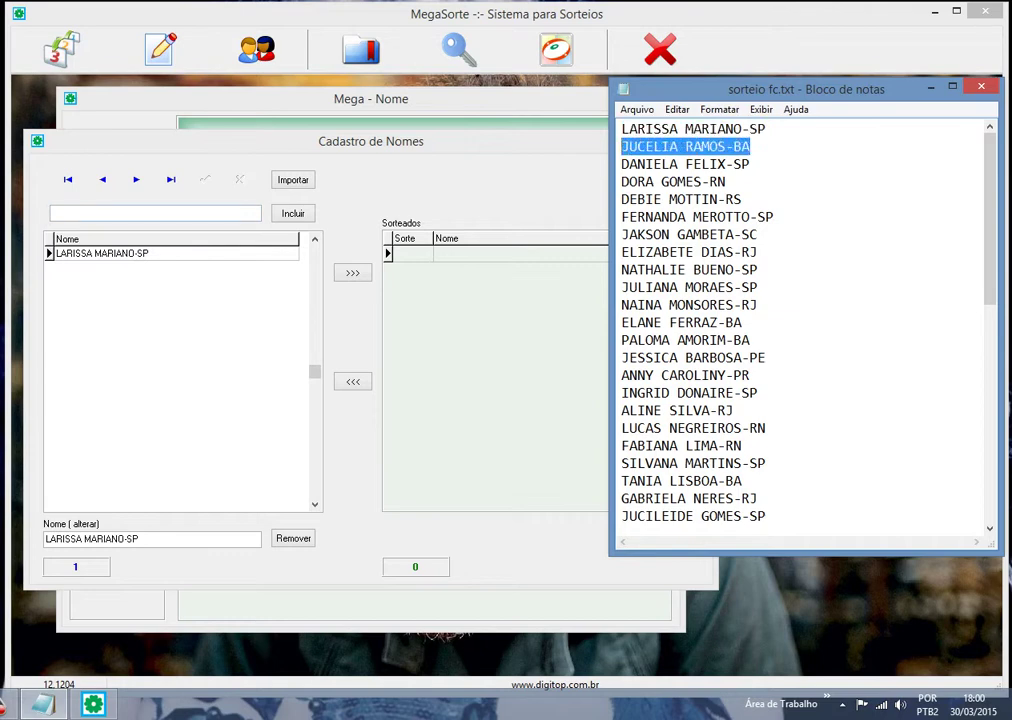
pyautogui.hotkey('ctrl', 'c')
pyautogui.hotkey('alt', 'Tab')
pyautogui.hotkey('ctrl', 'v')
pyautogui.press('Return')
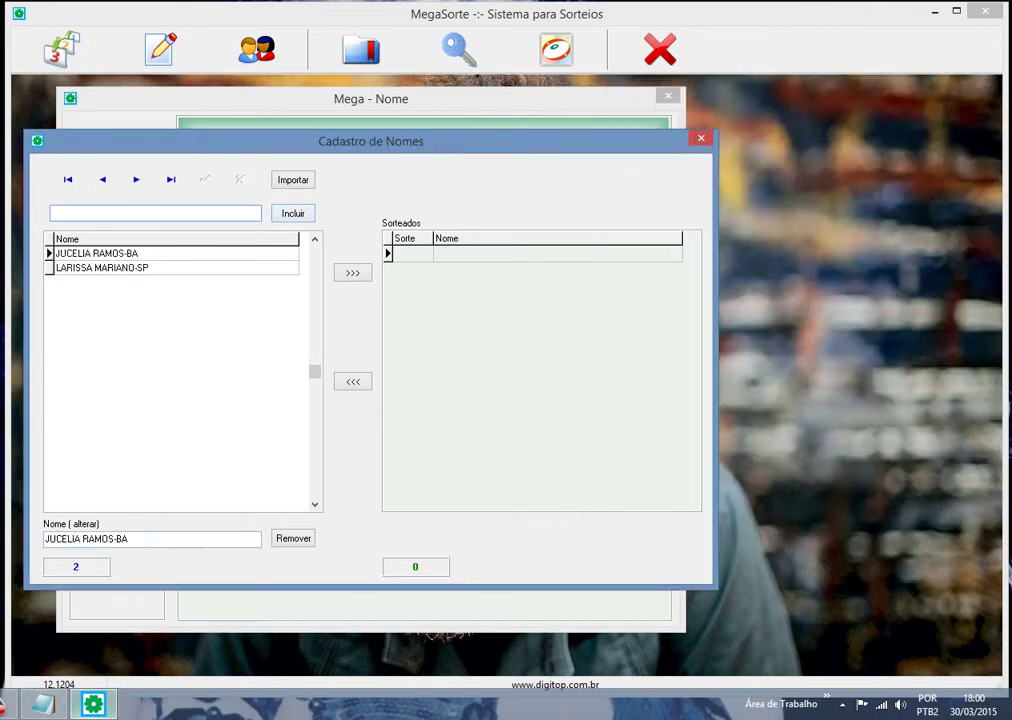
# - Copy the third line's participant entry from sorteio fc.txt in Notepad and add it to MegaSorte's Cadastro de Nomes list
pyautogui.hotkey('alt', 'Tab')
pyautogui.press('Down')
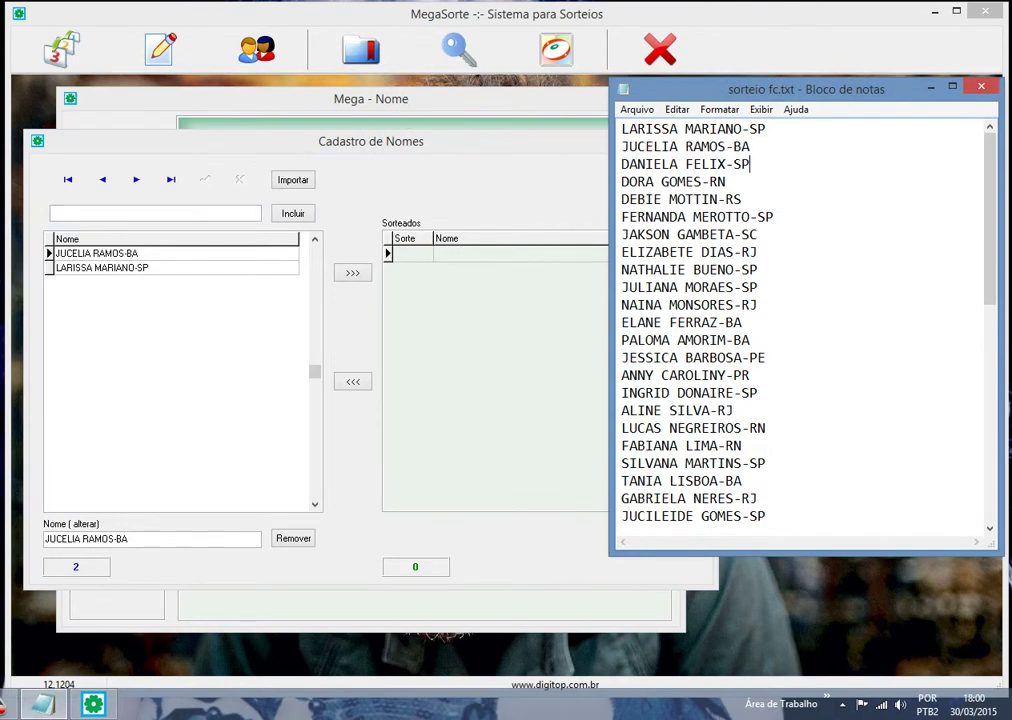
pyautogui.hotkey('shift', 'Left')
pyautogui.hotkey('shift', 'Left')
pyautogui.hotkey('shift', 'Left')
pyautogui.hotkey('shift', 'Left')
pyautogui.hotkey('shift', 'Left')
pyautogui.hotkey('shift', 'Left')
pyautogui.hotkey('shift', 'Left')
pyautogui.hotkey('shift', 'Left')
pyautogui.hotkey('shift', 'Left')
pyautogui.hotkey('shift', 'Left')
pyautogui.hotkey('shift', 'Left')
pyautogui.hotkey('shift', 'Left')
pyautogui.hotkey('shift', 'Left')
pyautogui.hotkey('shift', 'Left')
pyautogui.hotkey('shift', 'Left')
pyautogui.hotkey('shift', 'Left')
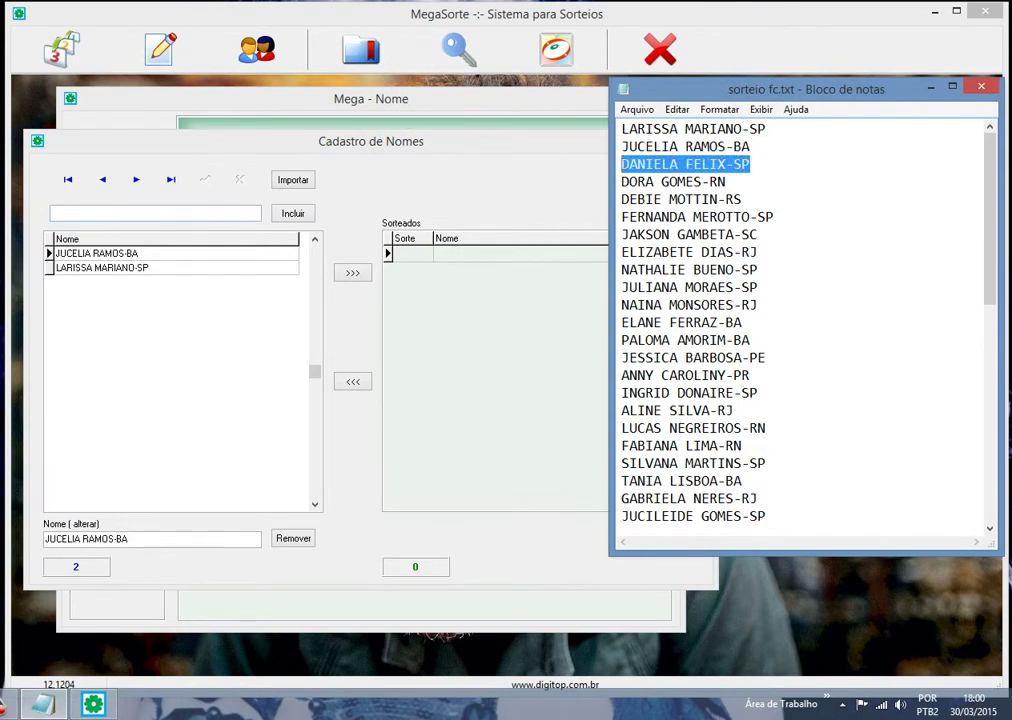
pyautogui.hotkey('ctrl', 'c')
pyautogui.hotkey('alt', 'Tab')
pyautogui.hotkey('ctrl', 'v')
pyautogui.press('Return')
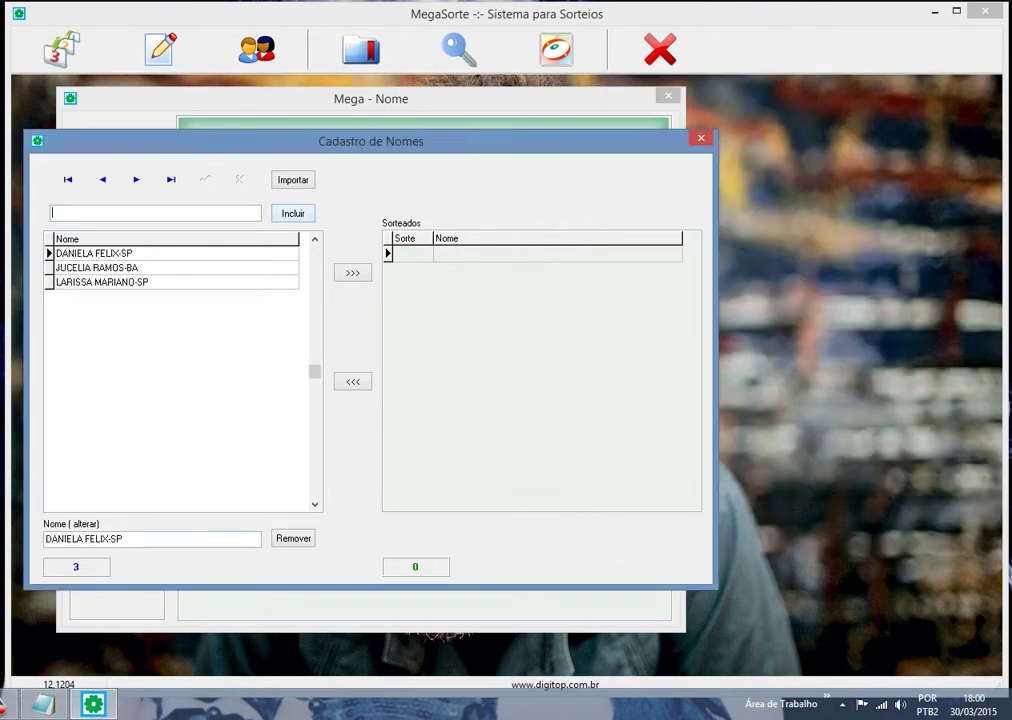
# - Copy the fourth line's participant entry from sorteio fc.txt in Notepad and add it to MegaSorte's Cadastro de Nomes list
pyautogui.hotkey('alt', 'Tab')
pyautogui.press('Down')
pyautogui.hotkey('shift', 'Left')
pyautogui.hotkey('shift', 'Left')
pyautogui.hotkey('shift', 'Left')
pyautogui.hotkey('shift', 'Left')
pyautogui.hotkey('shift', 'Left')
pyautogui.hotkey('shift', 'Left')
pyautogui.hotkey('shift', 'Left')
pyautogui.hotkey('shift', 'Left')
pyautogui.hotkey('shift', 'Left')
pyautogui.hotkey('shift', 'Left')
pyautogui.hotkey('shift', 'Left')
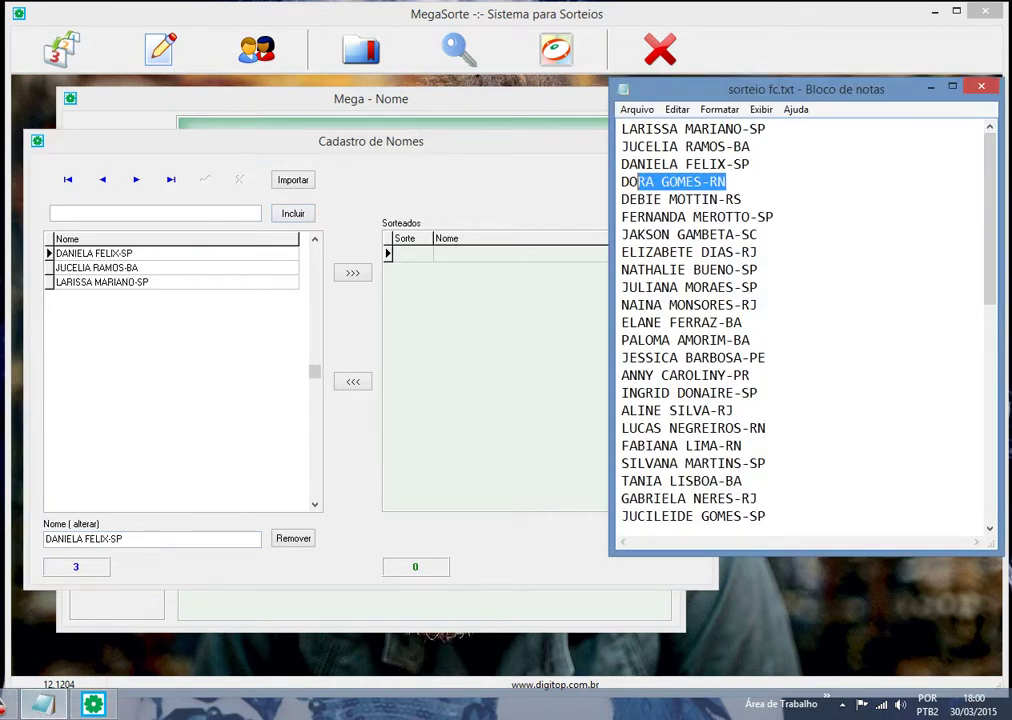
pyautogui.hotkey('shift', 'Left')
pyautogui.hotkey('shift', 'Left')
pyautogui.hotkey('ctrl', 'c')
pyautogui.hotkey('alt', 'Tab')
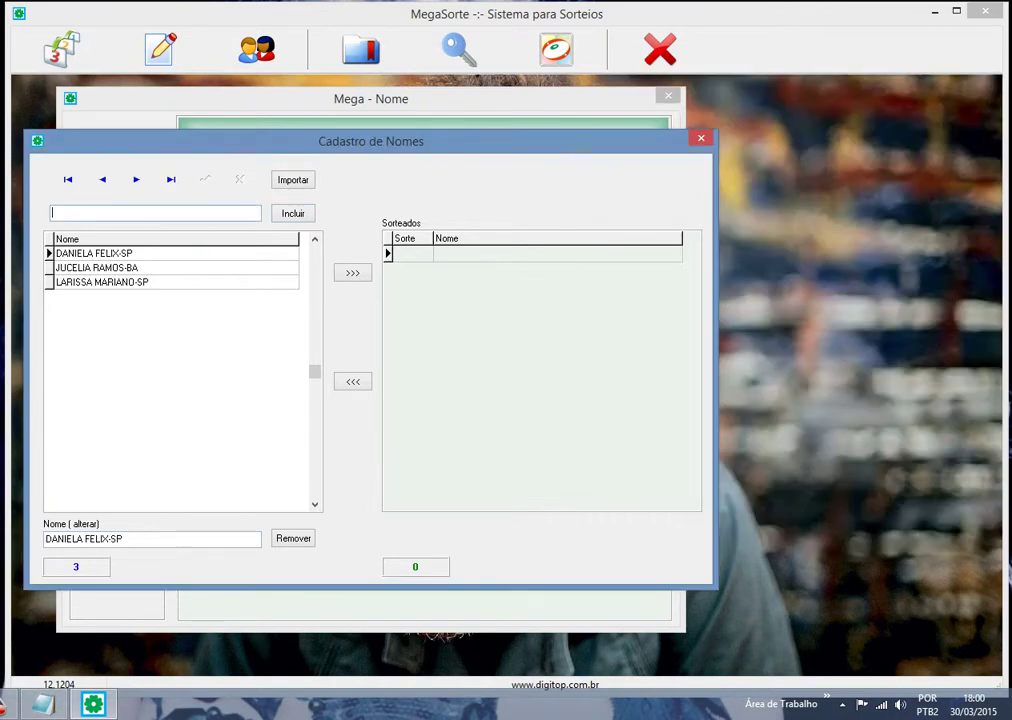
pyautogui.hotkey('ctrl', 'v')
pyautogui.press('Return')
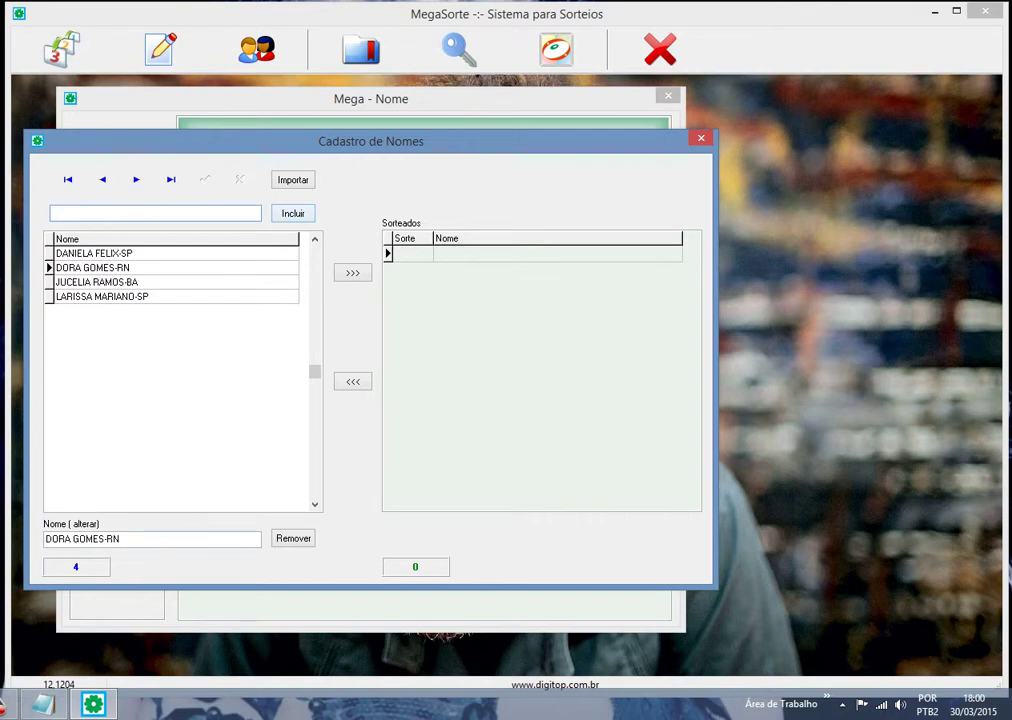
# - Copy the fifth line's participant entry from sorteio fc.txt in Notepad and add it to MegaSorte's Cadastro de Nomes list
pyautogui.hotkey('alt', 'Tab')
pyautogui.press('Down')
pyautogui.press('End')
pyautogui.hotkey('shift', 'Left')
pyautogui.hotkey('shift', 'Left')
pyautogui.hotkey('shift', 'Left')
pyautogui.hotkey('shift', 'Left')
pyautogui.hotkey('shift', 'Left')
pyautogui.hotkey('shift', 'Left')
pyautogui.hotkey('shift', 'Left')
pyautogui.hotkey('shift', 'Left')
pyautogui.hotkey('shift', 'Left')
pyautogui.hotkey('shift', 'Left')
pyautogui.hotkey('shift', 'Left')
pyautogui.hotkey('shift', 'Left')
pyautogui.hotkey('shift', 'Left')
pyautogui.hotkey('shift', 'Left')
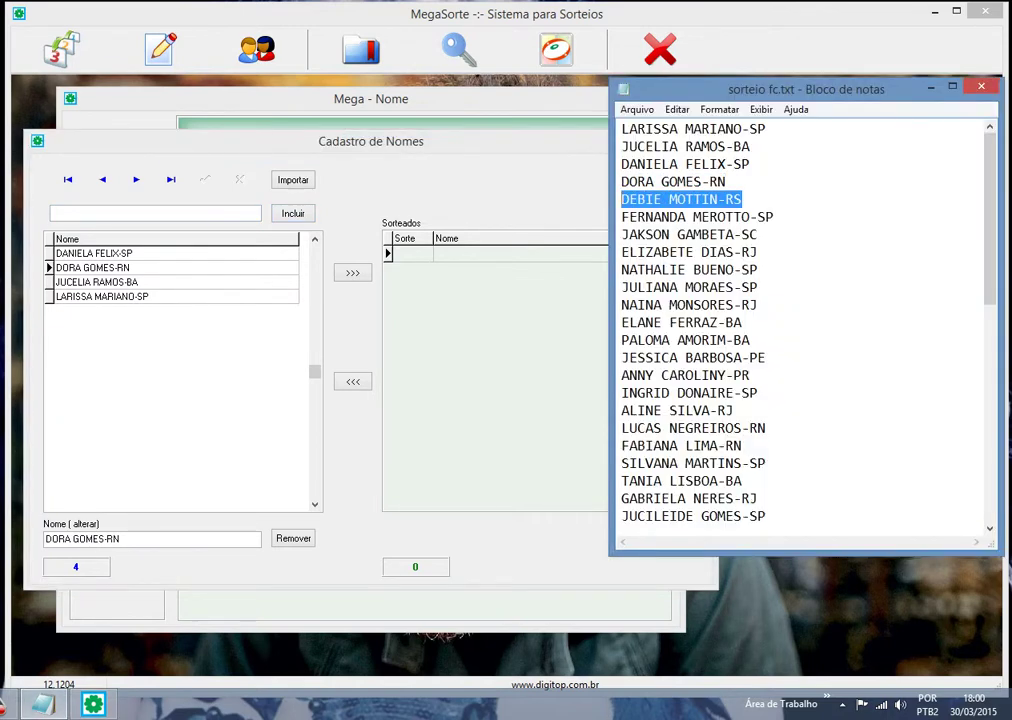
pyautogui.hotkey('ctrl', 'c')
pyautogui.hotkey('alt', 'Tab')
pyautogui.hotkey('ctrl', 'v')
pyautogui.press('Return')
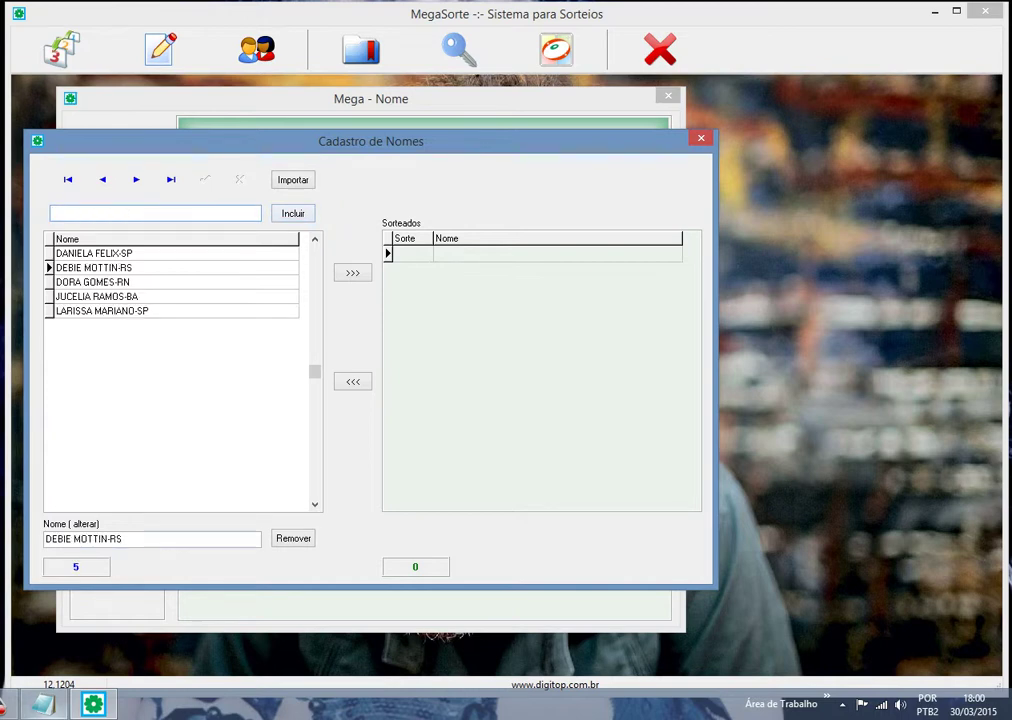
# - Copy the sixth line's participant entry from sorteio fc.txt in Notepad and add it to MegaSorte's Cadastro de Nomes list
pyautogui.hotkey('alt', 'Tab')
pyautogui.press('Down')
pyautogui.press('End')
pyautogui.hotkey('shift', 'Left')
pyautogui.hotkey('shift', 'Left')
pyautogui.hotkey('shift', 'Left')
pyautogui.hotkey('shift', 'Left')
pyautogui.hotkey('shift', 'Left')
pyautogui.hotkey('shift', 'Left')
pyautogui.hotkey('shift', 'Left')
pyautogui.hotkey('shift', 'Left')
pyautogui.hotkey('shift', 'Left')
pyautogui.hotkey('shift', 'Left')
pyautogui.hotkey('shift', 'Left')
pyautogui.hotkey('shift', 'Left')
pyautogui.hotkey('shift', 'Left')
pyautogui.hotkey('shift', 'Left')
pyautogui.hotkey('shift', 'Left')
pyautogui.hotkey('shift', 'Left')
pyautogui.hotkey('shift', 'Left')
pyautogui.hotkey('shift', 'Left')
pyautogui.hotkey('shift', 'Left')
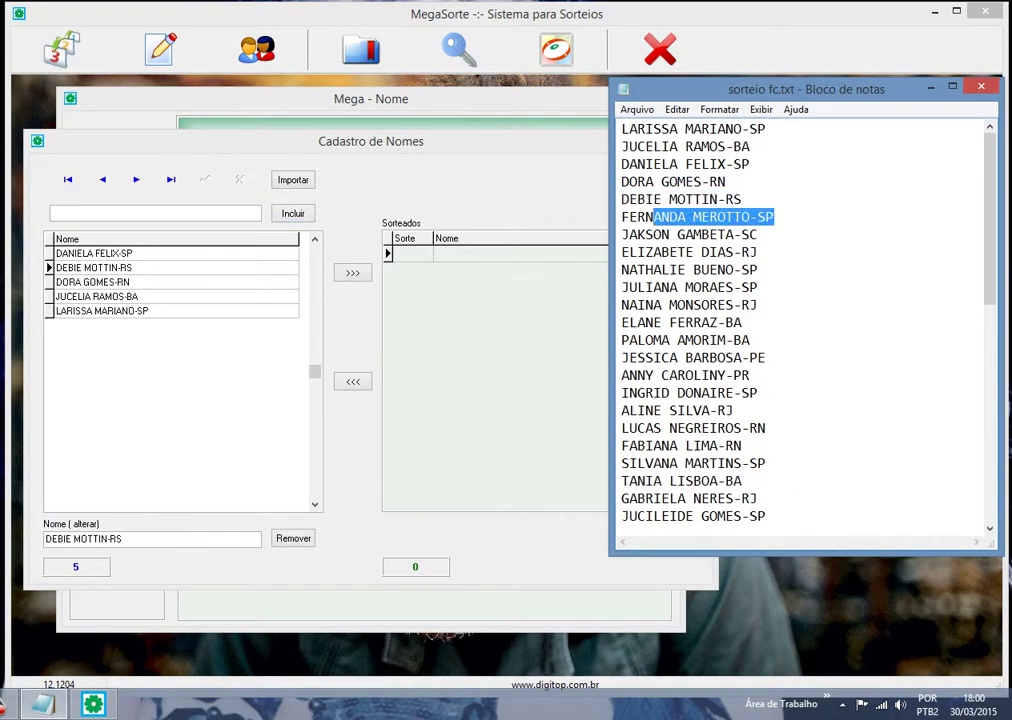
pyautogui.hotkey('ctrl', 'c')
pyautogui.hotkey('alt', 'Tab')
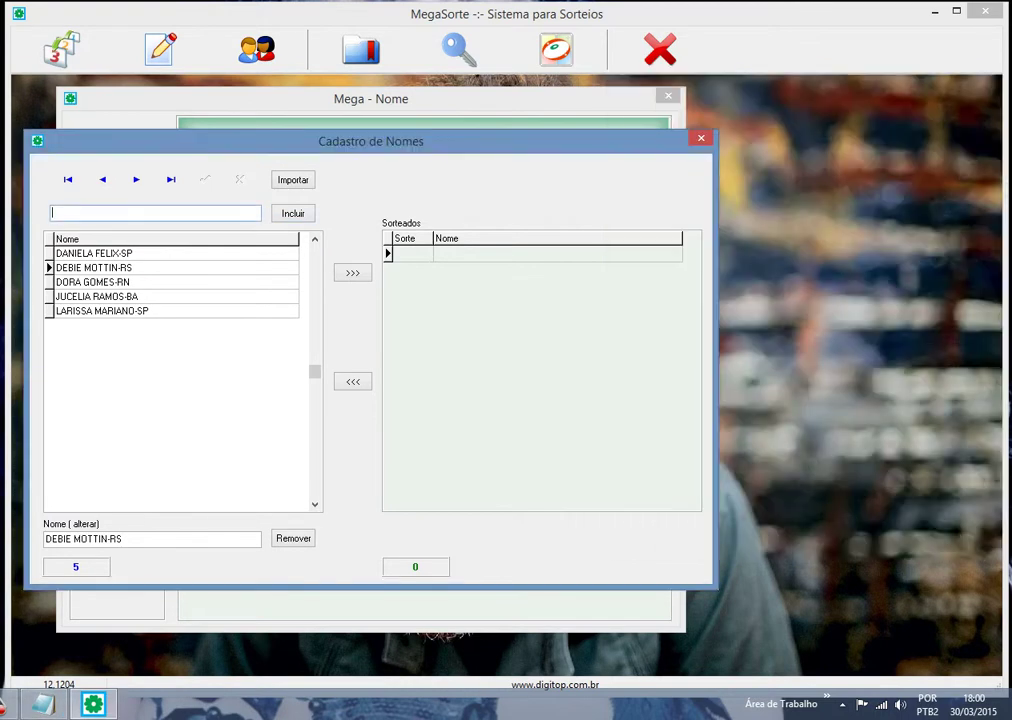
pyautogui.hotkey('ctrl', 'v')
pyautogui.press('Return')
pyautogui.press('Return')
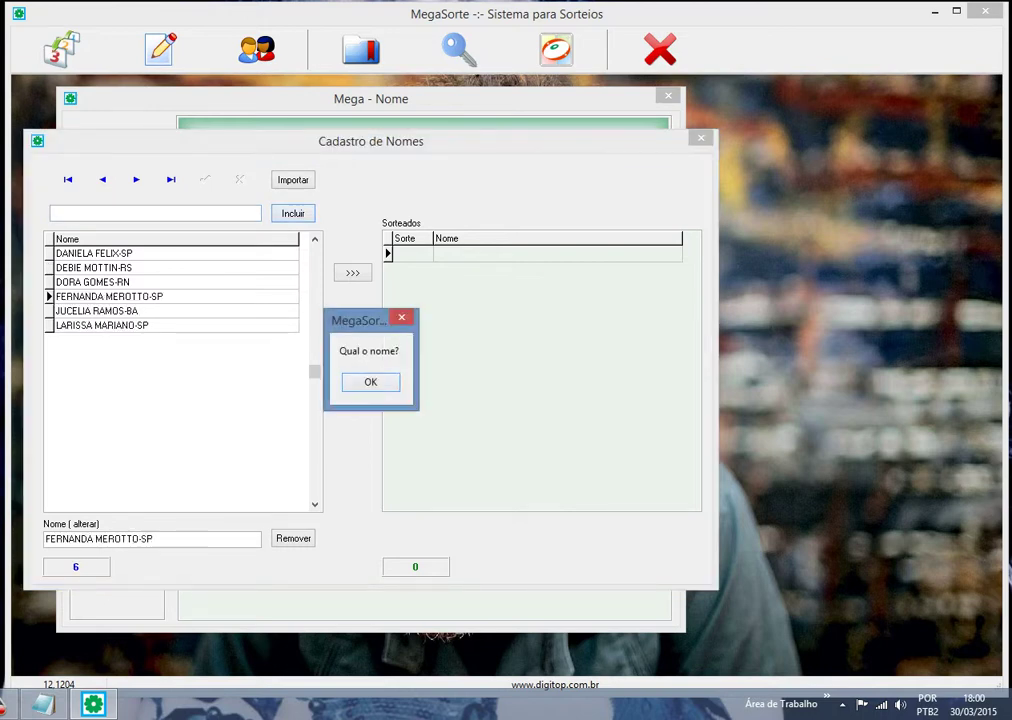
pyautogui.press('Return')
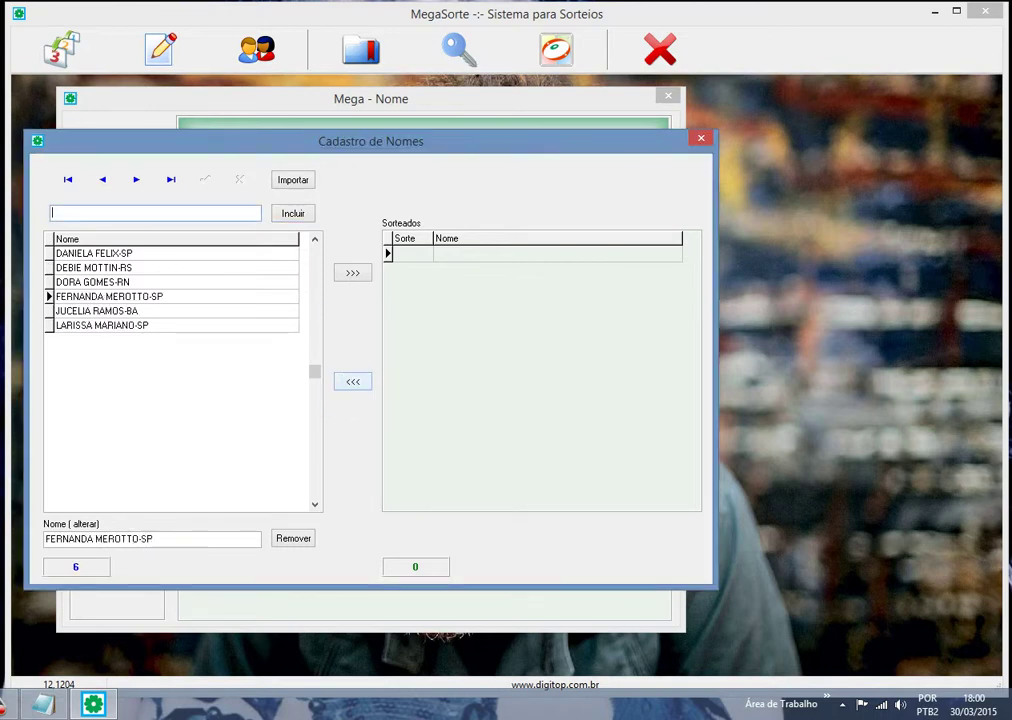
# - Copy the seventh line's participant entry from sorteio fc.txt in Notepad and add it to MegaSorte's Cadastro de Nomes list
pyautogui.hotkey('alt', 'Tab')
pyautogui.press('Down')
pyautogui.press('End')
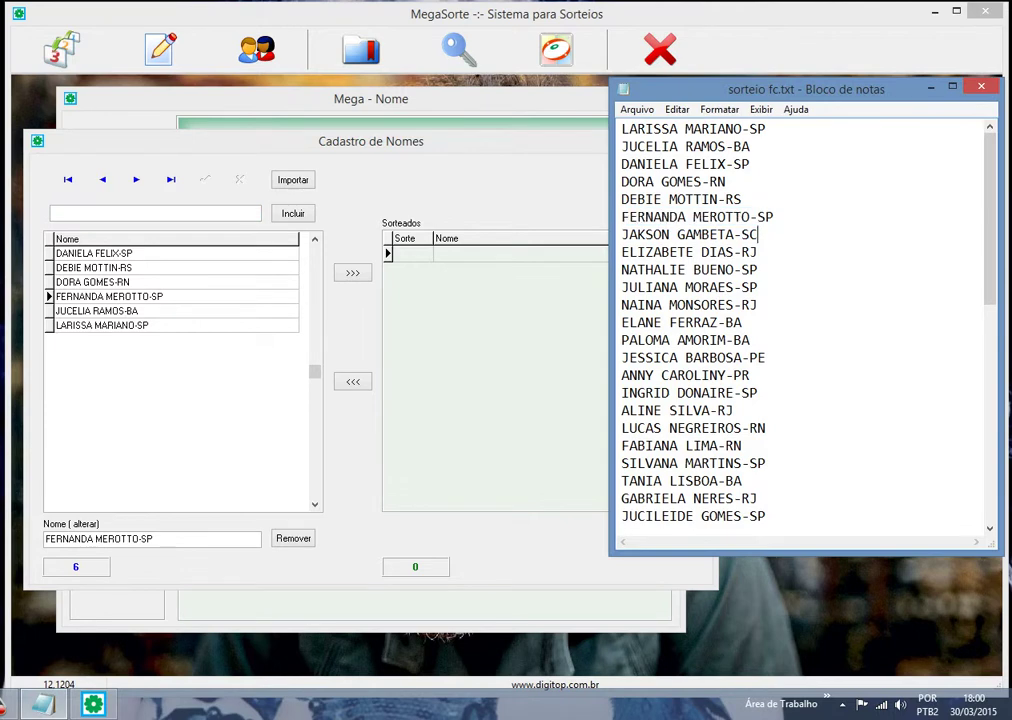
pyautogui.hotkey('shift', 'Left')
pyautogui.hotkey('shift', 'Left')
pyautogui.hotkey('shift', 'Left')
pyautogui.hotkey('shift', 'Left')
pyautogui.hotkey('shift', 'Left')
pyautogui.hotkey('shift', 'Left')
pyautogui.hotkey('shift', 'Left')
pyautogui.hotkey('shift', 'Left')
pyautogui.hotkey('shift', 'Left')
pyautogui.hotkey('shift', 'Left')
pyautogui.hotkey('shift', 'Left')
pyautogui.hotkey('shift', 'Left')
pyautogui.hotkey('shift', 'Left')
pyautogui.hotkey('shift', 'Left')
pyautogui.hotkey('shift', 'Left')
pyautogui.hotkey('shift', 'Left')
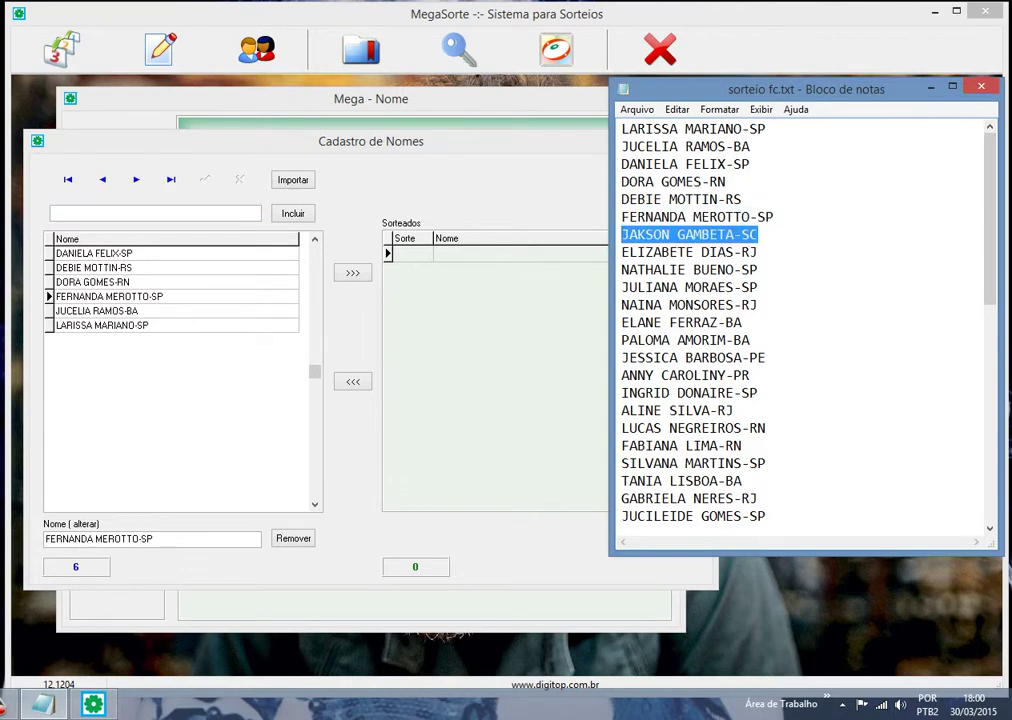
pyautogui.hotkey('ctrl', 'c')
pyautogui.hotkey('alt', 'Tab')
pyautogui.hotkey('ctrl', 'v')
pyautogui.press('Return')
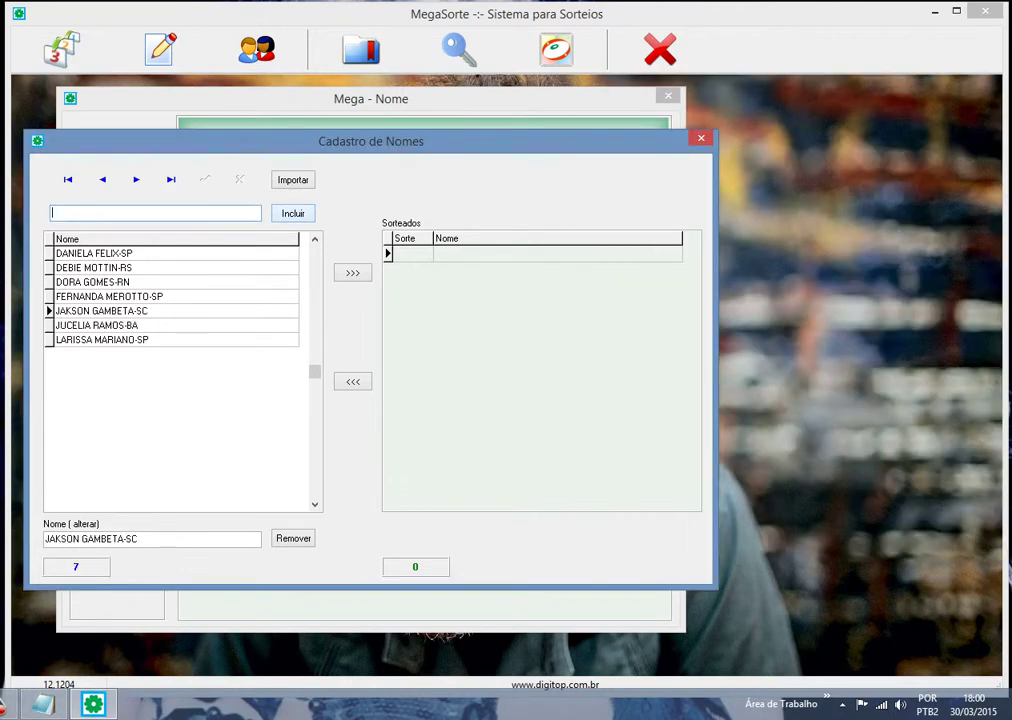
# - Copy the eighth line's participant entry from sorteio fc.txt in Notepad and add it to MegaSorte's Cadastro de Nomes list
pyautogui.hotkey('alt', 'Tab')
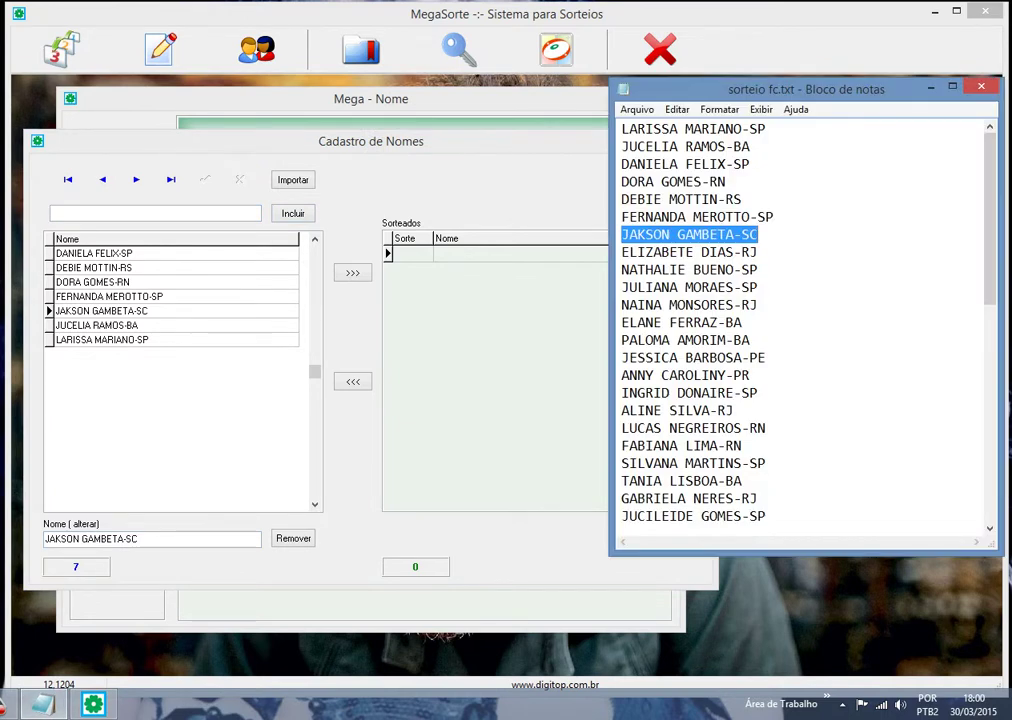
pyautogui.press('Down')
pyautogui.press('End')
pyautogui.hotkey('shift', 'Left')
pyautogui.hotkey('shift', 'Left')
pyautogui.hotkey('shift', 'Left')
pyautogui.hotkey('shift', 'Left')
pyautogui.hotkey('shift', 'Left')
pyautogui.hotkey('shift', 'Left')
pyautogui.hotkey('shift', 'Left')
pyautogui.hotkey('shift', 'Left')
pyautogui.hotkey('shift', 'Left')
pyautogui.hotkey('shift', 'Left')
pyautogui.hotkey('shift', 'Left')
pyautogui.hotkey('shift', 'Left')
pyautogui.hotkey('shift', 'Left')
pyautogui.hotkey('shift', 'Left')
pyautogui.hotkey('shift', 'Left')
pyautogui.hotkey('shift', 'Left')
pyautogui.hotkey('shift', 'Left')
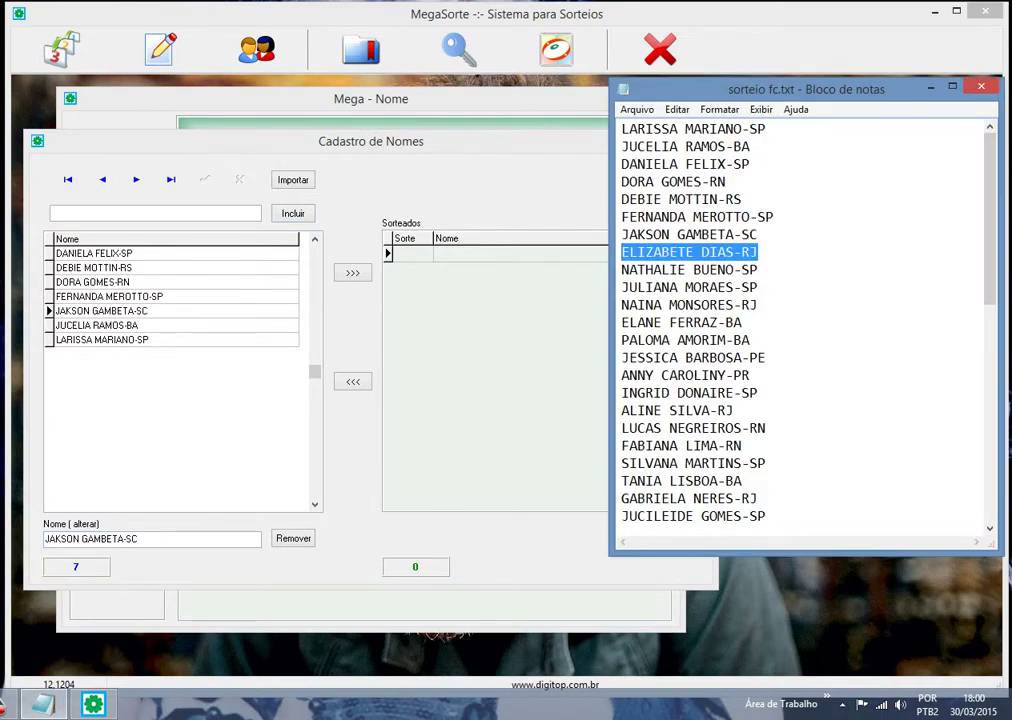
pyautogui.hotkey('ctrl', 'c')
pyautogui.hotkey('alt', 'Tab')
pyautogui.hotkey('ctrl', 'v')
pyautogui.press('Return')
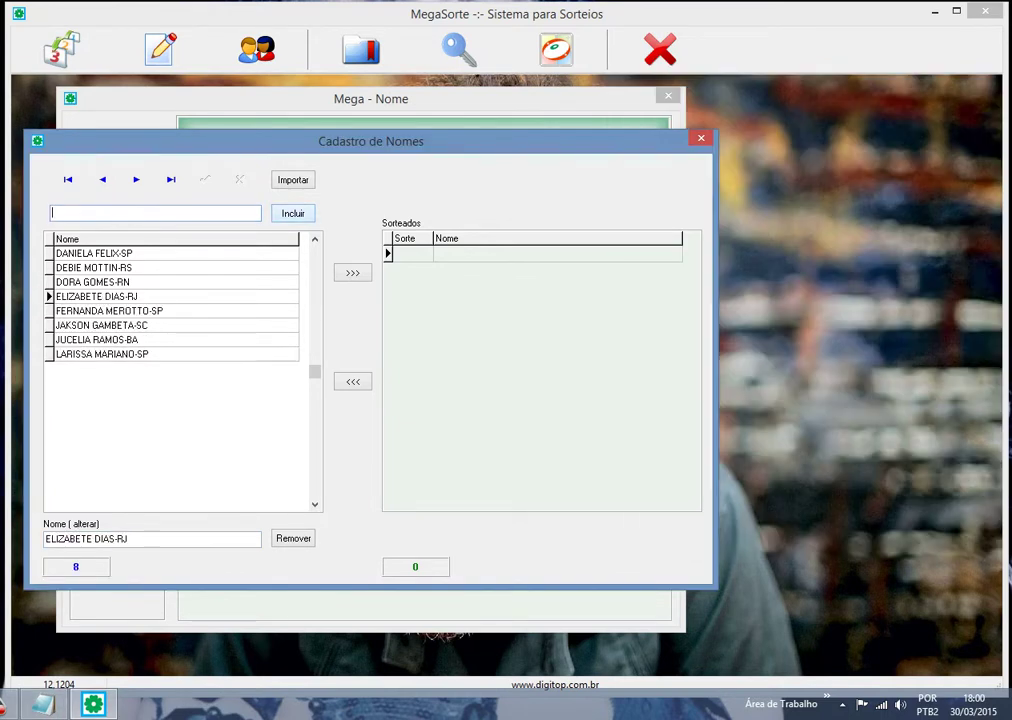
# - Copy the ninth line's participant entry from sorteio fc.txt in Notepad and add it to MegaSorte's Cadastro de Nomes list
pyautogui.hotkey('alt', 'Tab')
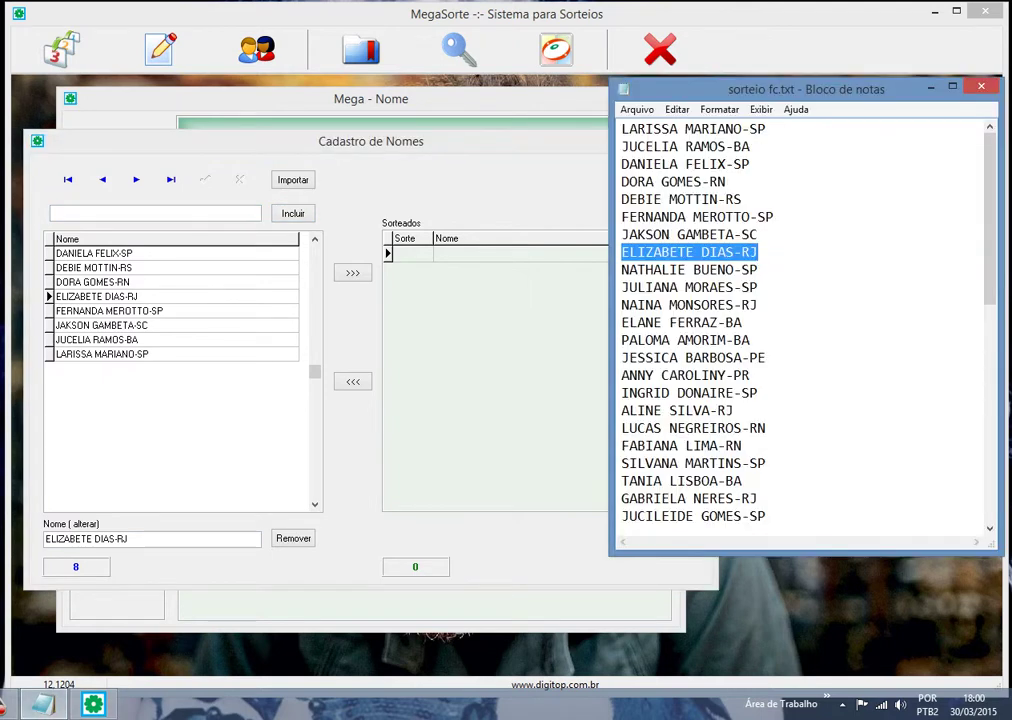
pyautogui.press('Down')
pyautogui.press('End')
pyautogui.hotkey('shift', 'Left')
pyautogui.hotkey('shift', 'Left')
pyautogui.hotkey('shift', 'Left')
pyautogui.hotkey('shift', 'Left')
pyautogui.hotkey('shift', 'Left')
pyautogui.hotkey('shift', 'Left')
pyautogui.hotkey('shift', 'Left')
pyautogui.hotkey('shift', 'Left')
pyautogui.hotkey('shift', 'Left')
pyautogui.hotkey('shift', 'Left')
pyautogui.hotkey('shift', 'Left')
pyautogui.hotkey('shift', 'Left')
pyautogui.hotkey('shift', 'Left')
pyautogui.hotkey('shift', 'Left')
pyautogui.hotkey('shift', 'Left')
pyautogui.hotkey('shift', 'Left')
pyautogui.hotkey('shift', 'Left')
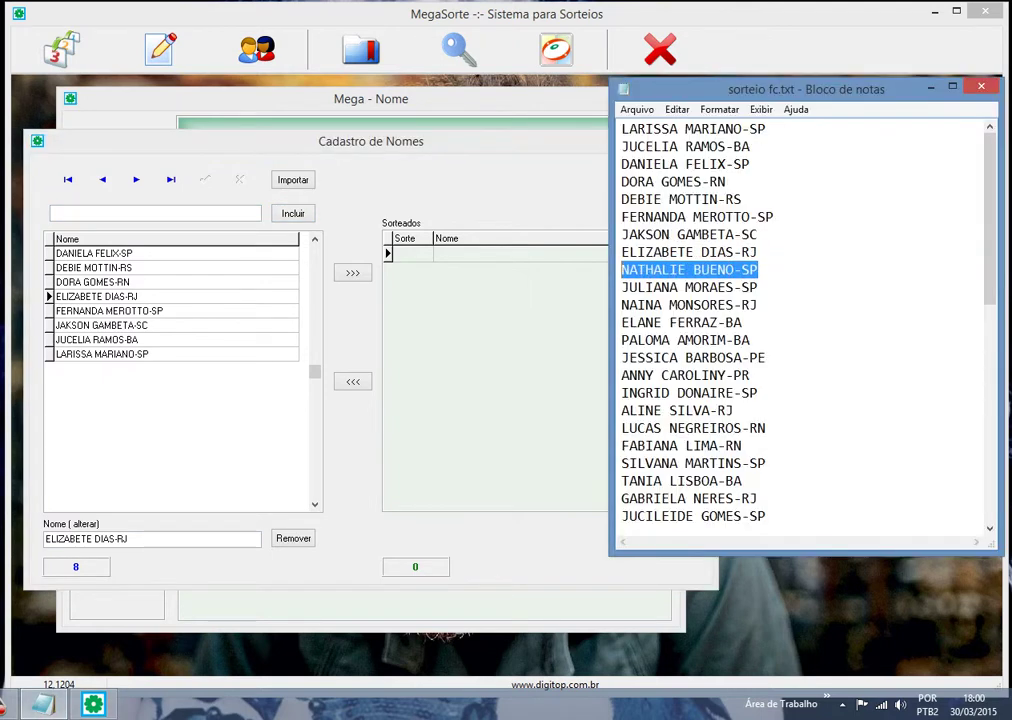
pyautogui.hotkey('ctrl', 'c')
pyautogui.hotkey('alt', 'Tab')
pyautogui.hotkey('ctrl', 'v')
pyautogui.press('Return')
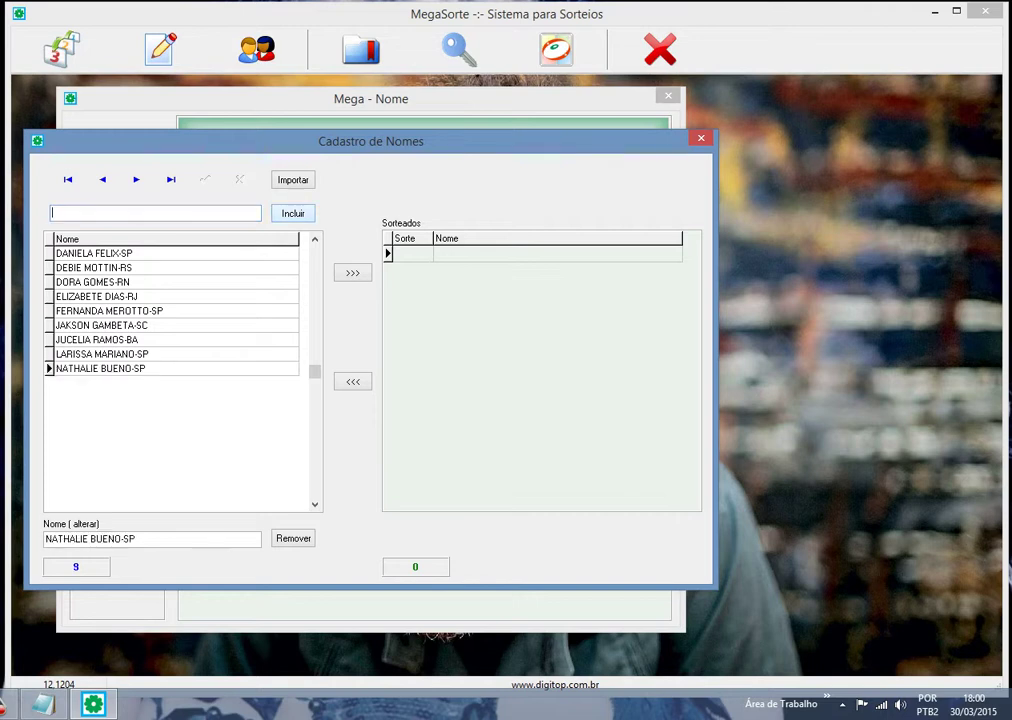
# - Copy the tenth line's participant entry from sorteio fc.txt in Notepad and add it to MegaSorte's Cadastro de Nomes list
pyautogui.hotkey('alt', 'Tab')
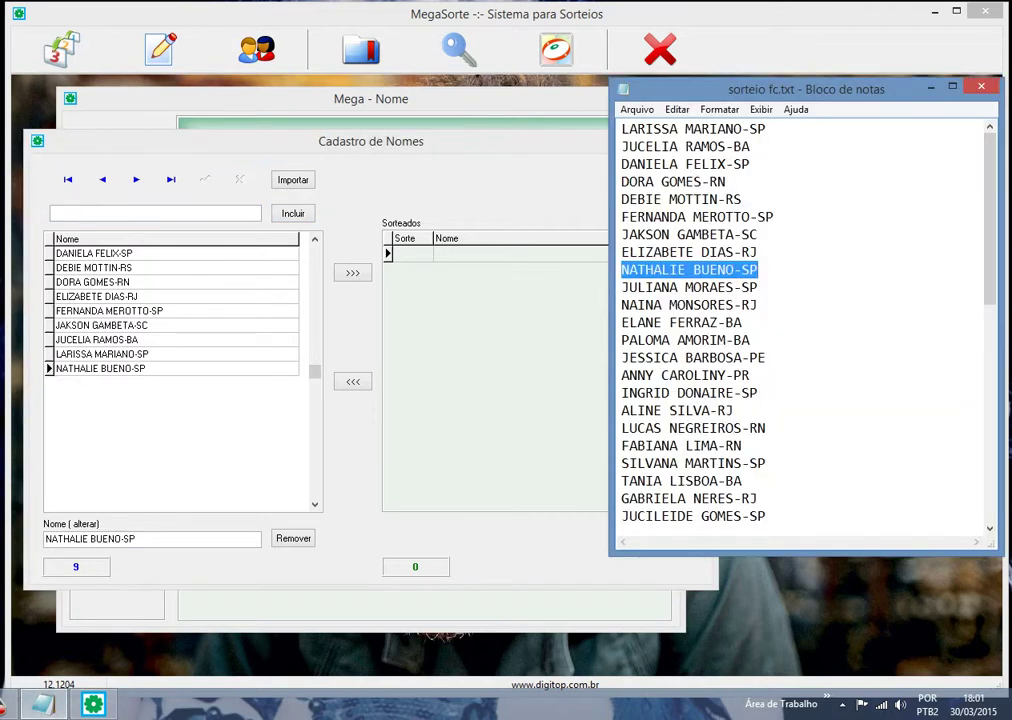
pyautogui.press('Down')
pyautogui.press('End')
pyautogui.hotkey('shift', 'Left')
pyautogui.hotkey('shift', 'Left')
pyautogui.hotkey('shift', 'Left')
pyautogui.hotkey('shift', 'Left')
pyautogui.hotkey('shift', 'Left')
pyautogui.hotkey('shift', 'Left')
pyautogui.hotkey('shift', 'Left')
pyautogui.hotkey('shift', 'Left')
pyautogui.hotkey('shift', 'Left')
pyautogui.hotkey('shift', 'Left')
pyautogui.hotkey('shift', 'Left')
pyautogui.hotkey('shift', 'Left')
pyautogui.hotkey('shift', 'Left')
pyautogui.hotkey('shift', 'Left')
pyautogui.hotkey('shift', 'Left')
pyautogui.hotkey('shift', 'Left')
pyautogui.hotkey('shift', 'Left')
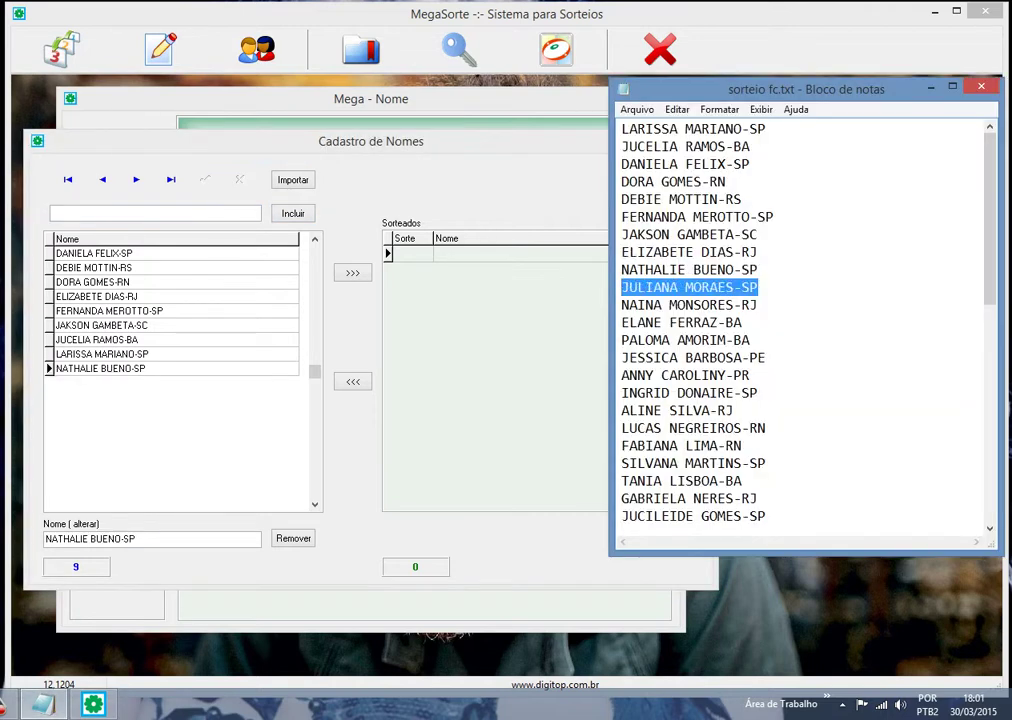
pyautogui.hotkey('ctrl', 'c')
pyautogui.hotkey('alt', 'Tab')
pyautogui.hotkey('ctrl', 'v')
pyautogui.press('Return')
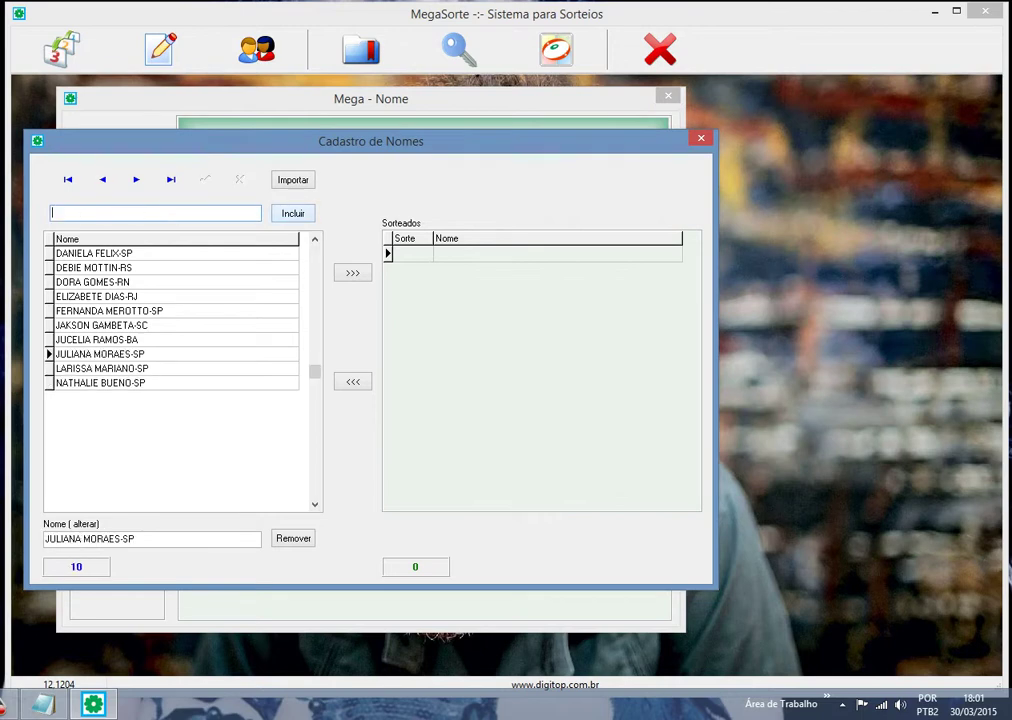
# - Copy the eleventh line's participant entry from sorteio fc.txt in Notepad and add it to MegaSorte's Cadastro de Nomes list
pyautogui.hotkey('alt', 'Tab')
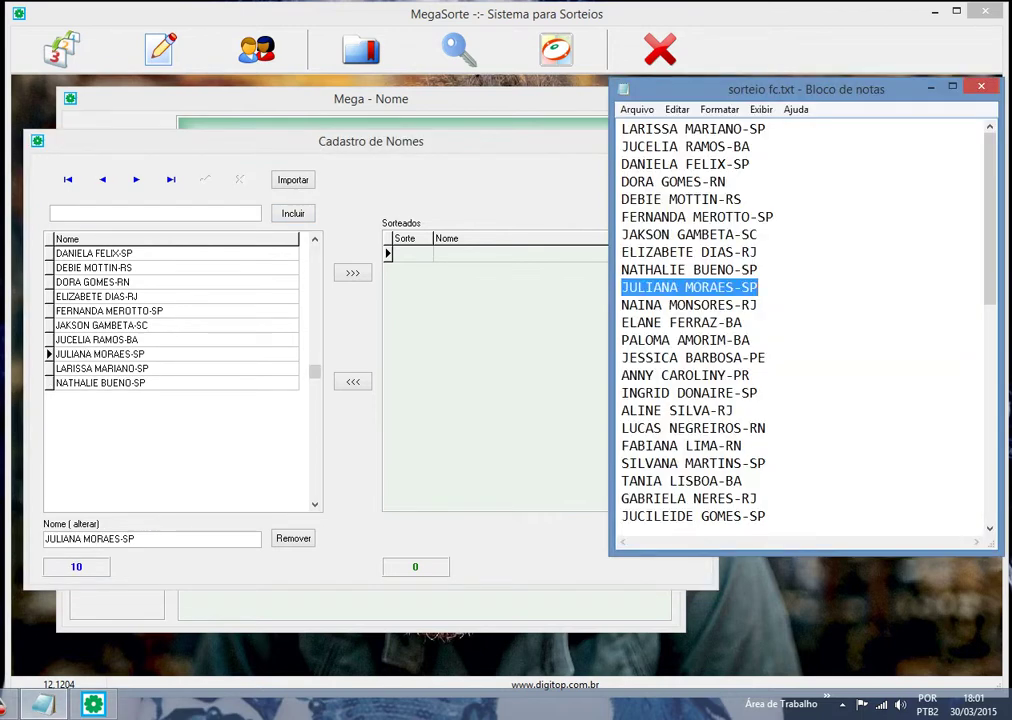
pyautogui.press('Down')
pyautogui.press('End')
pyautogui.hotkey('shift', 'Left')
pyautogui.hotkey('shift', 'Left')
pyautogui.hotkey('shift', 'Left')
pyautogui.hotkey('shift', 'Left')
pyautogui.hotkey('shift', 'Left')
pyautogui.hotkey('shift', 'Left')
pyautogui.hotkey('shift', 'Left')
pyautogui.hotkey('shift', 'Left')
pyautogui.hotkey('shift', 'Left')
pyautogui.hotkey('shift', 'Left')
pyautogui.hotkey('shift', 'Left')
pyautogui.hotkey('shift', 'Left')
pyautogui.hotkey('shift', 'Left')
pyautogui.hotkey('shift', 'Left')
pyautogui.hotkey('shift', 'Left')
pyautogui.hotkey('shift', 'Left')
pyautogui.hotkey('shift', 'Left')
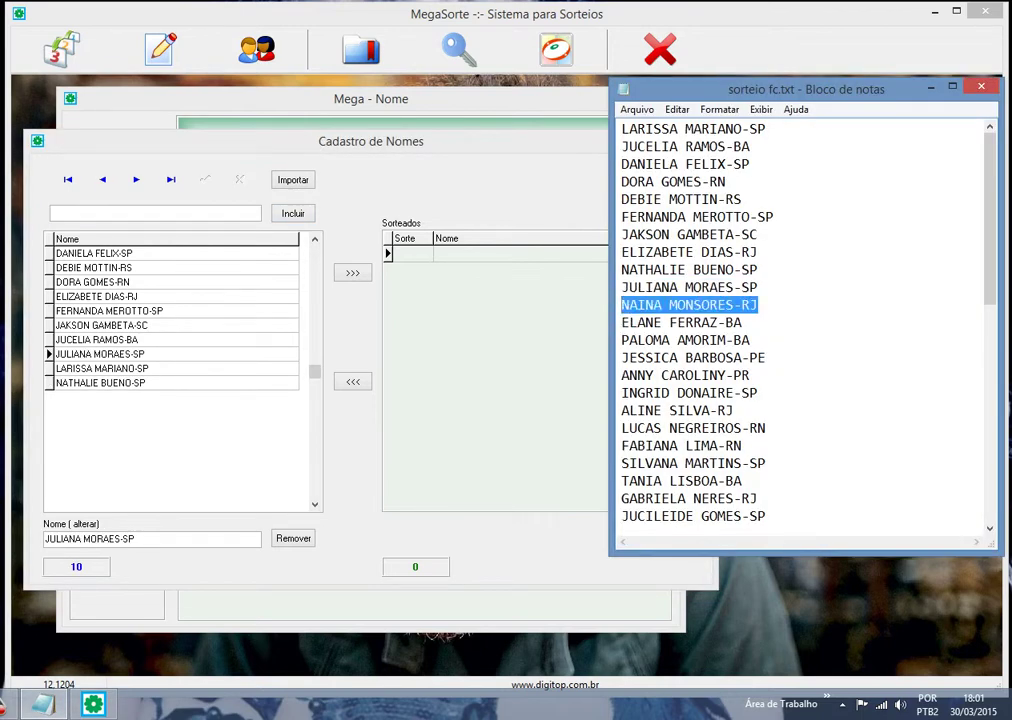
pyautogui.hotkey('ctrl', 'c')
pyautogui.hotkey('alt', 'Tab')
pyautogui.hotkey('ctrl', 'v')
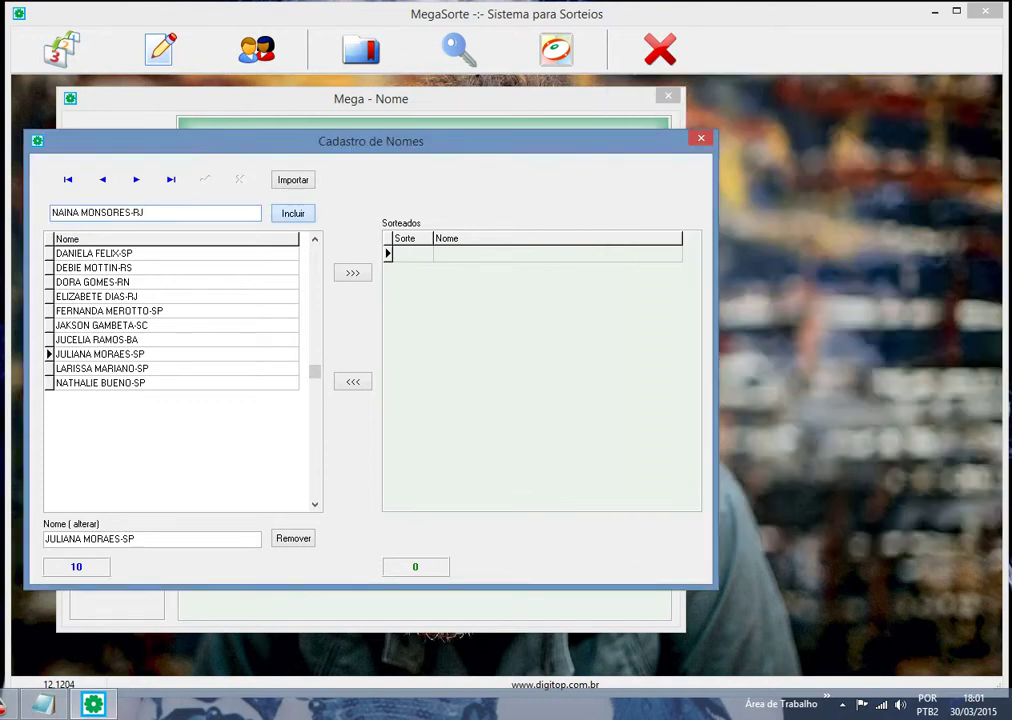
pyautogui.press('Return')
# - Copy the twelfth line's participant entry from sorteio fc.txt in Notepad and add it to MegaSorte's Cadastro de Nomes list
pyautogui.hotkey('alt', 'Tab')
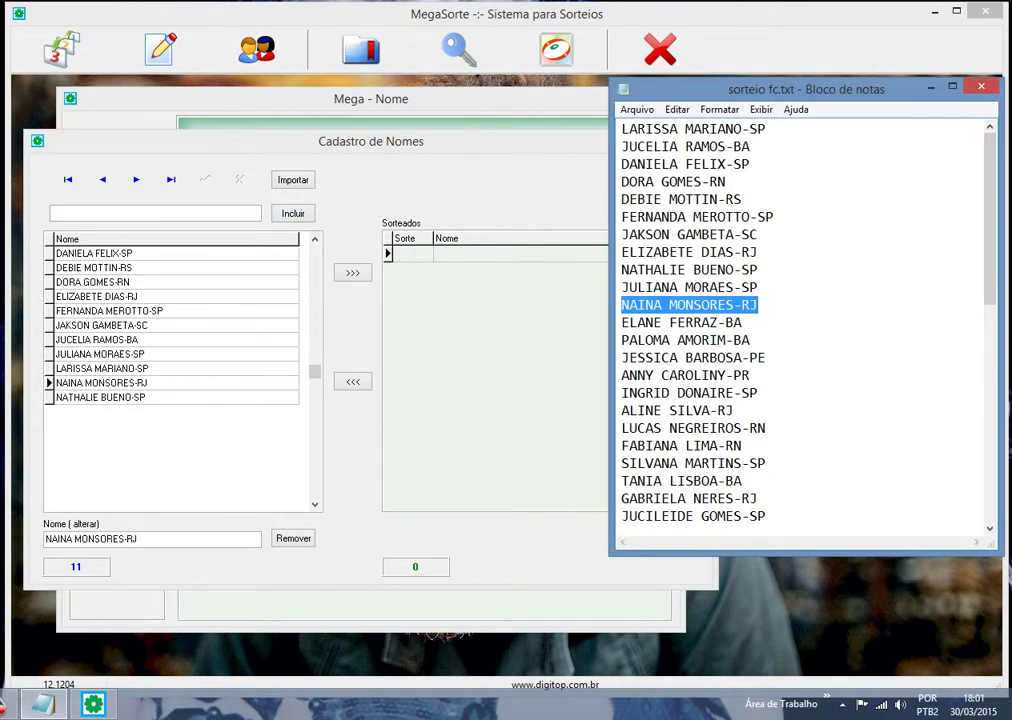
pyautogui.press('Down')
pyautogui.press('End')
pyautogui.hotkey('shift', 'Left')
pyautogui.hotkey('shift', 'Left')
pyautogui.hotkey('shift', 'Left')
pyautogui.hotkey('shift', 'Left')
pyautogui.hotkey('shift', 'Left')
pyautogui.hotkey('shift', 'Left')
pyautogui.hotkey('shift', 'Left')
pyautogui.hotkey('shift', 'Left')
pyautogui.hotkey('shift', 'Left')
pyautogui.hotkey('shift', 'Left')
pyautogui.hotkey('shift', 'Left')
pyautogui.hotkey('shift', 'Left')
pyautogui.hotkey('shift', 'Left')
pyautogui.hotkey('shift', 'Left')
pyautogui.hotkey('shift', 'Left')
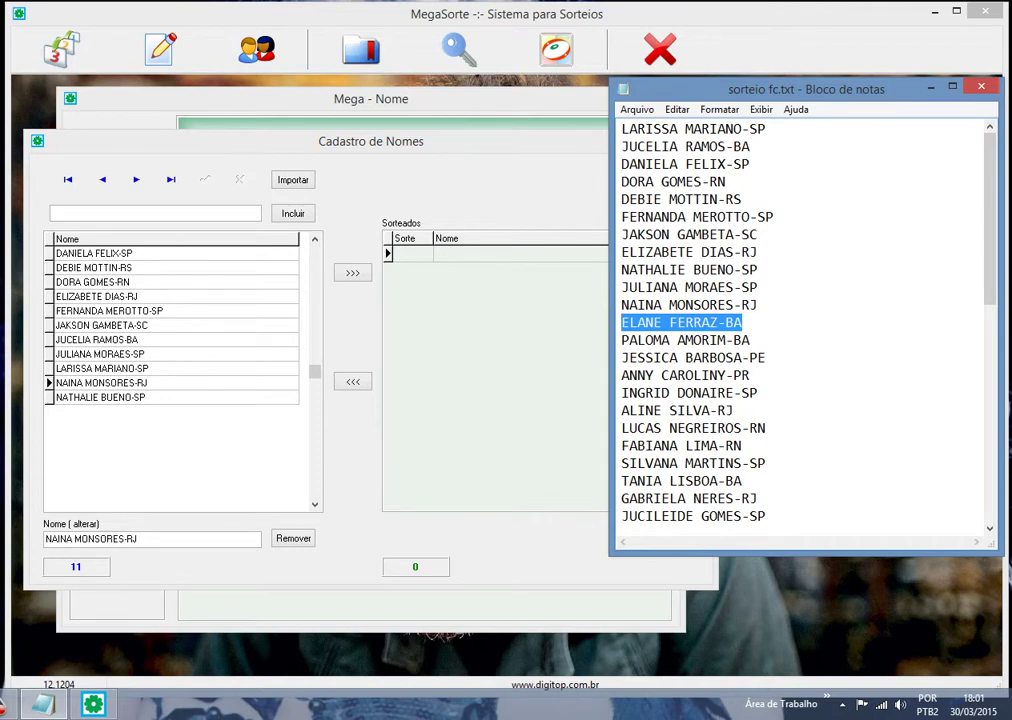
pyautogui.hotkey('ctrl', 'c')
pyautogui.hotkey('alt', 'Tab')
pyautogui.hotkey('ctrl', 'v')
pyautogui.press('Return')
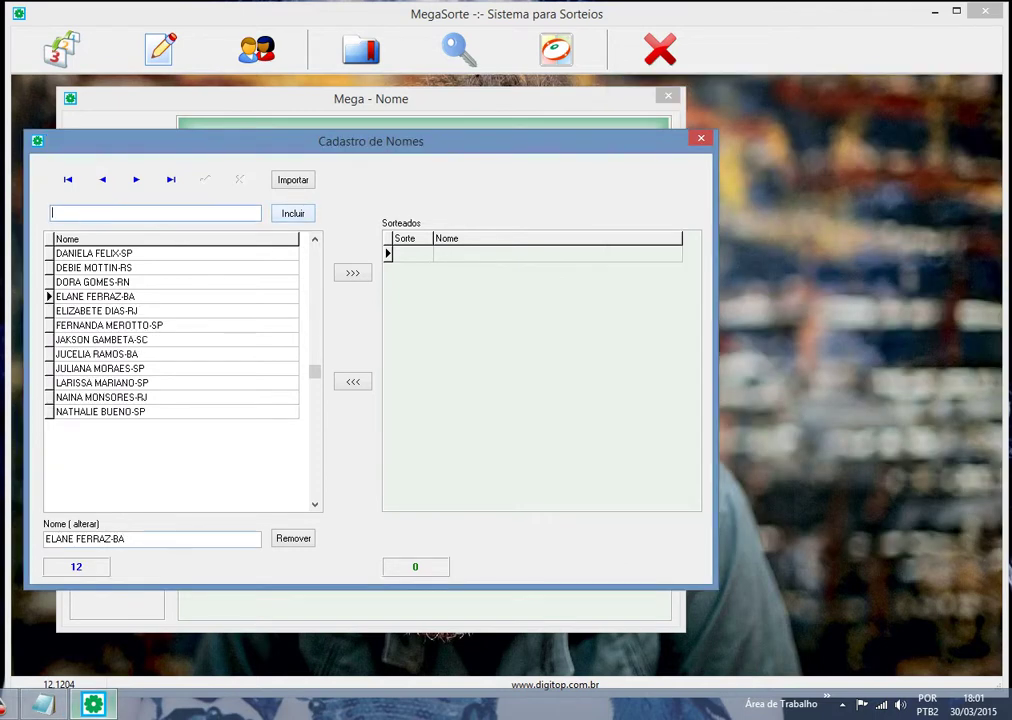
# - Copy the thirteenth line's participant entry from sorteio fc.txt in Notepad and add it to MegaSorte's Cadastro de Nomes list
pyautogui.hotkey('alt', 'Tab')
pyautogui.press('Down')
pyautogui.press('End')
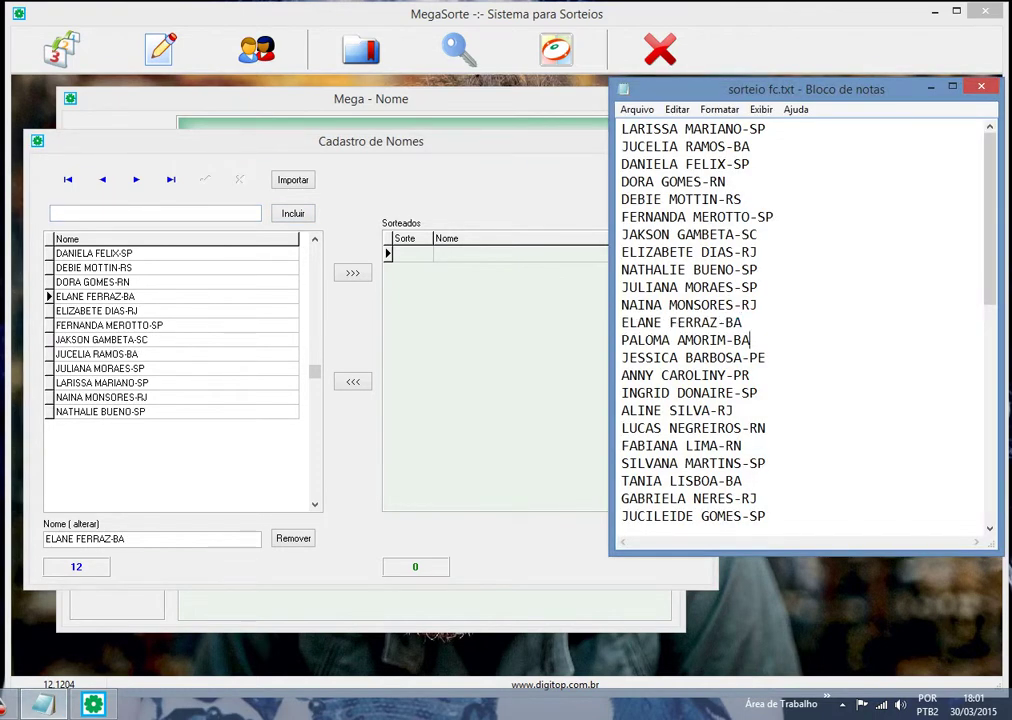
pyautogui.hotkey('shift', 'Left')
pyautogui.hotkey('shift', 'Left')
pyautogui.hotkey('shift', 'Left')
pyautogui.hotkey('shift', 'Left')
pyautogui.hotkey('shift', 'Left')
pyautogui.hotkey('shift', 'Left')
pyautogui.hotkey('shift', 'Left')
pyautogui.hotkey('shift', 'Left')
pyautogui.hotkey('shift', 'Left')
pyautogui.hotkey('shift', 'Left')
pyautogui.hotkey('shift', 'Left')
pyautogui.hotkey('shift', 'Left')
pyautogui.hotkey('shift', 'Left')
pyautogui.hotkey('shift', 'Left')
pyautogui.hotkey('shift', 'Left')
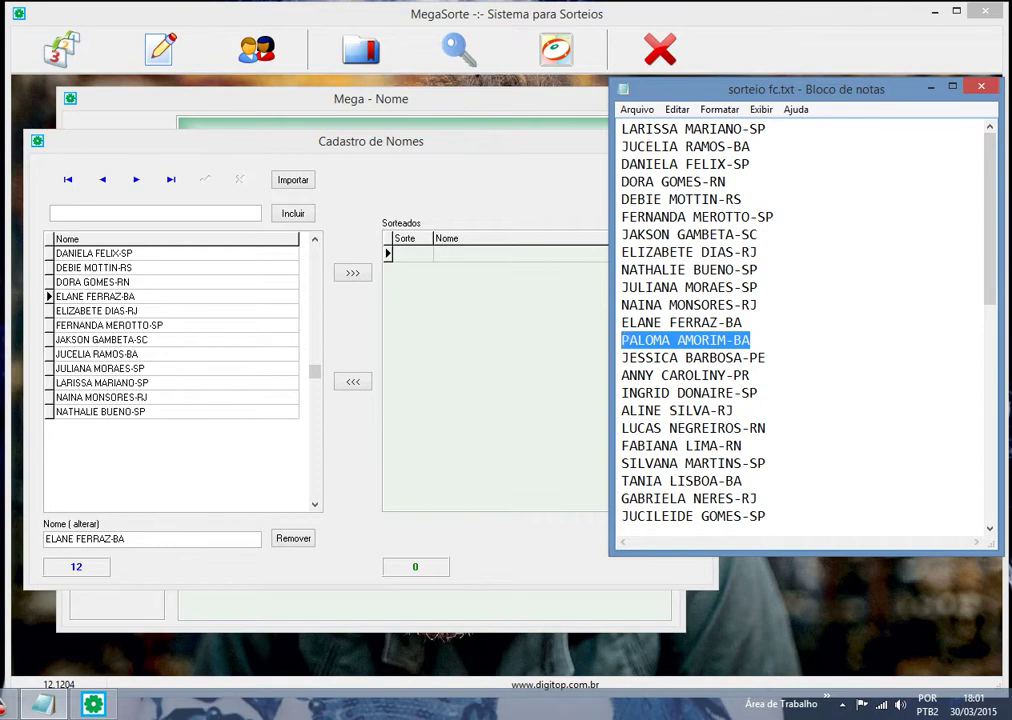
pyautogui.hotkey('ctrl', 'c')
pyautogui.hotkey('alt', 'Tab')
pyautogui.hotkey('ctrl', 'v')
pyautogui.press('Return')
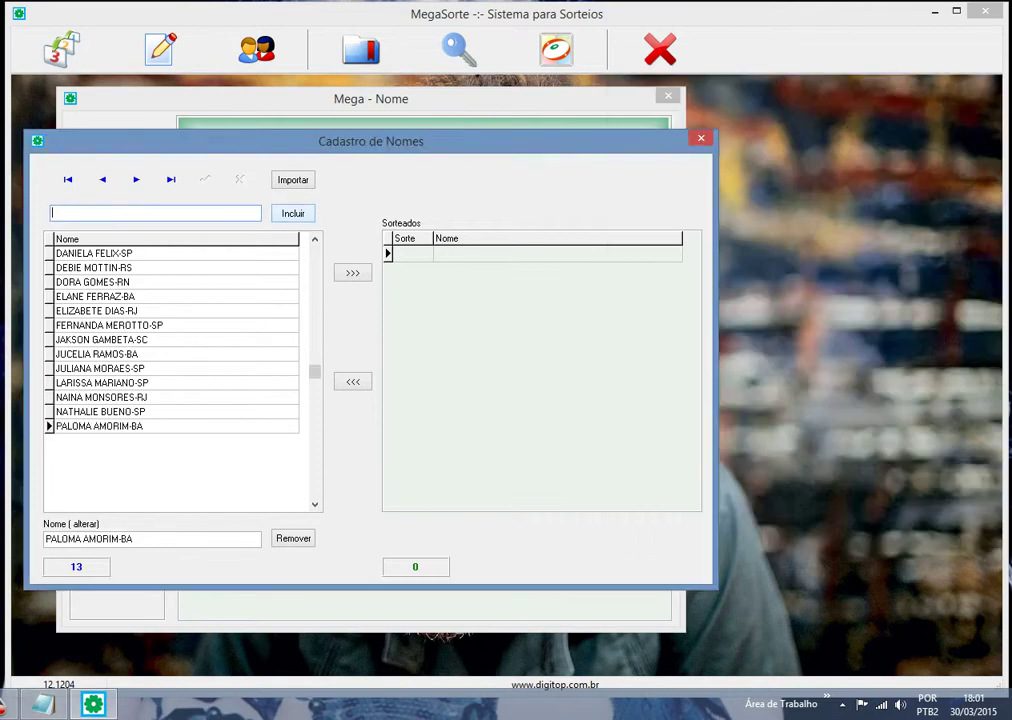
# - Copy the fourteenth line's participant entry from sorteio fc.txt in Notepad and add it to MegaSorte's Cadastro de Nomes list
pyautogui.hotkey('alt', 'Tab')
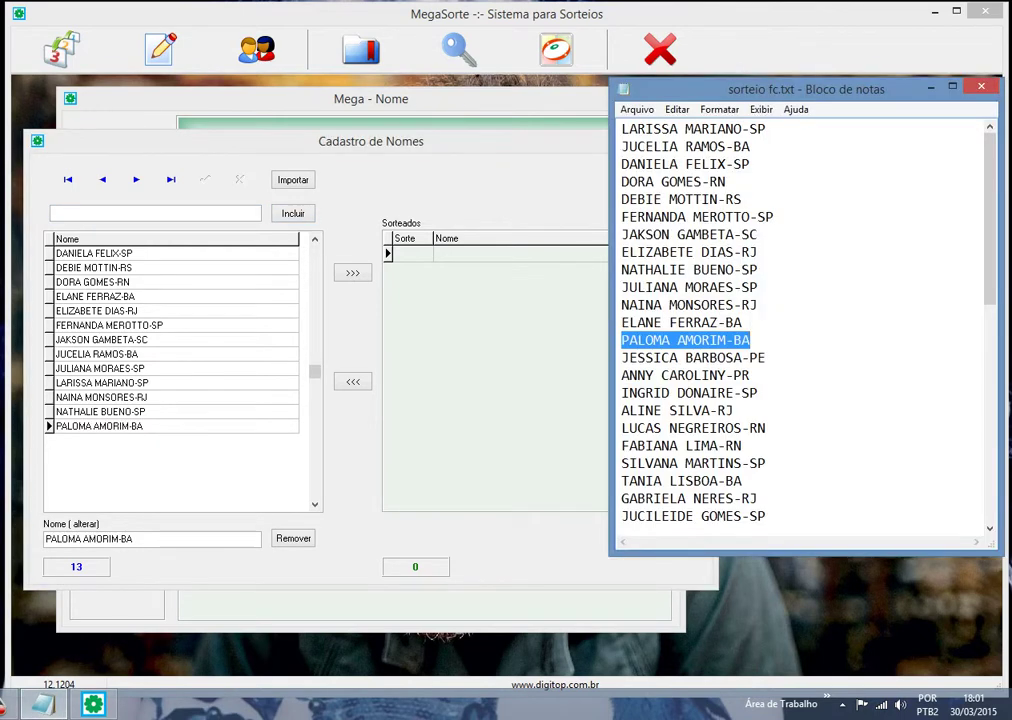
pyautogui.press('Down')
pyautogui.press('End')
pyautogui.hotkey('shift', 'Left')
pyautogui.hotkey('shift', 'Left')
pyautogui.hotkey('shift', 'Left')
pyautogui.hotkey('shift', 'Left')
pyautogui.hotkey('shift', 'Left')
pyautogui.hotkey('shift', 'Left')
pyautogui.hotkey('shift', 'Left')
pyautogui.hotkey('shift', 'Left')
pyautogui.hotkey('shift', 'Left')
pyautogui.hotkey('shift', 'Left')
pyautogui.hotkey('shift', 'Left')
pyautogui.hotkey('shift', 'Left')
pyautogui.hotkey('shift', 'Left')
pyautogui.hotkey('shift', 'Left')
pyautogui.hotkey('shift', 'Left')
pyautogui.hotkey('shift', 'Left')
pyautogui.hotkey('shift', 'Left')
pyautogui.hotkey('shift', 'Left')
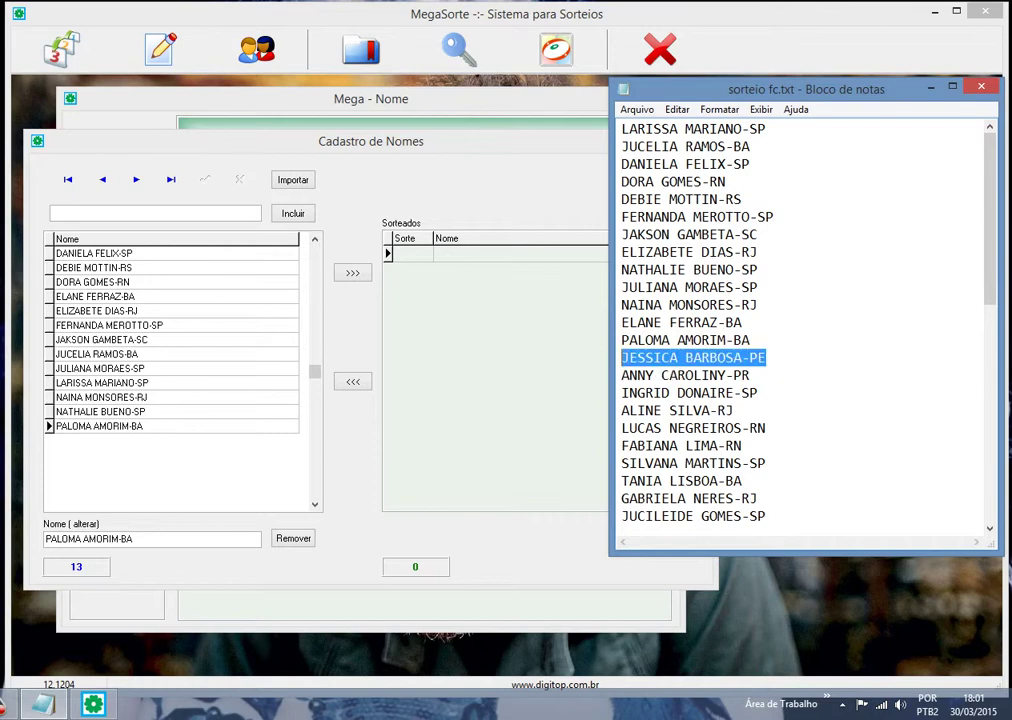
pyautogui.hotkey('ctrl', 'c')
pyautogui.hotkey('alt', 'Tab')
pyautogui.hotkey('ctrl', 'v')
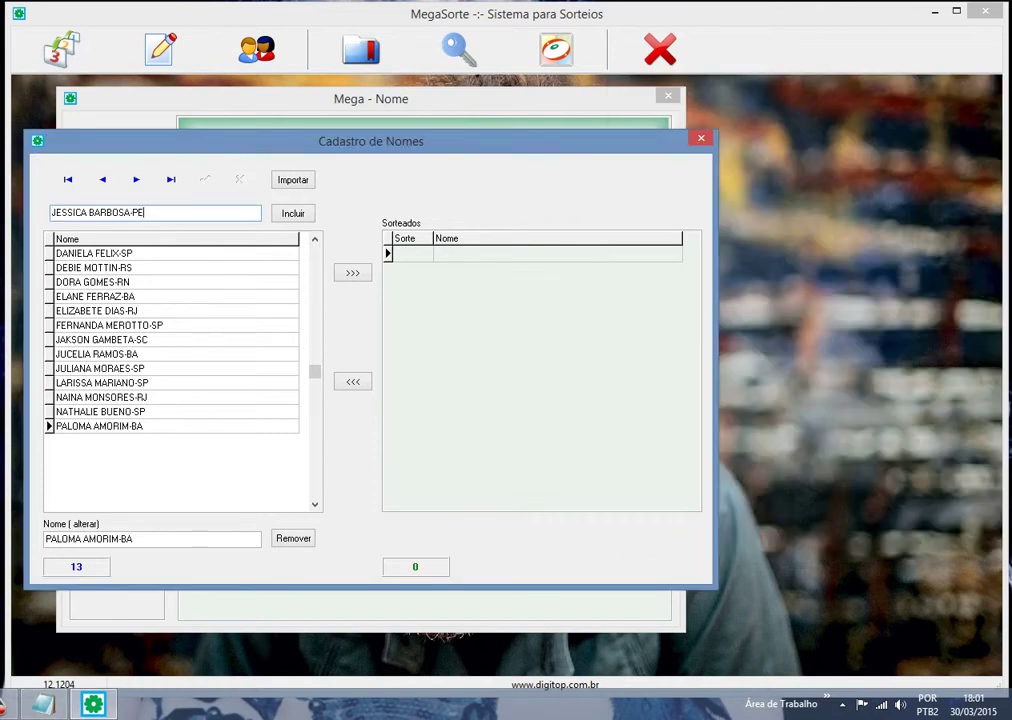
pyautogui.press('Return')
# - Copy the fifteenth line's participant entry from sorteio fc.txt in Notepad and add it to MegaSorte's Cadastro de Nomes list
pyautogui.hotkey('alt', 'Tab')
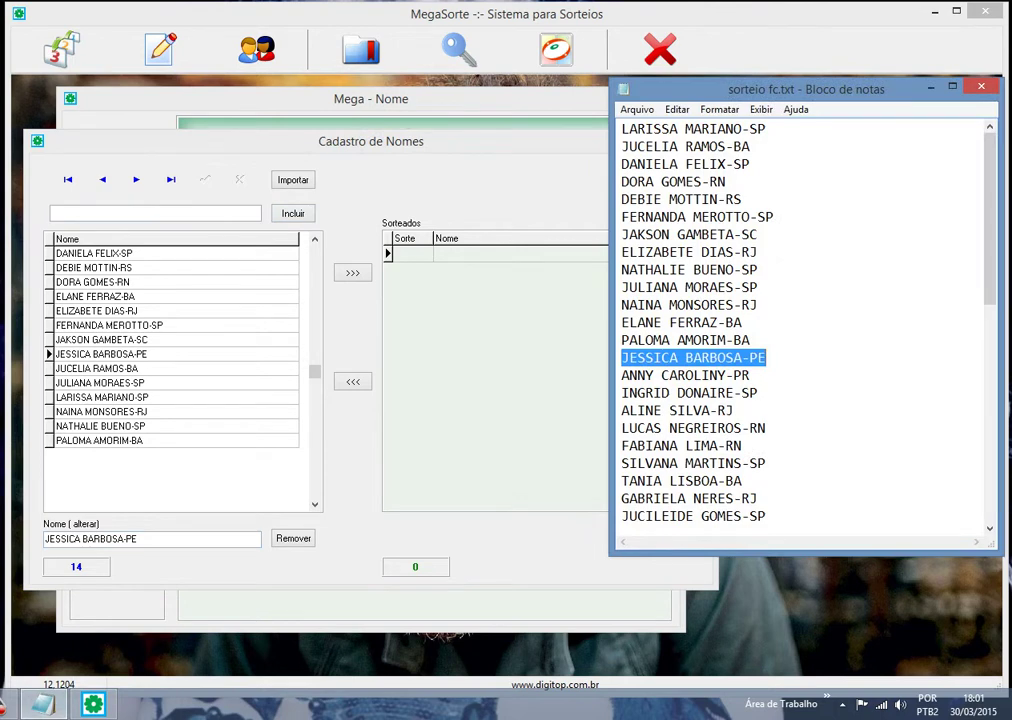
pyautogui.press('Down')
pyautogui.press('End')
pyautogui.hotkey('shift', 'Left')
pyautogui.hotkey('shift', 'Left')
pyautogui.hotkey('shift', 'Left')
pyautogui.hotkey('shift', 'Left')
pyautogui.hotkey('shift', 'Left')
pyautogui.hotkey('shift', 'Left')
pyautogui.hotkey('shift', 'Left')
pyautogui.hotkey('shift', 'Left')
pyautogui.hotkey('shift', 'Left')
pyautogui.hotkey('shift', 'Left')
pyautogui.hotkey('shift', 'Left')
pyautogui.hotkey('shift', 'Left')
pyautogui.hotkey('shift', 'Left')
pyautogui.hotkey('shift', 'Left')
pyautogui.hotkey('shift', 'Left')
pyautogui.hotkey('shift', 'Left')
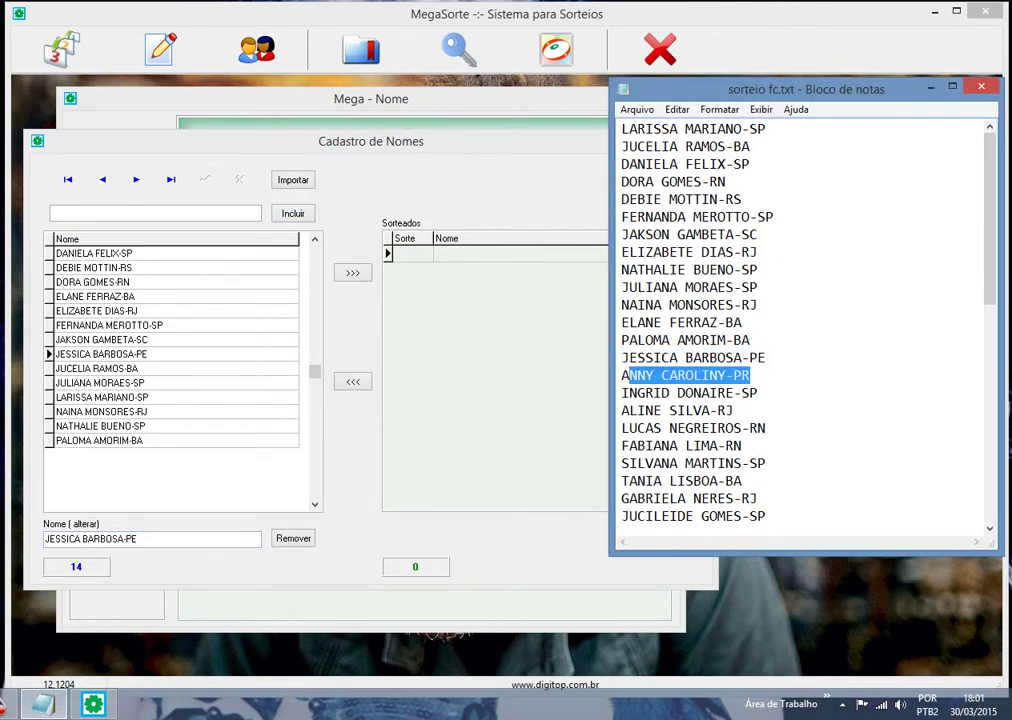
pyautogui.hotkey('ctrl', 'c')
pyautogui.hotkey('alt', 'Tab')
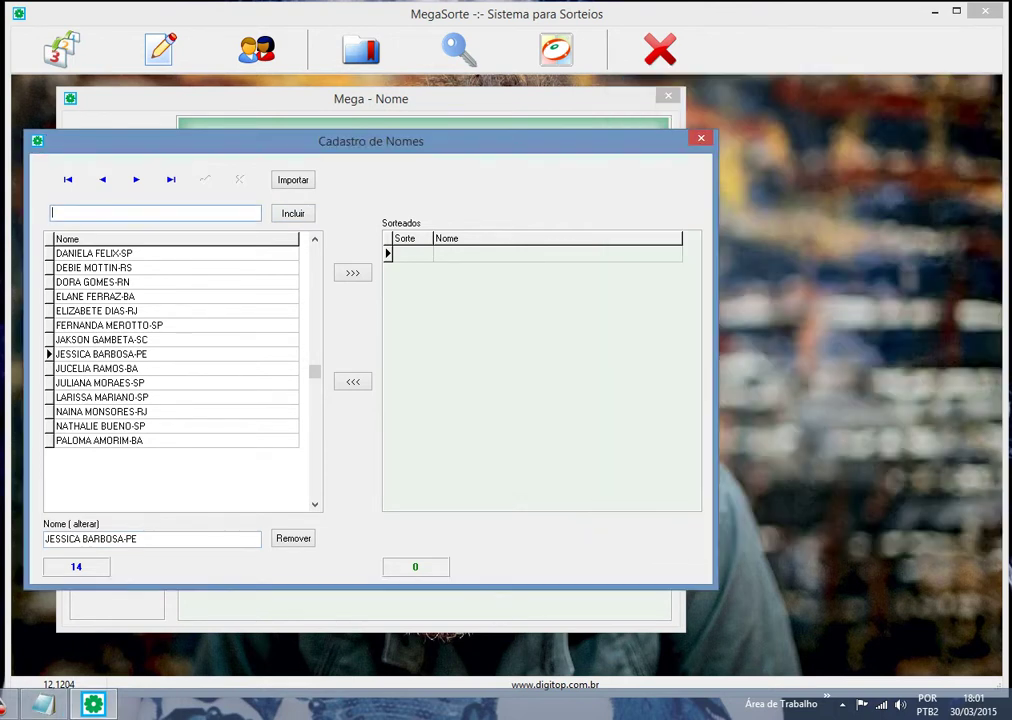
pyautogui.hotkey('ctrl', 'v')
pyautogui.press('Return')
# - Copy the sixteenth line's participant entry from sorteio fc.txt in Notepad and add it to MegaSorte's Cadastro de Nomes list
pyautogui.hotkey('alt', 'Tab')
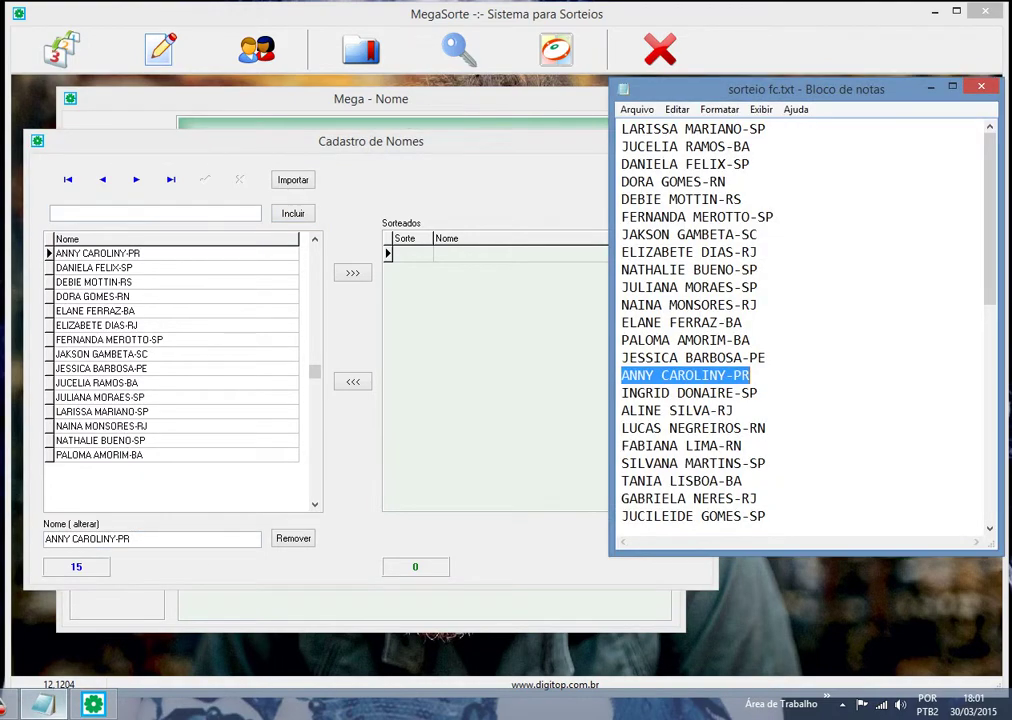
pyautogui.press('Down')
pyautogui.press('End')
pyautogui.hotkey('shift', 'Left')
pyautogui.hotkey('shift', 'Left')
pyautogui.hotkey('shift', 'Left')
pyautogui.hotkey('shift', 'Left')
pyautogui.hotkey('shift', 'Left')
pyautogui.hotkey('shift', 'Left')
pyautogui.hotkey('shift', 'Left')
pyautogui.hotkey('shift', 'Left')
pyautogui.hotkey('shift', 'Left')
pyautogui.hotkey('shift', 'Left')
pyautogui.hotkey('shift', 'Left')
pyautogui.hotkey('shift', 'Left')
pyautogui.hotkey('shift', 'Left')
pyautogui.hotkey('shift', 'Left')
pyautogui.hotkey('shift', 'Left')
pyautogui.hotkey('shift', 'Left')
pyautogui.hotkey('shift', 'Left')
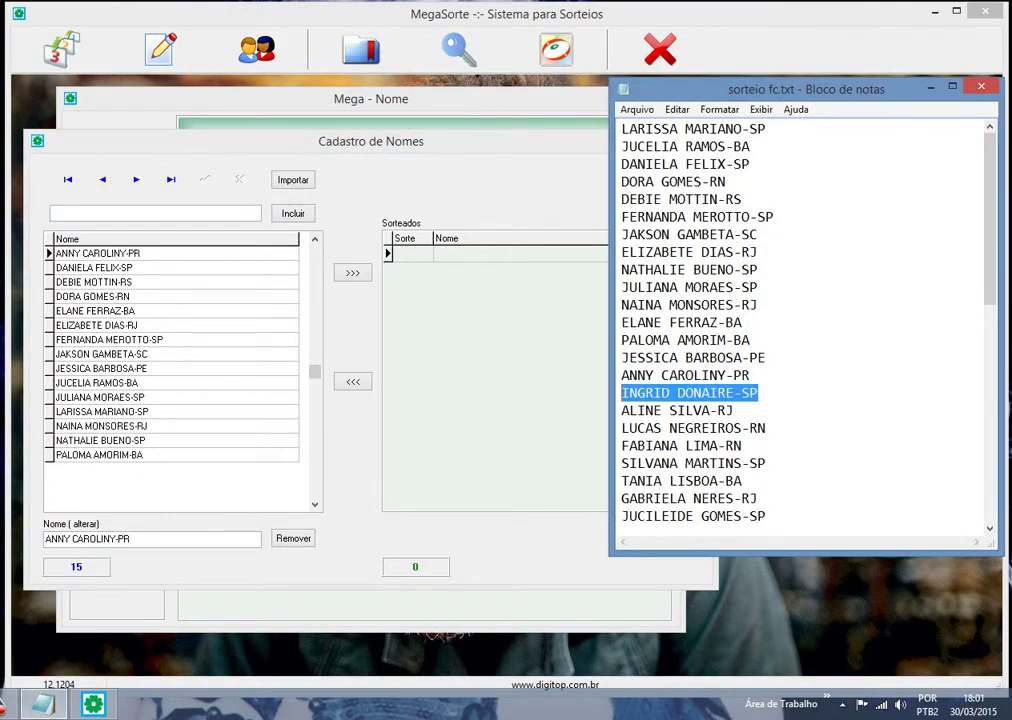
pyautogui.hotkey('ctrl', 'c')
pyautogui.hotkey('alt', 'Tab')
pyautogui.hotkey('ctrl', 'v')
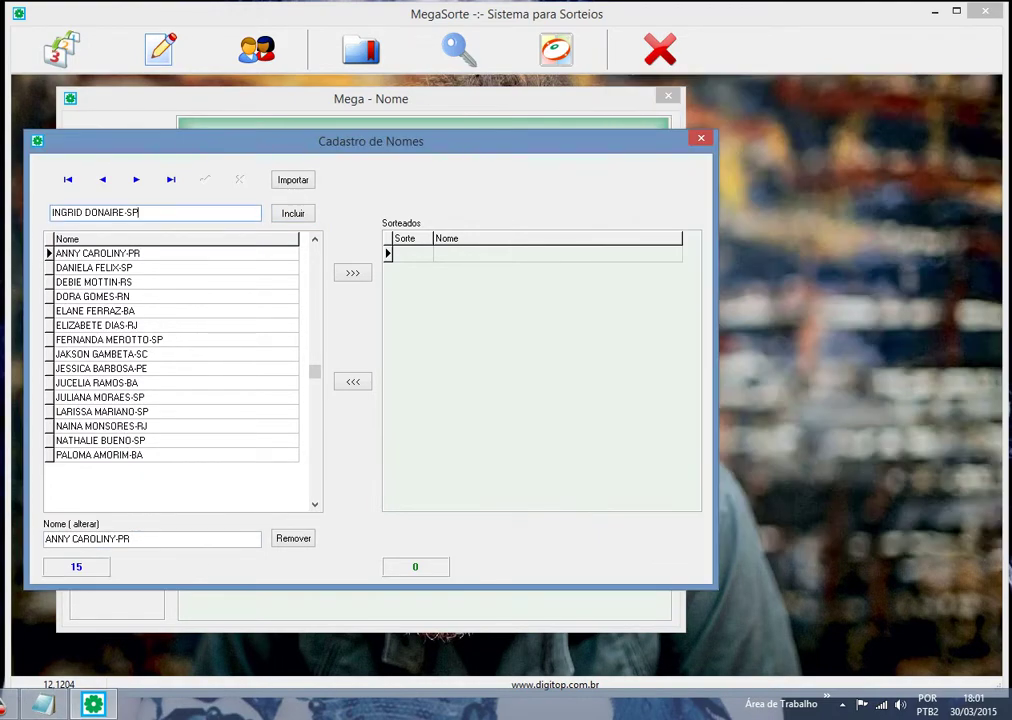
pyautogui.press('Return')
# - Copy the seventeenth line's participant entry from sorteio fc.txt in Notepad and add it to MegaSorte's Cadastro de Nomes list
pyautogui.hotkey('alt', 'Tab')
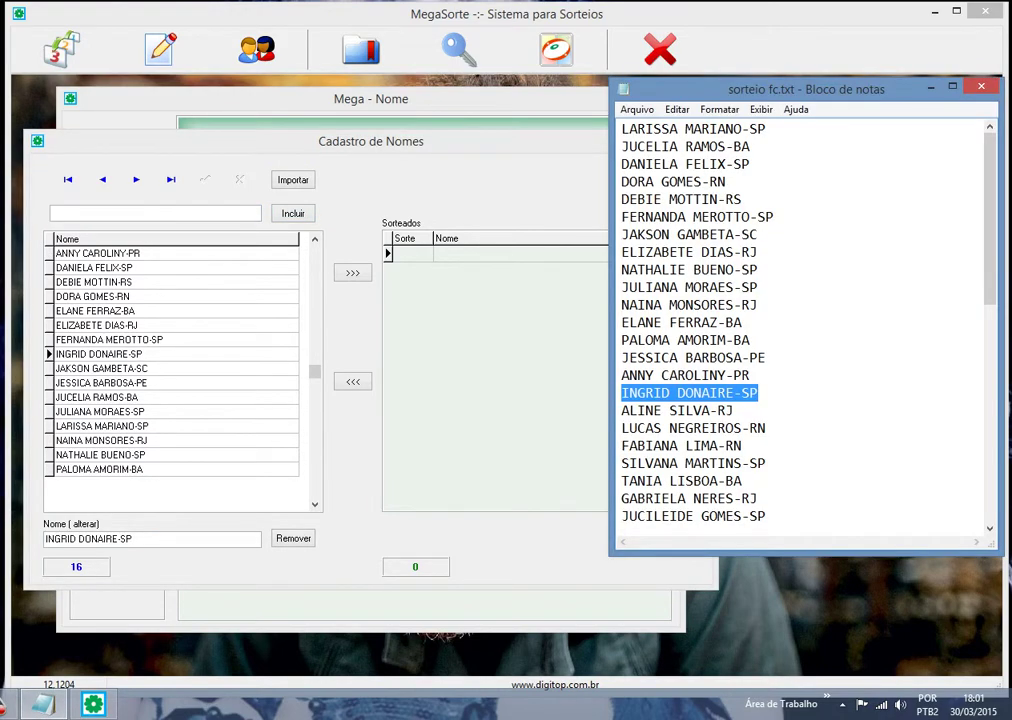
pyautogui.press('Down')
pyautogui.press('End')
pyautogui.hotkey('shift', 'Left')
pyautogui.hotkey('shift', 'Left')
pyautogui.hotkey('shift', 'Left')
pyautogui.hotkey('shift', 'Left')
pyautogui.hotkey('shift', 'Left')
pyautogui.hotkey('shift', 'Left')
pyautogui.hotkey('shift', 'Left')
pyautogui.hotkey('shift', 'Left')
pyautogui.hotkey('shift', 'Left')
pyautogui.hotkey('shift', 'Left')
pyautogui.hotkey('shift', 'Left')
pyautogui.hotkey('shift', 'Left')
pyautogui.hotkey('shift', 'Left')
pyautogui.hotkey('shift', 'Left')
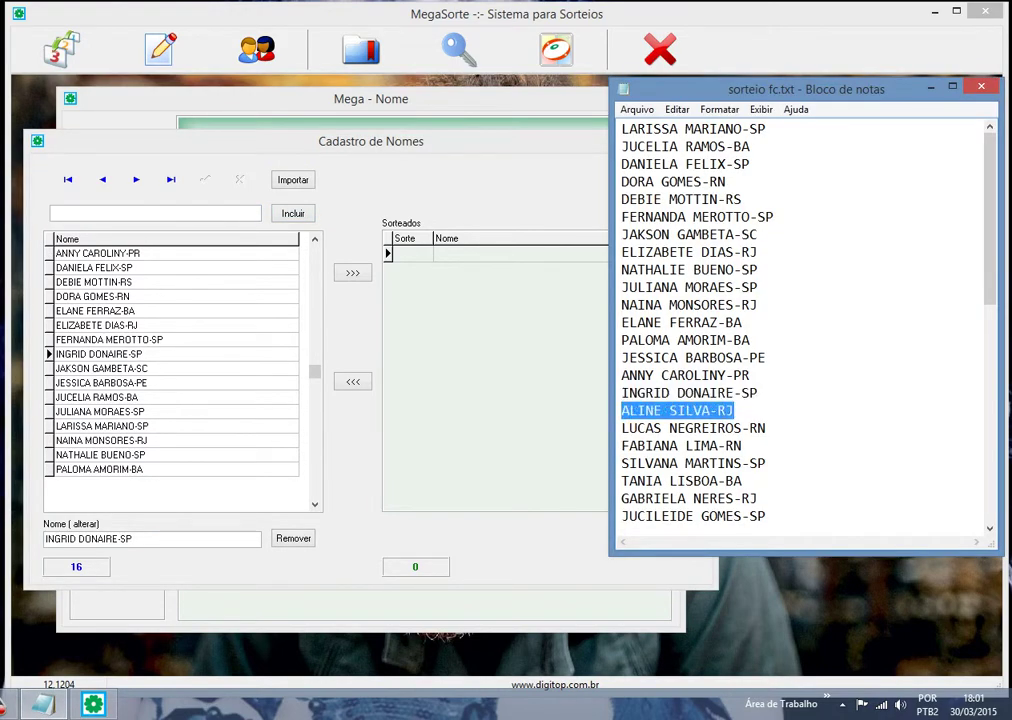
pyautogui.hotkey('ctrl', 'c')
pyautogui.hotkey('alt', 'Tab')
pyautogui.hotkey('ctrl', 'v')
pyautogui.press('Return')
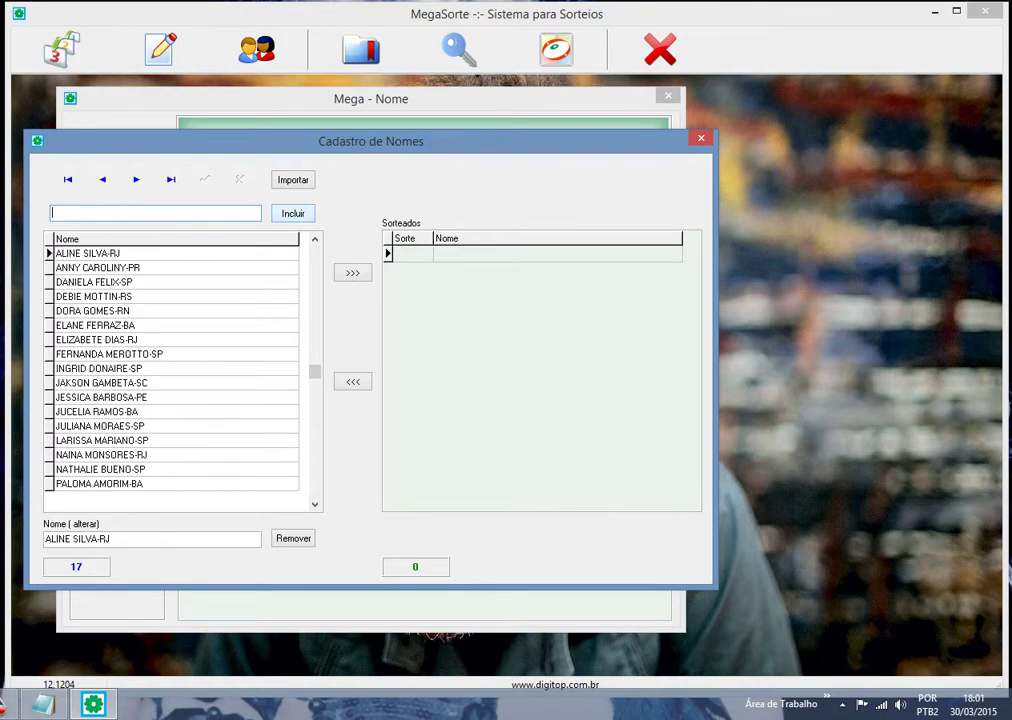
# - Copy the eighteenth line's participant entry from sorteio fc.txt in Notepad and add it to MegaSorte's Cadastro de Nomes list
pyautogui.hotkey('alt', 'Tab')
pyautogui.press('Down')
pyautogui.press('End')
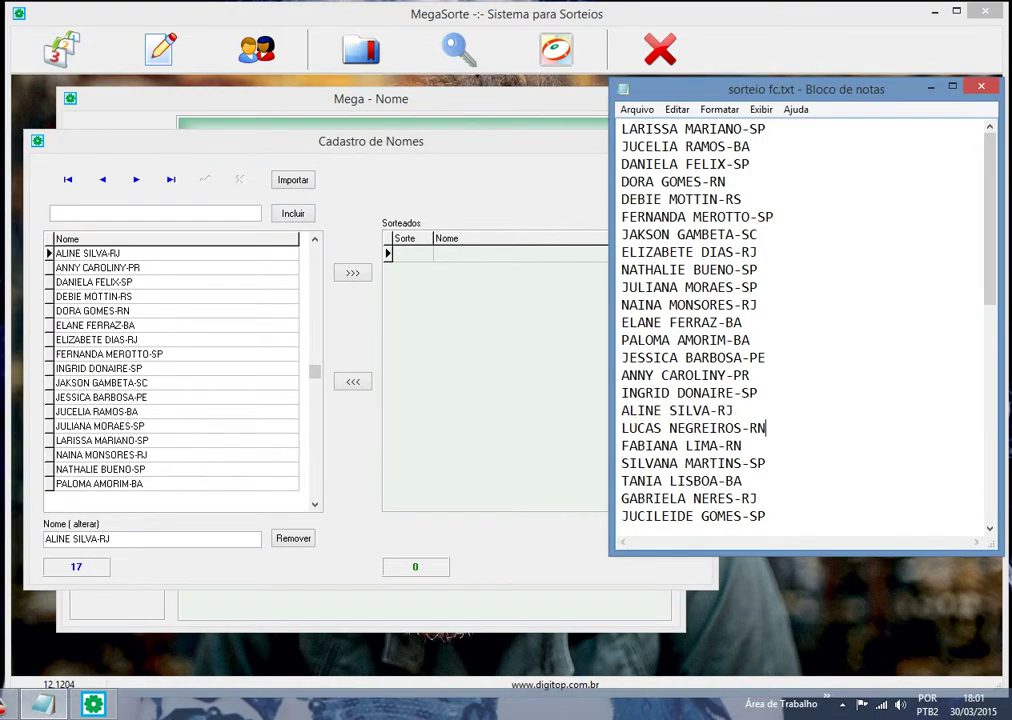
pyautogui.hotkey('shift', 'Left')
pyautogui.hotkey('shift', 'Left')
pyautogui.hotkey('shift', 'Left')
pyautogui.hotkey('shift', 'Left')
pyautogui.hotkey('shift', 'Left')
pyautogui.hotkey('shift', 'Left')
pyautogui.hotkey('shift', 'Left')
pyautogui.hotkey('shift', 'Left')
pyautogui.hotkey('shift', 'Left')
pyautogui.hotkey('shift', 'Left')
pyautogui.hotkey('shift', 'Left')
pyautogui.hotkey('shift', 'Left')
pyautogui.hotkey('shift', 'Left')
pyautogui.hotkey('shift', 'Left')
pyautogui.hotkey('shift', 'Left')
pyautogui.hotkey('shift', 'Left')
pyautogui.hotkey('shift', 'Left')
pyautogui.hotkey('shift', 'Left')
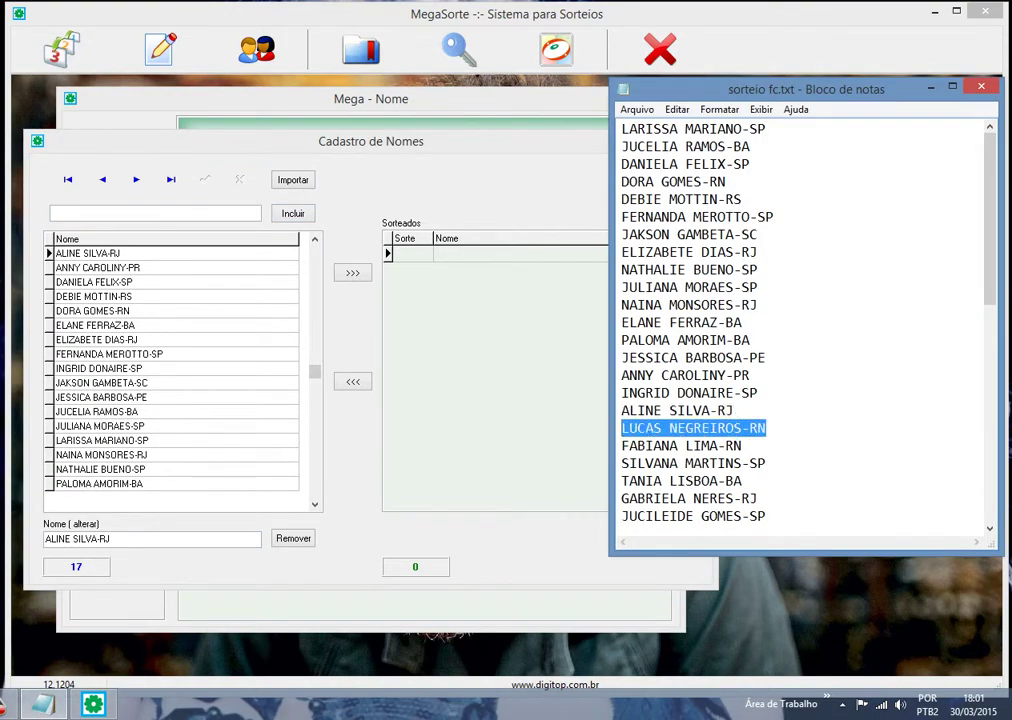
pyautogui.hotkey('ctrl', 'c')
pyautogui.hotkey('alt', 'Tab')
pyautogui.hotkey('ctrl', 'v')
pyautogui.press('Return')
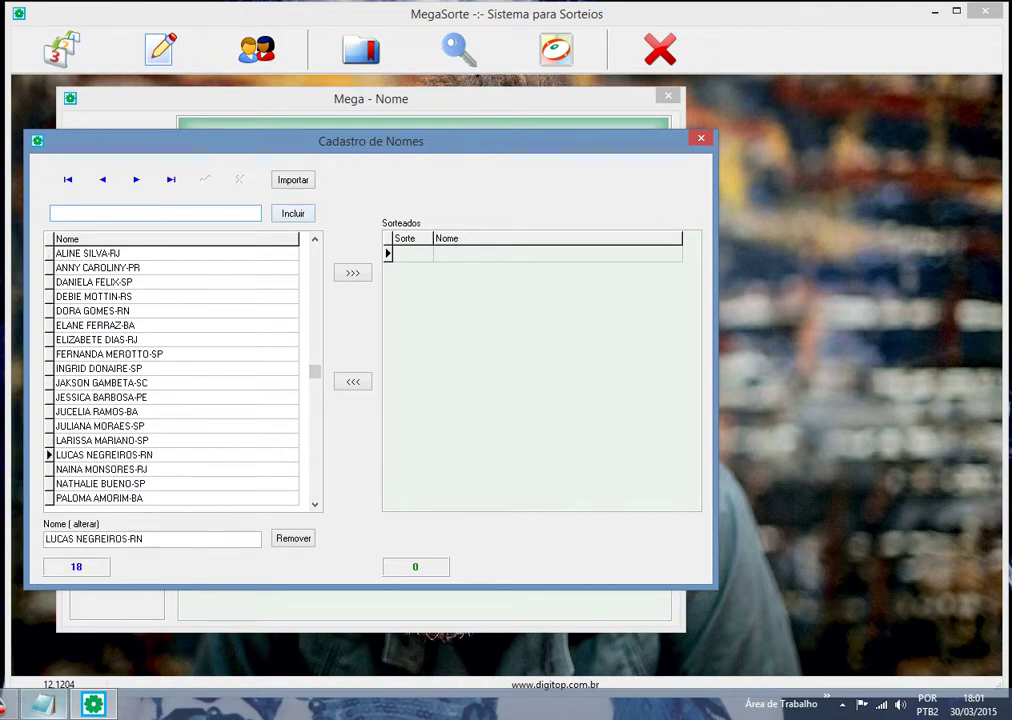
# - Copy the nineteenth line's participant entry from sorteio fc.txt in Notepad and add it to MegaSorte's Cadastro de Nomes list
pyautogui.hotkey('alt', 'Tab')
pyautogui.press('Down')
pyautogui.press('End')
pyautogui.hotkey('shift', 'Left')
pyautogui.hotkey('shift', 'Left')
pyautogui.hotkey('shift', 'Left')
pyautogui.hotkey('shift', 'Left')
pyautogui.hotkey('shift', 'Left')
pyautogui.hotkey('shift', 'Left')
pyautogui.hotkey('shift', 'Left')
pyautogui.hotkey('shift', 'Left')
pyautogui.hotkey('shift', 'Left')
pyautogui.hotkey('shift', 'Left')
pyautogui.hotkey('shift', 'Left')
pyautogui.hotkey('shift', 'Left')
pyautogui.hotkey('shift', 'Left')
pyautogui.hotkey('shift', 'Left')
pyautogui.hotkey('shift', 'Left')
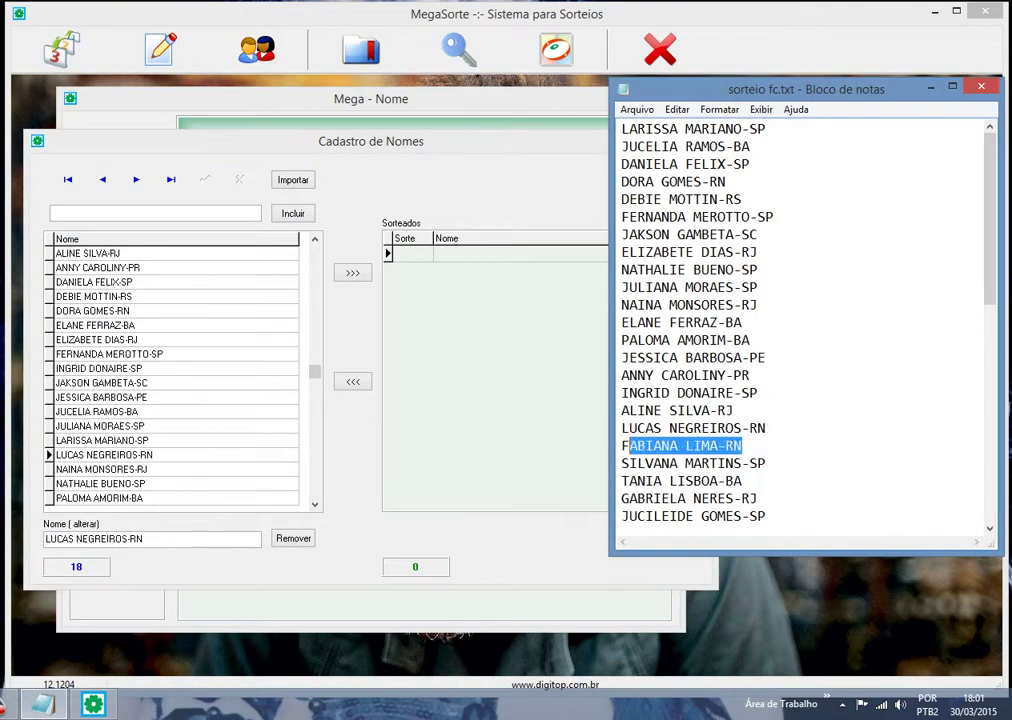
pyautogui.hotkey('ctrl', 'c')
pyautogui.hotkey('alt', 'Tab')
pyautogui.hotkey('ctrl', 'v')
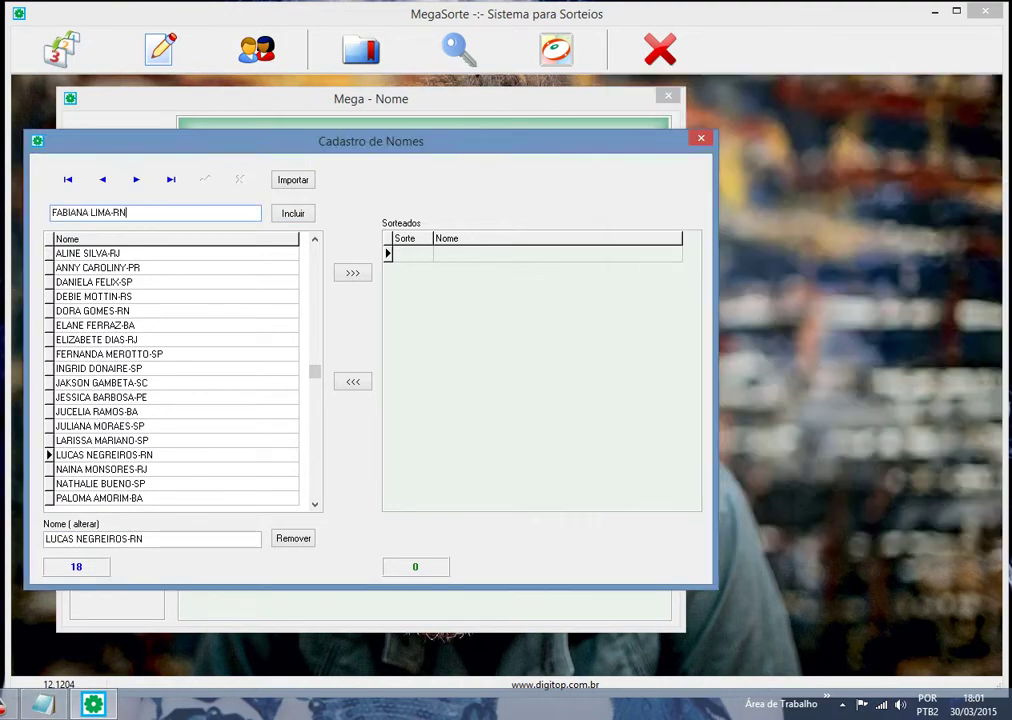
pyautogui.press('Return')
# - Copy the twentieth line's participant entry from sorteio fc.txt in Notepad and add it to MegaSorte's Cadastro de Nomes list
pyautogui.hotkey('alt', 'Tab')
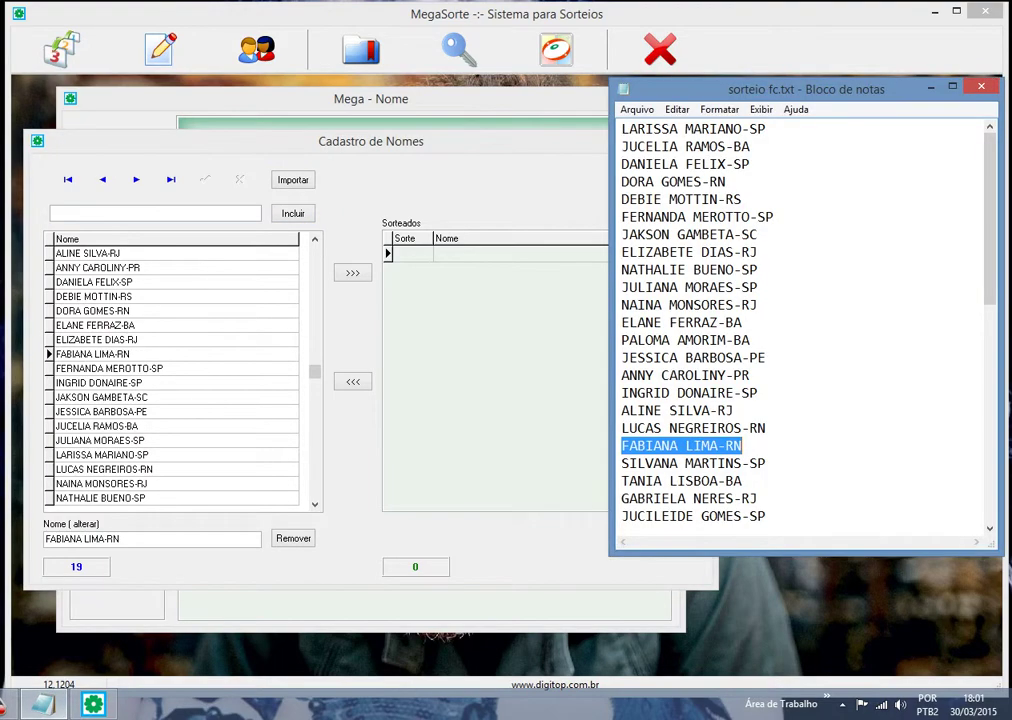
pyautogui.press('Down')
pyautogui.press('End')
pyautogui.hotkey('shift', 'Left')
pyautogui.hotkey('shift', 'Left')
pyautogui.hotkey('shift', 'Left')
pyautogui.hotkey('shift', 'Left')
pyautogui.hotkey('shift', 'Left')
pyautogui.hotkey('shift', 'Left')
pyautogui.hotkey('shift', 'Left')
pyautogui.hotkey('shift', 'Left')
pyautogui.hotkey('shift', 'Left')
pyautogui.hotkey('shift', 'Left')
pyautogui.hotkey('shift', 'Left')
pyautogui.hotkey('shift', 'Left')
pyautogui.hotkey('shift', 'Left')
pyautogui.hotkey('shift', 'Left')
pyautogui.hotkey('shift', 'Left')
pyautogui.hotkey('shift', 'Left')
pyautogui.hotkey('shift', 'Left')
pyautogui.hotkey('shift', 'Left')
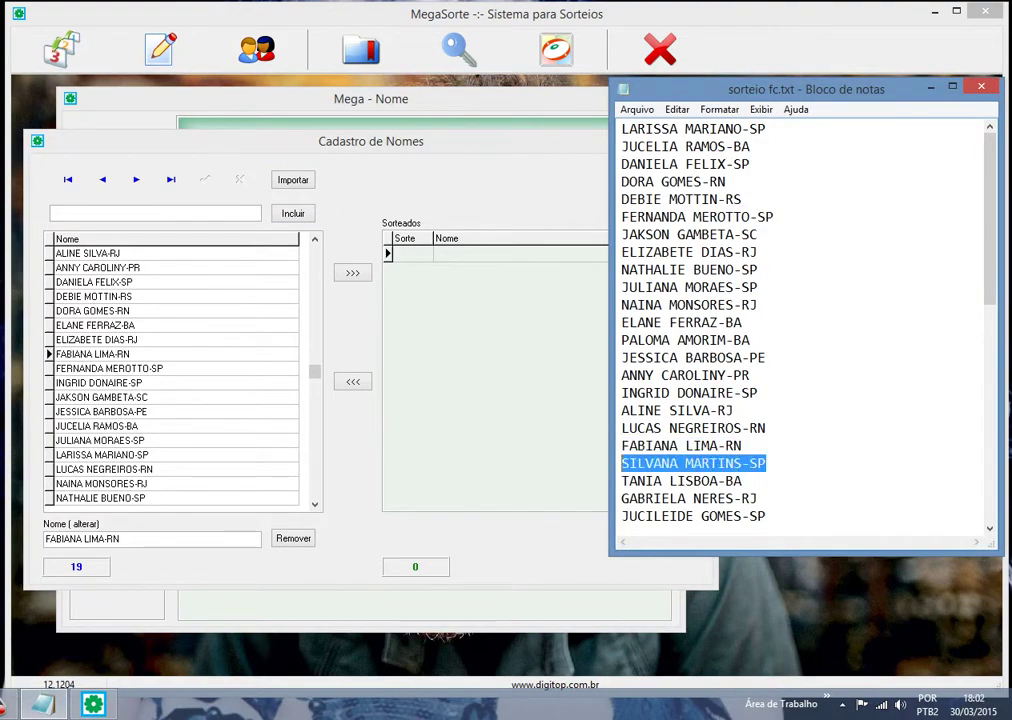
pyautogui.hotkey('ctrl', 'c')
pyautogui.hotkey('alt', 'Tab')
pyautogui.hotkey('ctrl', 'v')
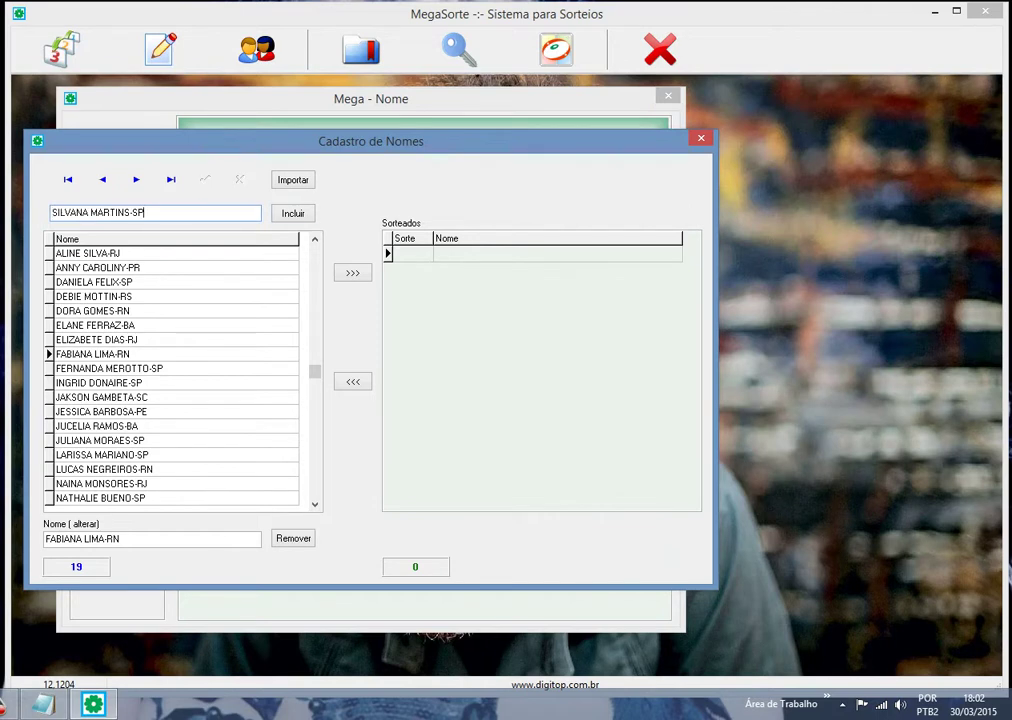
pyautogui.press('Return')
# - Copy the twenty-first line's participant entry from sorteio fc.txt in Notepad and add it to MegaSorte's Cadastro de Nomes list
pyautogui.hotkey('alt', 'Tab')
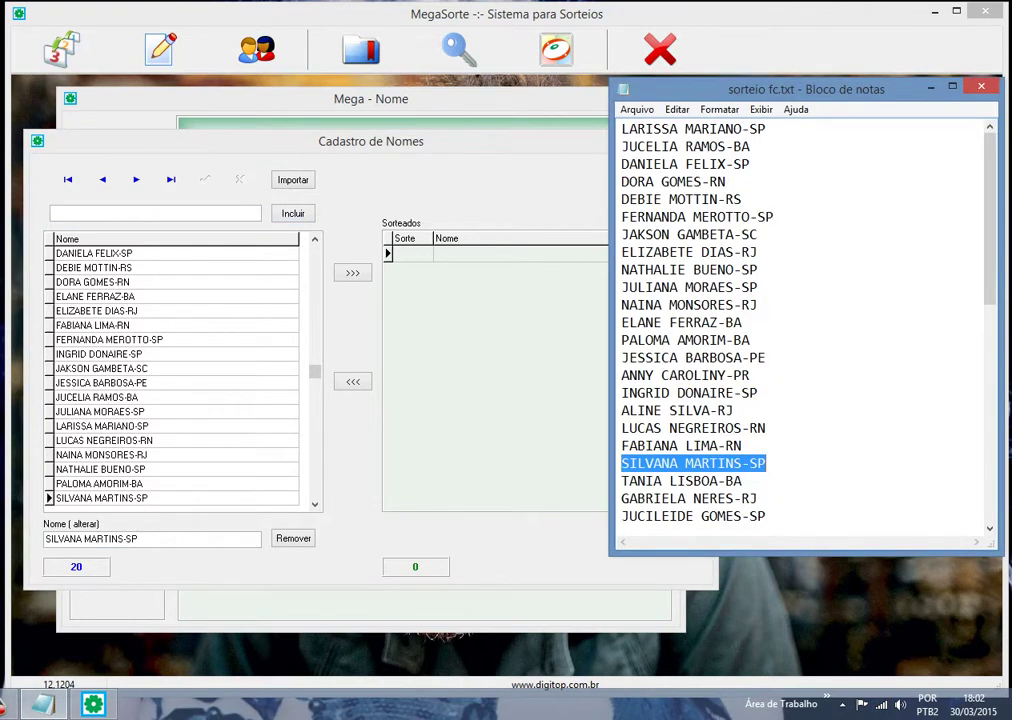
pyautogui.press('Down')
pyautogui.press('End')
pyautogui.hotkey('shift', 'Left')
pyautogui.hotkey('shift', 'Left')
pyautogui.hotkey('shift', 'Left')
pyautogui.hotkey('shift', 'Left')
pyautogui.hotkey('shift', 'Left')
pyautogui.hotkey('shift', 'Left')
pyautogui.hotkey('shift', 'Left')
pyautogui.hotkey('shift', 'Left')
pyautogui.hotkey('shift', 'Left')
pyautogui.hotkey('shift', 'Left')
pyautogui.hotkey('shift', 'Left')
pyautogui.hotkey('shift', 'Left')
pyautogui.hotkey('shift', 'Left')
pyautogui.hotkey('shift', 'Left')
pyautogui.hotkey('shift', 'Left')
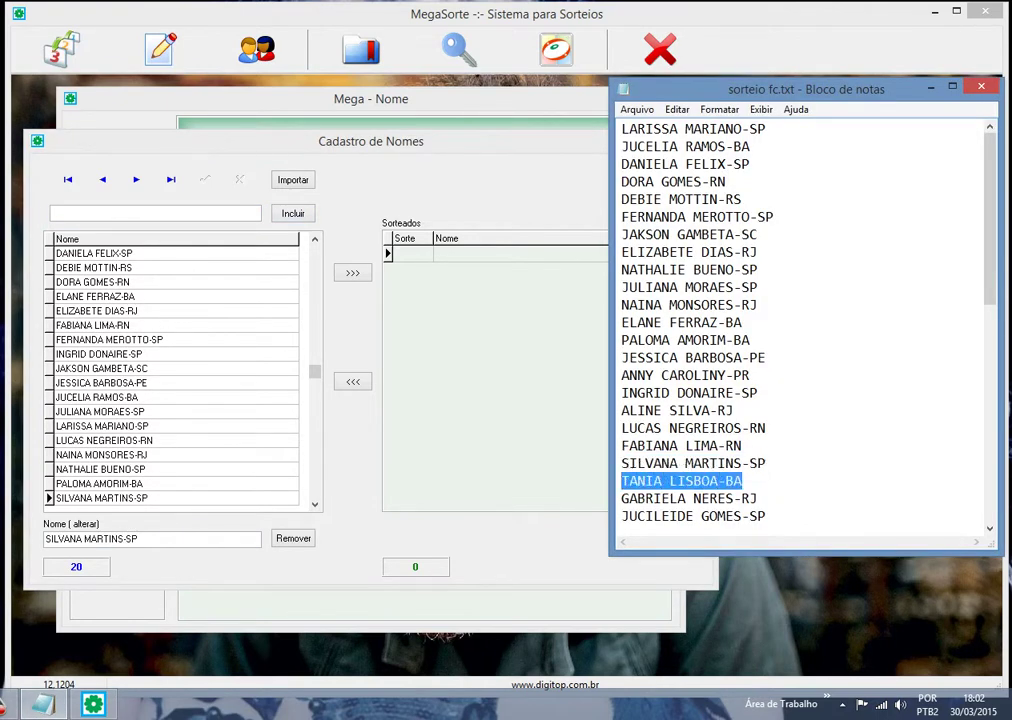
pyautogui.hotkey('ctrl', 'c')
pyautogui.hotkey('alt', 'Tab')
pyautogui.hotkey('ctrl', 'v')
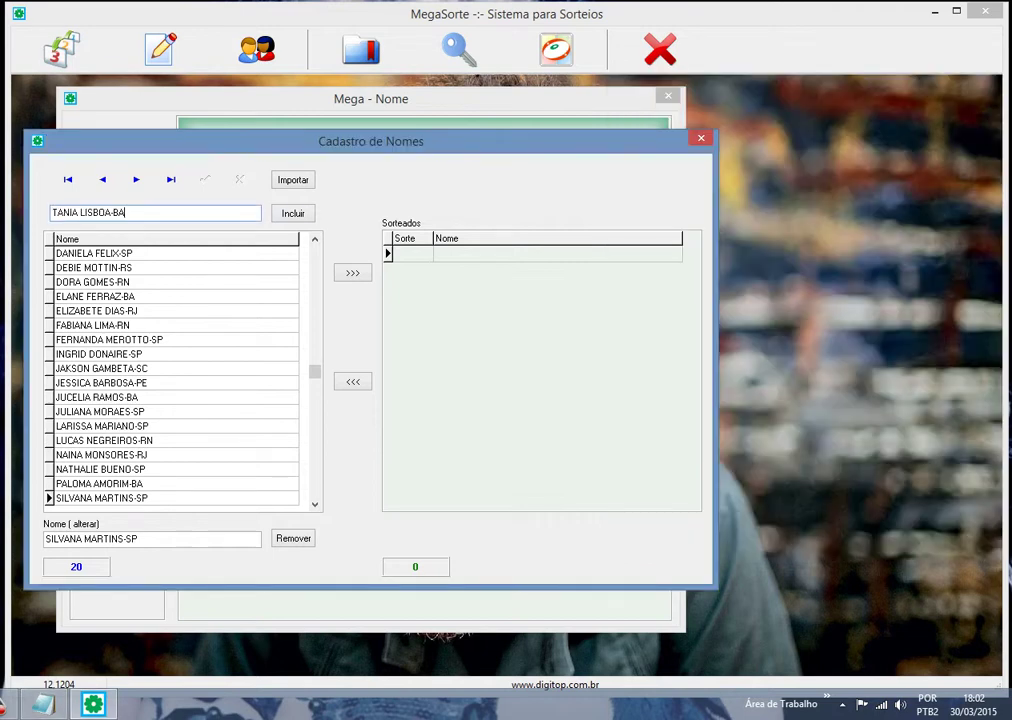
pyautogui.press('Return')
# - Copy the twenty-second line's participant entry from sorteio fc.txt in Notepad and add it to MegaSorte's Cadastro de Nomes list
pyautogui.hotkey('alt', 'Tab')
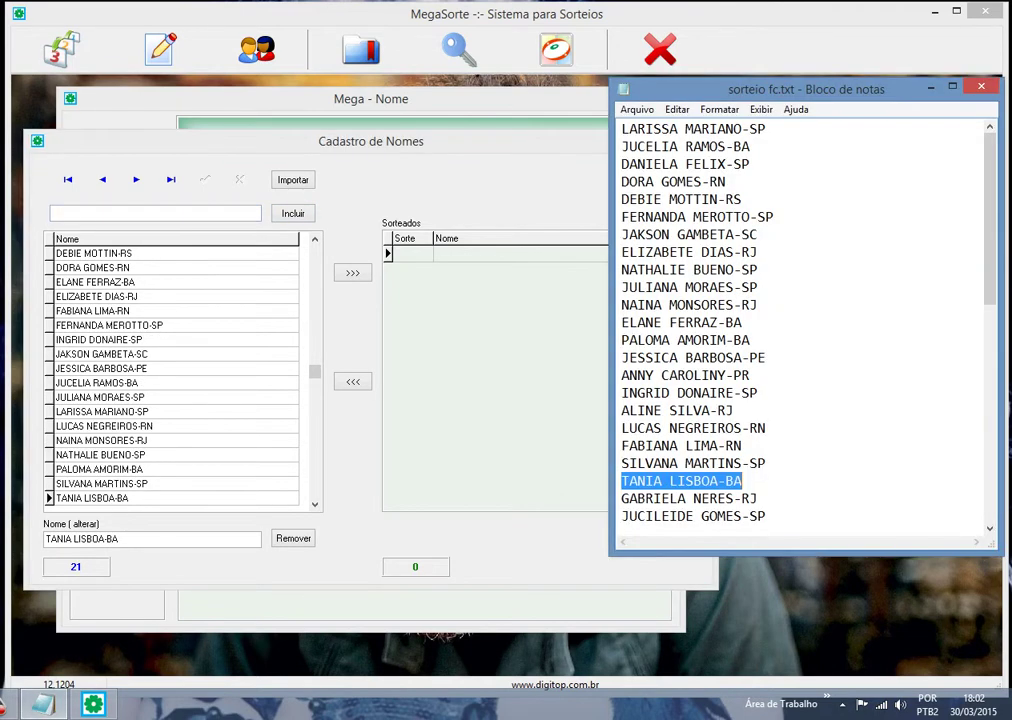
pyautogui.press('Down')
pyautogui.press('End')
pyautogui.hotkey('shift', 'Left')
pyautogui.hotkey('shift', 'Left')
pyautogui.hotkey('shift', 'Left')
pyautogui.hotkey('shift', 'Left')
pyautogui.hotkey('shift', 'Left')
pyautogui.hotkey('shift', 'Left')
pyautogui.hotkey('shift', 'Left')
pyautogui.hotkey('shift', 'Left')
pyautogui.hotkey('shift', 'Left')
pyautogui.hotkey('shift', 'Left')
pyautogui.hotkey('shift', 'Left')
pyautogui.hotkey('shift', 'Left')
pyautogui.hotkey('shift', 'Left')
pyautogui.hotkey('shift', 'Left')
pyautogui.hotkey('shift', 'Left')
pyautogui.hotkey('shift', 'Left')
pyautogui.hotkey('shift', 'Left')
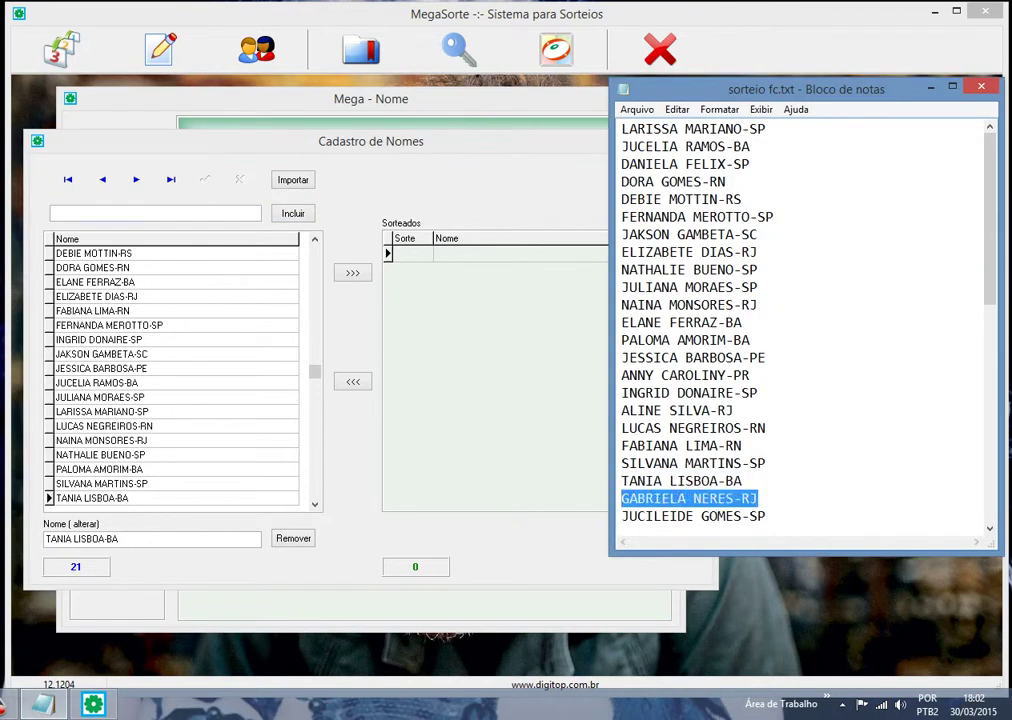
pyautogui.hotkey('ctrl', 'c')
pyautogui.hotkey('alt', 'Tab')
pyautogui.hotkey('ctrl', 'v')
pyautogui.press('Return')
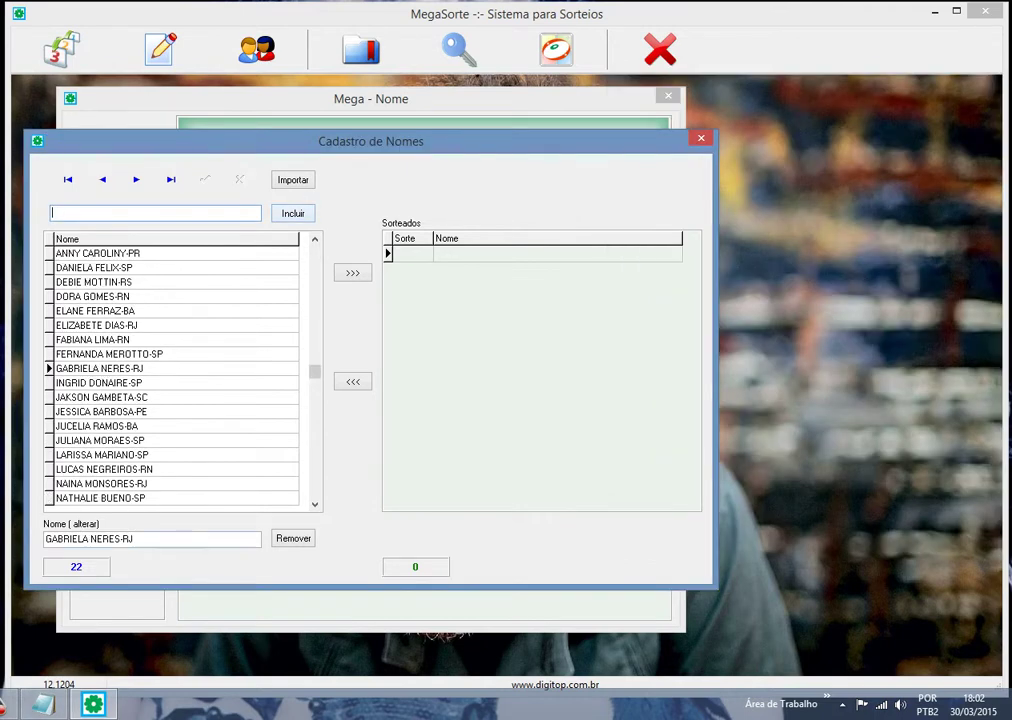
# - Copy the twenty-third line's participant entry from sorteio fc.txt in Notepad and add it to MegaSorte's Cadastro de Nomes list
pyautogui.hotkey('alt', 'Tab')
pyautogui.press('Left')
pyautogui.hotkey('shift', 'Down')
pyautogui.hotkey('shift', 'End')
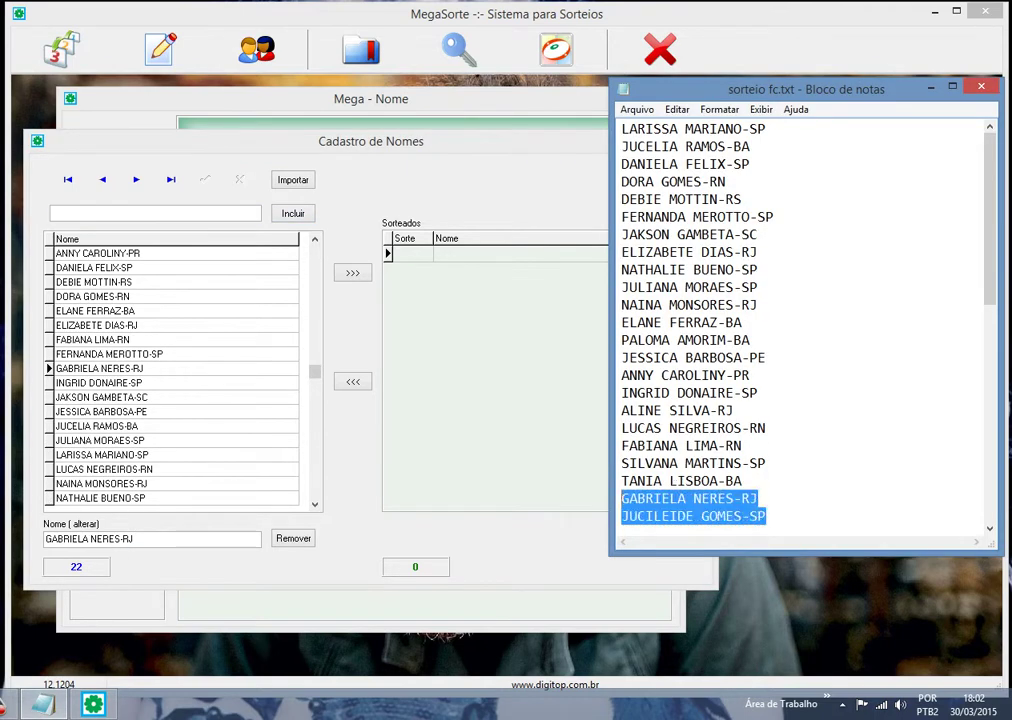
pyautogui.hotkey('shift', 'Down')
pyautogui.hotkey('ctrl', 'c')
pyautogui.hotkey('alt', 'Tab')
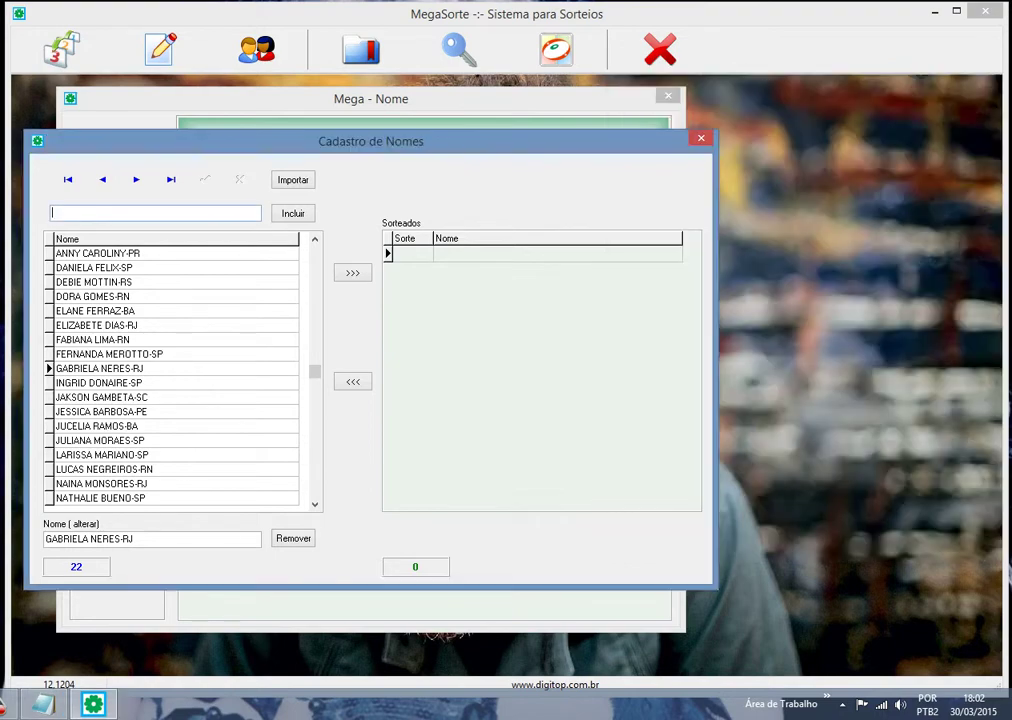
pyautogui.hotkey('ctrl', 'v')
pyautogui.press('Return')
# - Copy the twenty-fourth line's participant entry from sorteio fc.txt in Notepad and add it to MegaSorte's Cadastro de Nomes list
pyautogui.hotkey('alt', 'Tab')
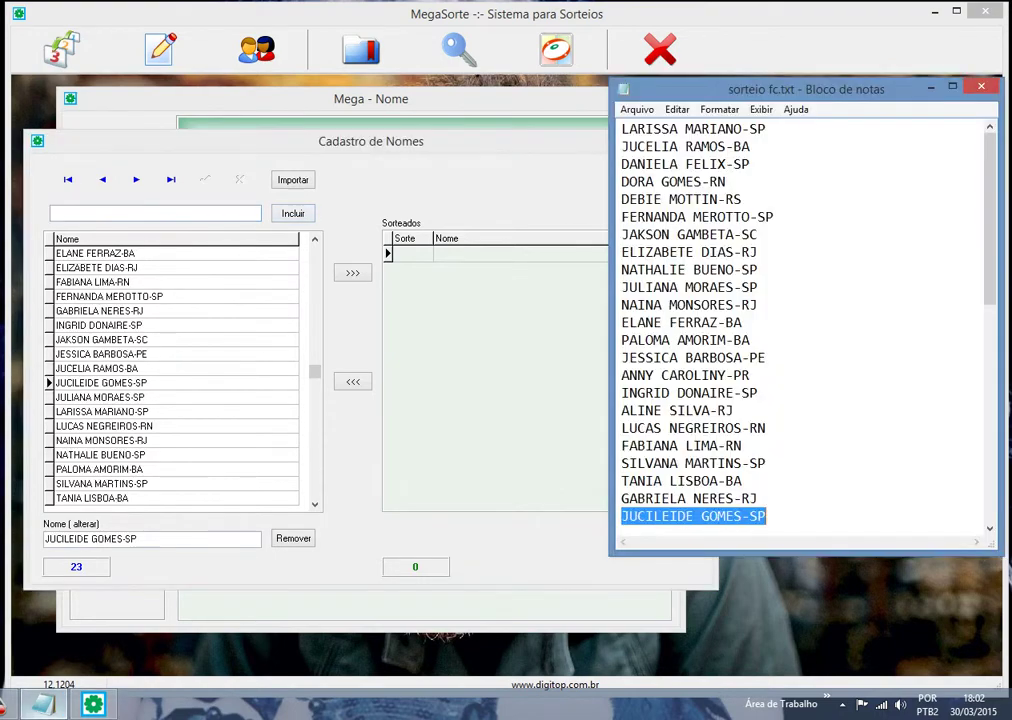
pyautogui.scroll(-2, 800, 330)
pyautogui.scroll(-4, 800, 330)
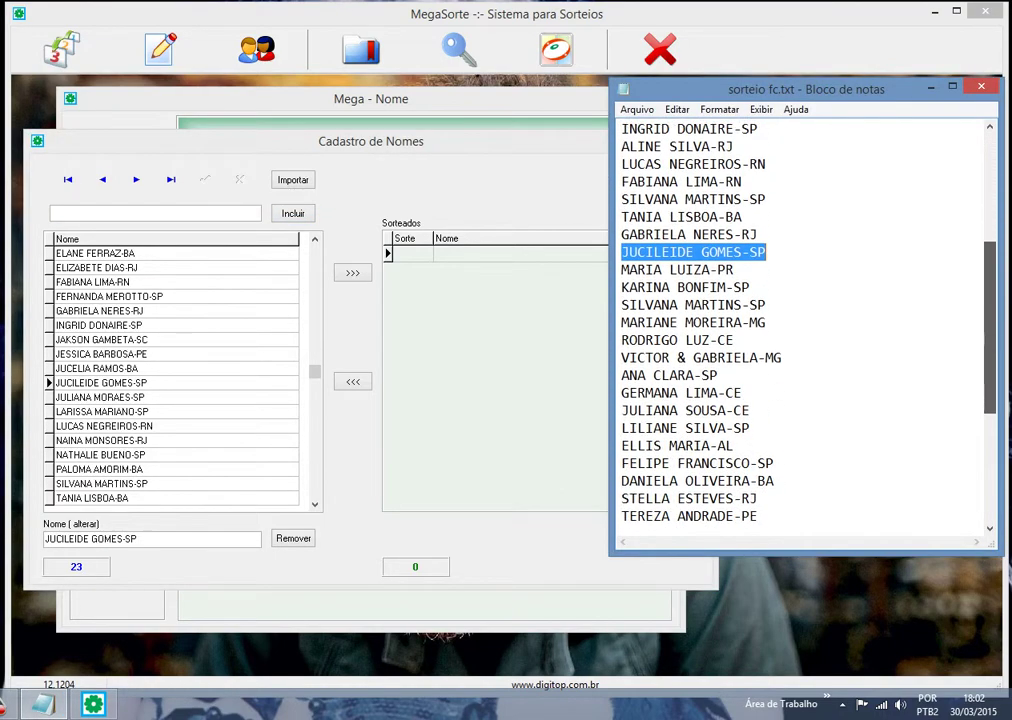
pyautogui.press('Down')
pyautogui.hotkey('shift', 'Left')
pyautogui.hotkey('shift', 'Left')
pyautogui.hotkey('shift', 'Left')
pyautogui.hotkey('shift', 'Left')
pyautogui.hotkey('shift', 'Left')
pyautogui.hotkey('shift', 'Left')
pyautogui.hotkey('shift', 'Left')
pyautogui.hotkey('shift', 'Left')
pyautogui.hotkey('shift', 'Left')
pyautogui.hotkey('shift', 'Left')
pyautogui.hotkey('shift', 'Left')
pyautogui.hotkey('shift', 'Left')
pyautogui.hotkey('shift', 'Left')
pyautogui.hotkey('shift', 'Left')
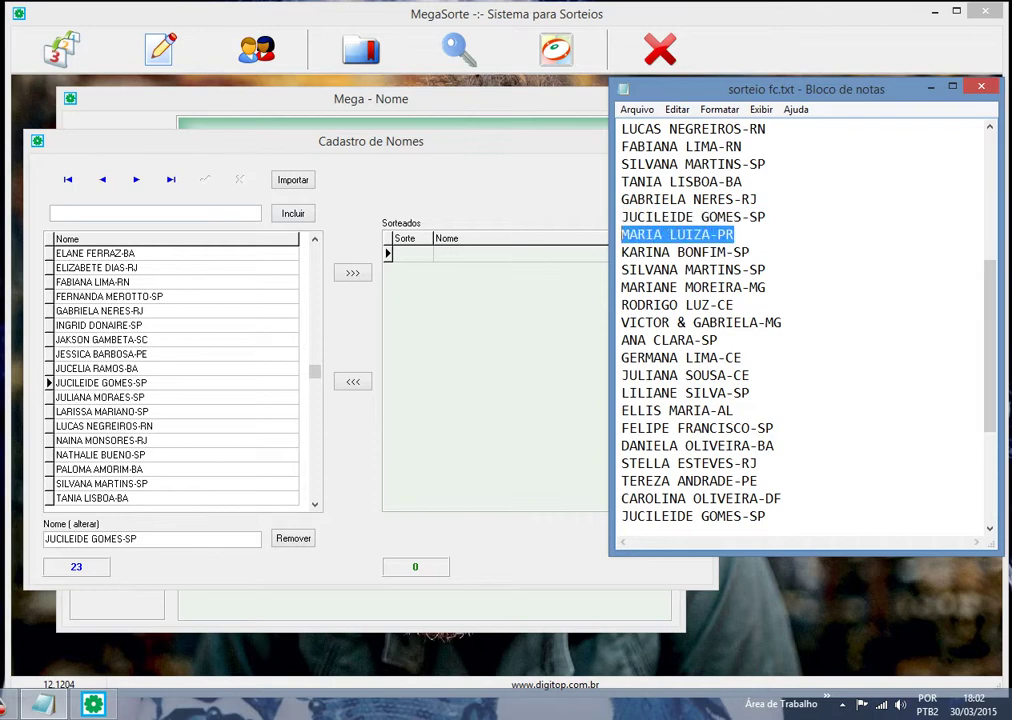
pyautogui.hotkey('ctrl', 'c')
pyautogui.hotkey('alt', 'Tab')
pyautogui.hotkey('ctrl', 'v')
pyautogui.press('Return')
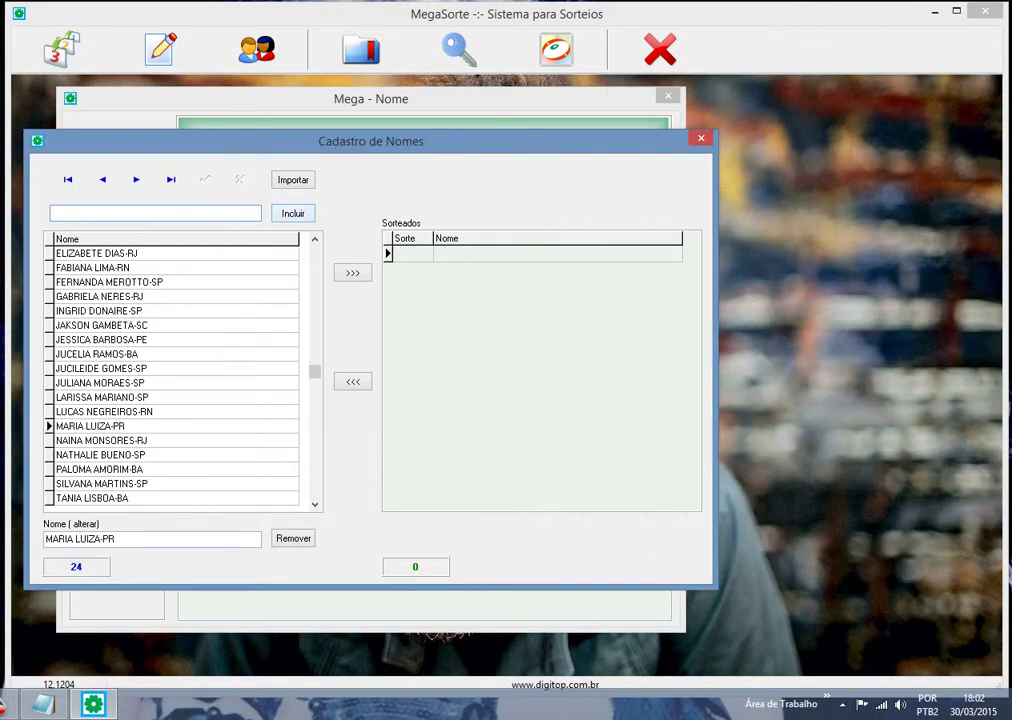
# - Copy the twenty-fifth line's participant entry from sorteio fc.txt in Notepad and add it to MegaSorte's Cadastro de Nomes list
pyautogui.hotkey('alt', 'Tab')
pyautogui.press('Down')
pyautogui.hotkey('shift', 'Left')
pyautogui.hotkey('shift', 'Left')
pyautogui.hotkey('shift', 'Left')
pyautogui.hotkey('shift', 'Left')
pyautogui.hotkey('shift', 'Left')
pyautogui.hotkey('shift', 'Left')
pyautogui.hotkey('shift', 'Left')
pyautogui.hotkey('shift', 'Left')
pyautogui.hotkey('shift', 'Left')
pyautogui.hotkey('shift', 'Left')
pyautogui.hotkey('shift', 'Left')
pyautogui.hotkey('shift', 'Left')
pyautogui.hotkey('shift', 'Left')
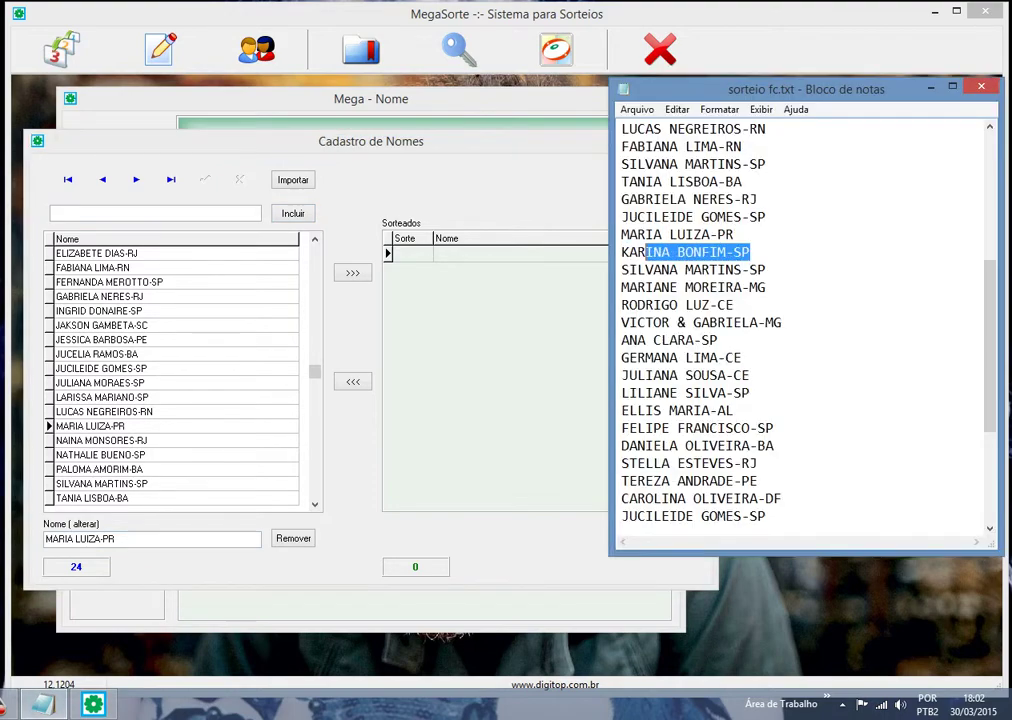
pyautogui.hotkey('shift', 'Left')
pyautogui.hotkey('shift', 'Left')
pyautogui.hotkey('shift', 'Left')
pyautogui.hotkey('ctrl', 'c')
pyautogui.hotkey('alt', 'Tab')
pyautogui.hotkey('ctrl', 'v')
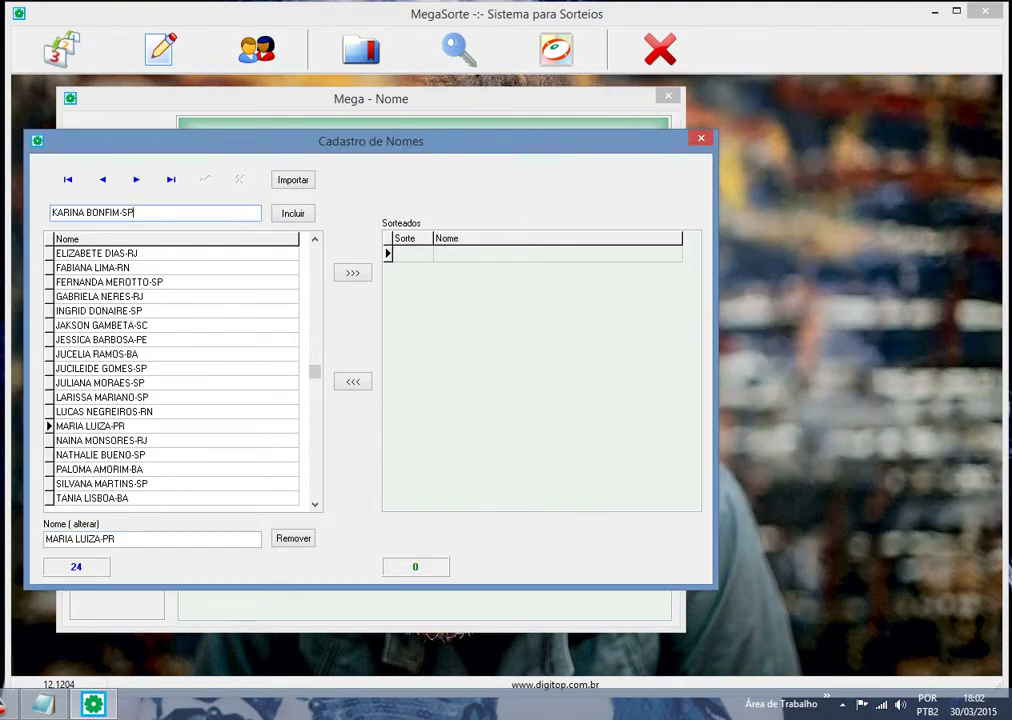
pyautogui.press('Return')
# - Try to add the twenty-sixth line's participant entry from sorteio fc.txt in Notepad to MegaSorte's Cadastro de Nomes list
pyautogui.hotkey('alt', 'Tab')
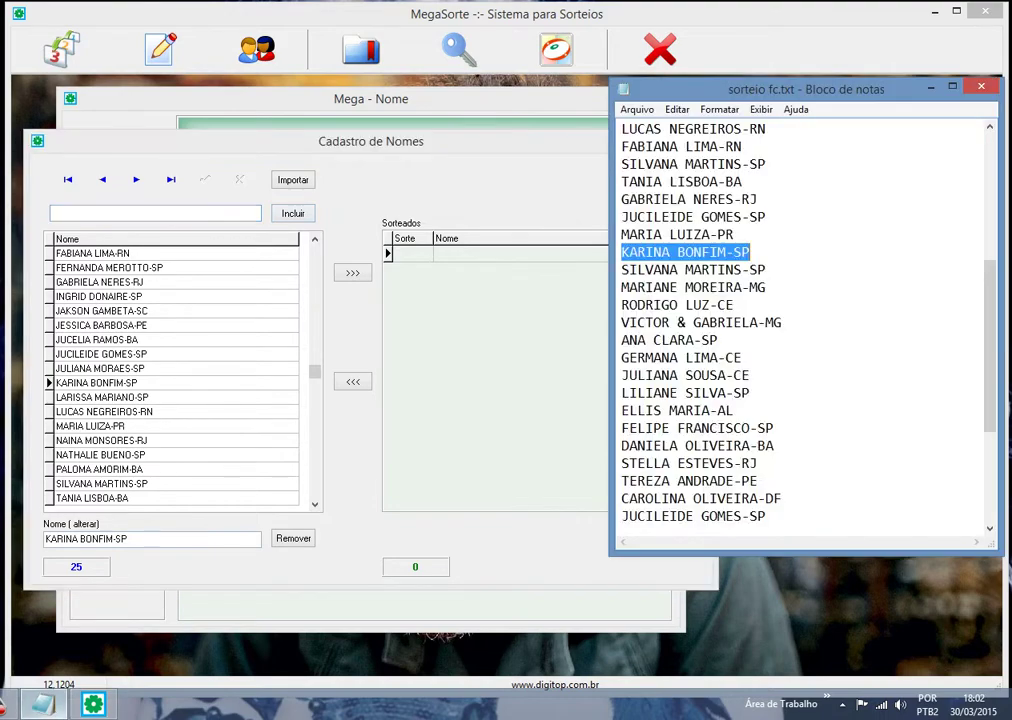
pyautogui.press('Down')
pyautogui.press('End')
pyautogui.hotkey('shift', 'Left')
pyautogui.hotkey('shift', 'Left')
pyautogui.hotkey('shift', 'Left')
pyautogui.hotkey('shift', 'Left')
pyautogui.hotkey('shift', 'Left')
pyautogui.hotkey('shift', 'Left')
pyautogui.hotkey('shift', 'Left')
pyautogui.hotkey('shift', 'Left')
pyautogui.hotkey('shift', 'Left')
pyautogui.hotkey('shift', 'Left')
pyautogui.hotkey('shift', 'Left')
pyautogui.hotkey('shift', 'Left')
pyautogui.hotkey('shift', 'Left')
pyautogui.hotkey('shift', 'Left')
pyautogui.hotkey('shift', 'Left')
pyautogui.hotkey('shift', 'Left')
pyautogui.hotkey('shift', 'Left')
pyautogui.hotkey('shift', 'Left')
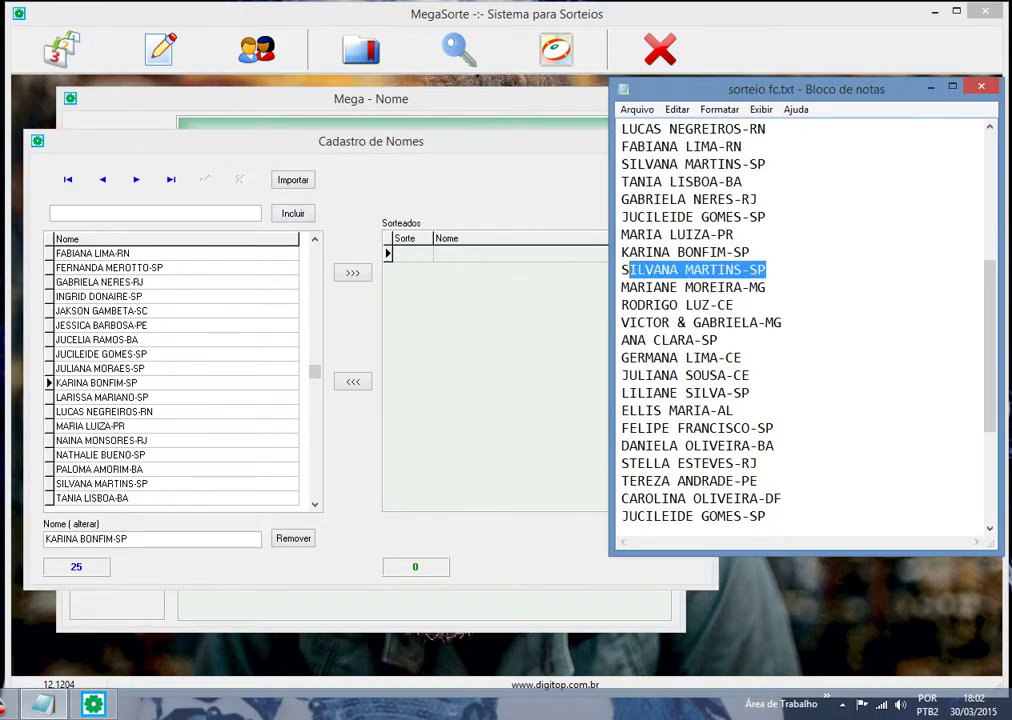
pyautogui.hotkey('ctrl', 'c')
pyautogui.hotkey('alt', 'Tab')
pyautogui.hotkey('ctrl', 'v')
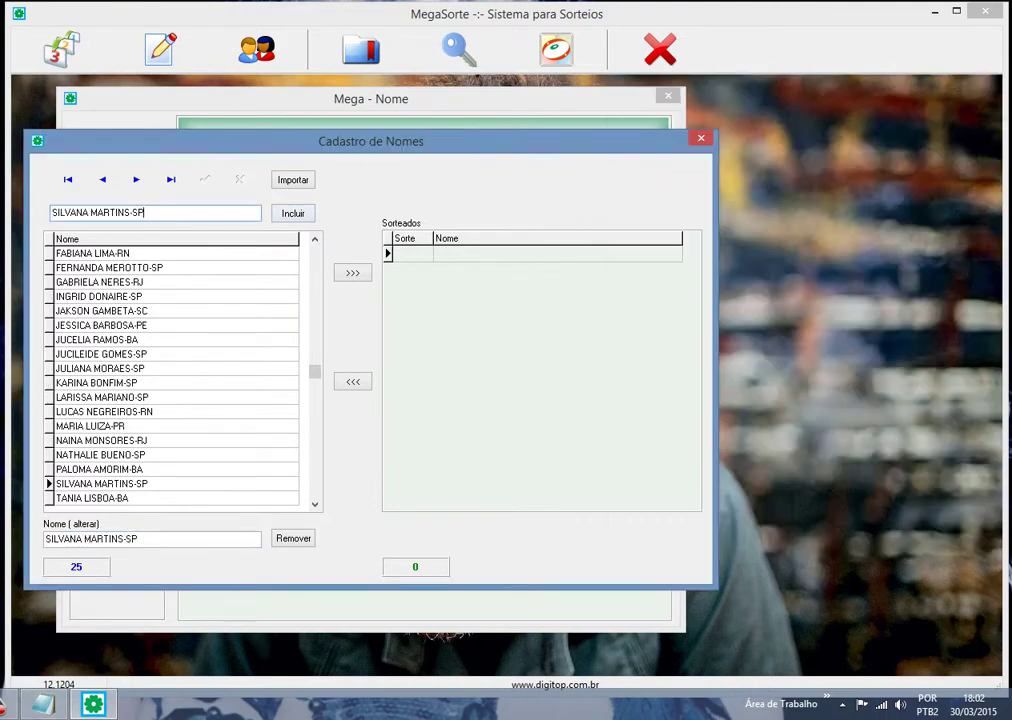
pyautogui.press('Return')
pyautogui.press('Return')
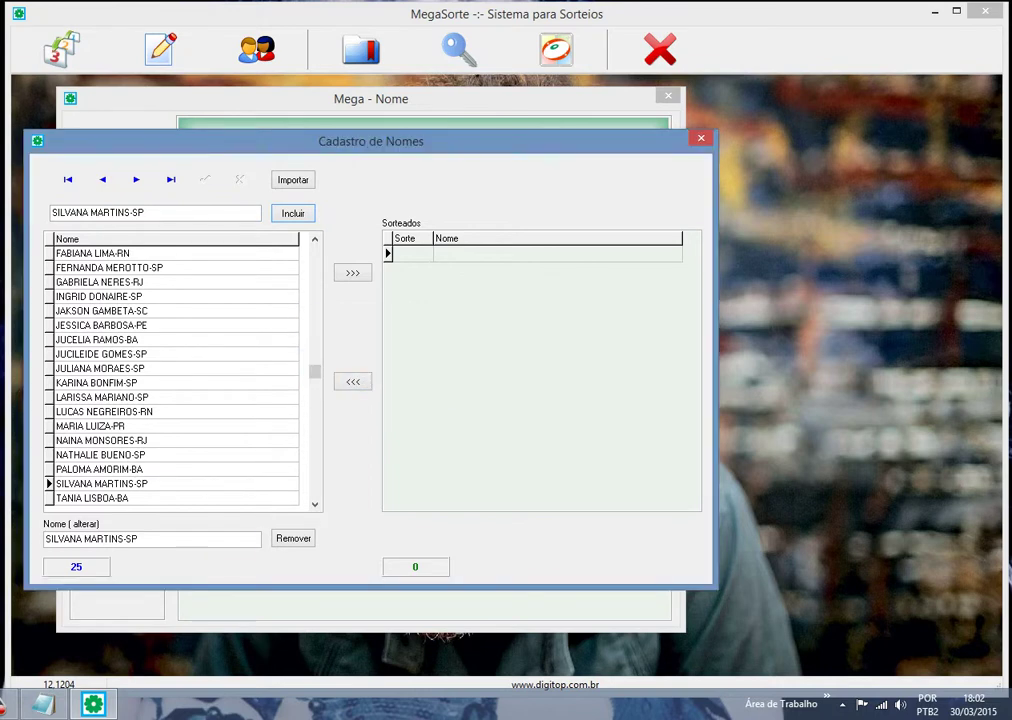
# - Clear the pasted participant entry from the new-name field in Cadastro de Nomes
pyautogui.hotkey('shift', 'Left')
pyautogui.hotkey('shift', 'Left')
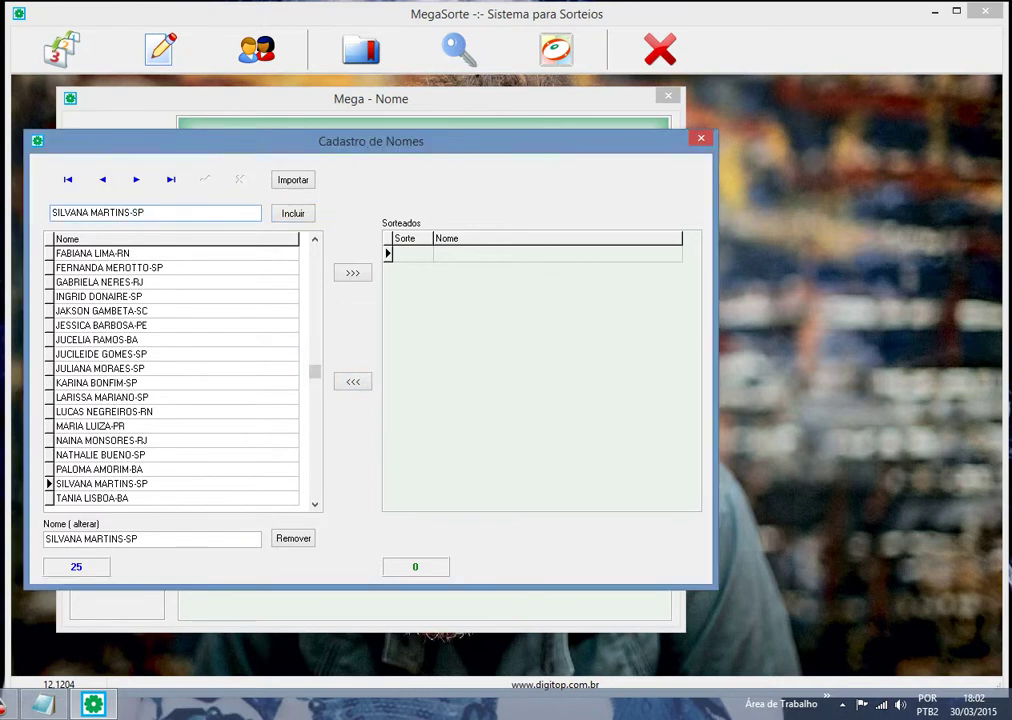
pyautogui.hotkey('shift', 'Home')
pyautogui.press('BackSpace')
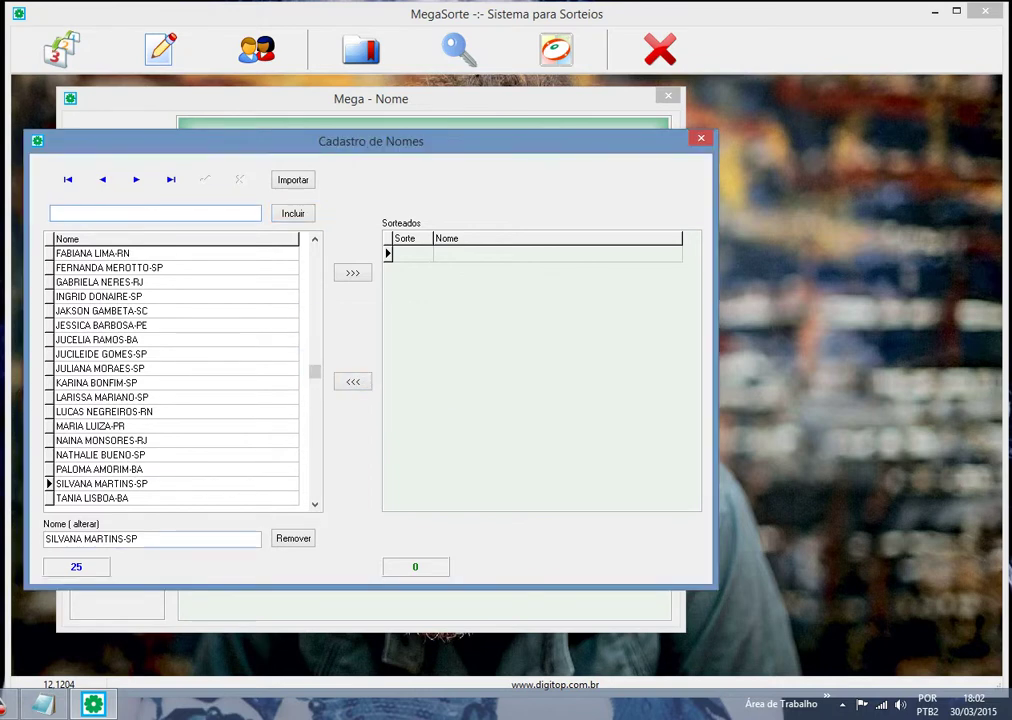
# - Copy the twenty-seventh line's participant entry from sorteio fc.txt in Notepad and add it to MegaSorte's Cadastro de Nomes list
pyautogui.hotkey('alt', 'Tab')
pyautogui.press('Down')
pyautogui.press('End')
pyautogui.hotkey('shift', 'Left')
pyautogui.hotkey('shift', 'Left')
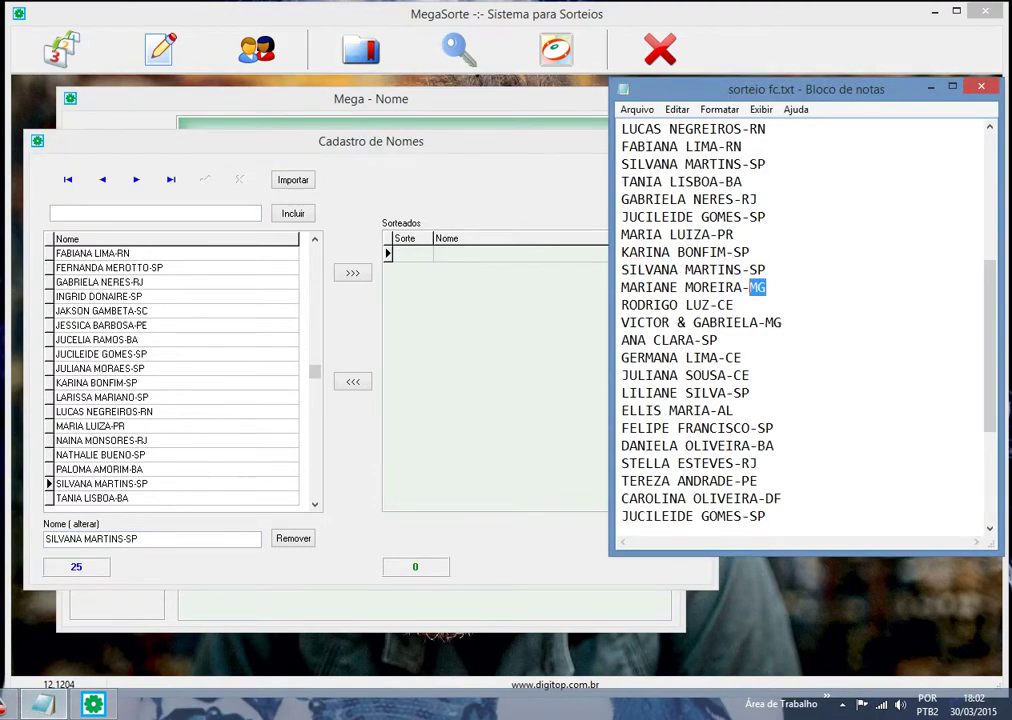
pyautogui.hotkey('shift', 'Home')
pyautogui.hotkey('ctrl', 'c')
pyautogui.hotkey('alt', 'Tab')
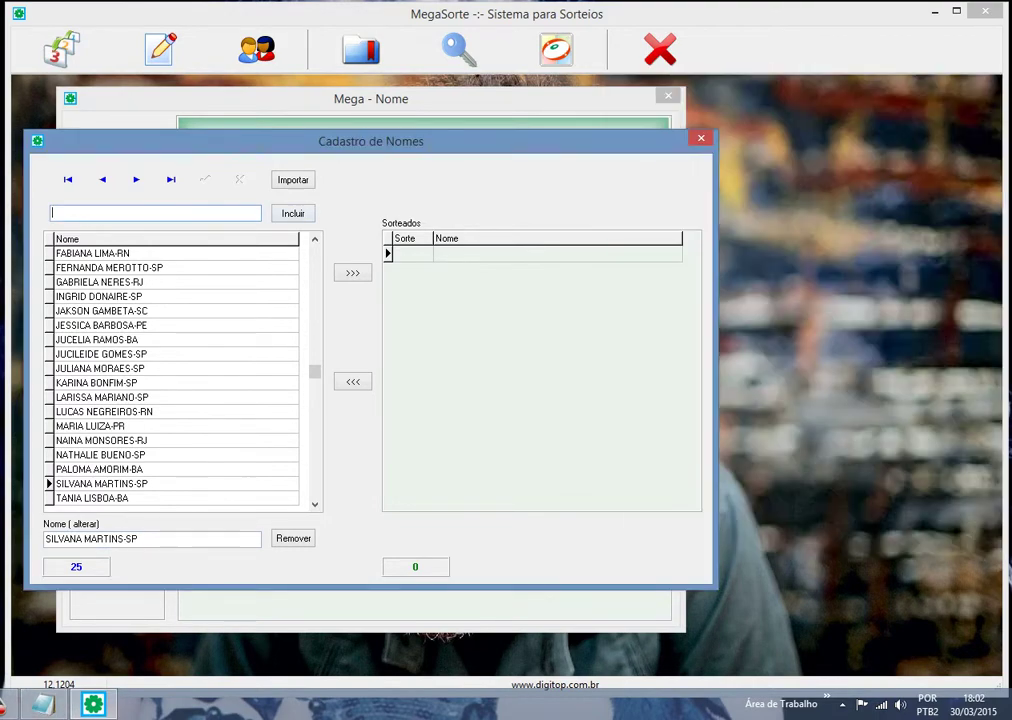
pyautogui.hotkey('ctrl', 'v')
pyautogui.press('Return')
# - Copy the twenty-eighth line's participant entry from sorteio fc.txt in Notepad and add it to MegaSorte's Cadastro de Nomes list
pyautogui.hotkey('alt', 'Tab')
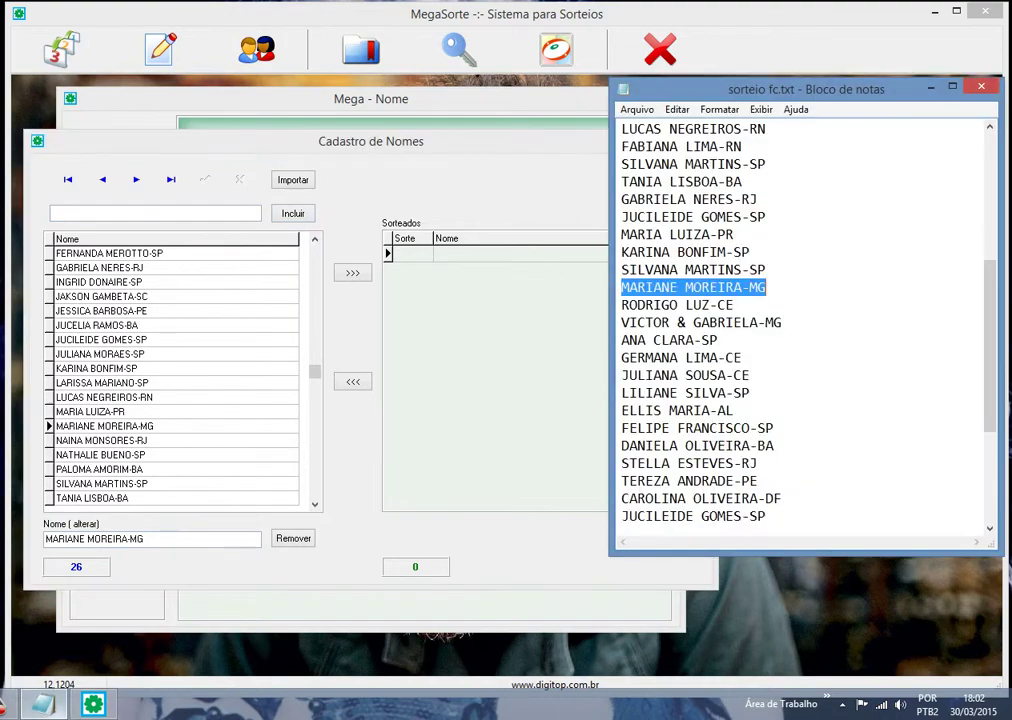
pyautogui.press('Down')
pyautogui.press('End')
pyautogui.hotkey('shift', 'Left')
pyautogui.hotkey('shift', 'Left')
pyautogui.hotkey('shift', 'Left')
pyautogui.hotkey('shift', 'Left')
pyautogui.hotkey('shift', 'Left')
pyautogui.hotkey('shift', 'Left')
pyautogui.hotkey('shift', 'Left')
pyautogui.hotkey('shift', 'Left')
pyautogui.hotkey('shift', 'Left')
pyautogui.hotkey('shift', 'Left')
pyautogui.hotkey('shift', 'Left')
pyautogui.hotkey('shift', 'Left')
pyautogui.hotkey('shift', 'Left')
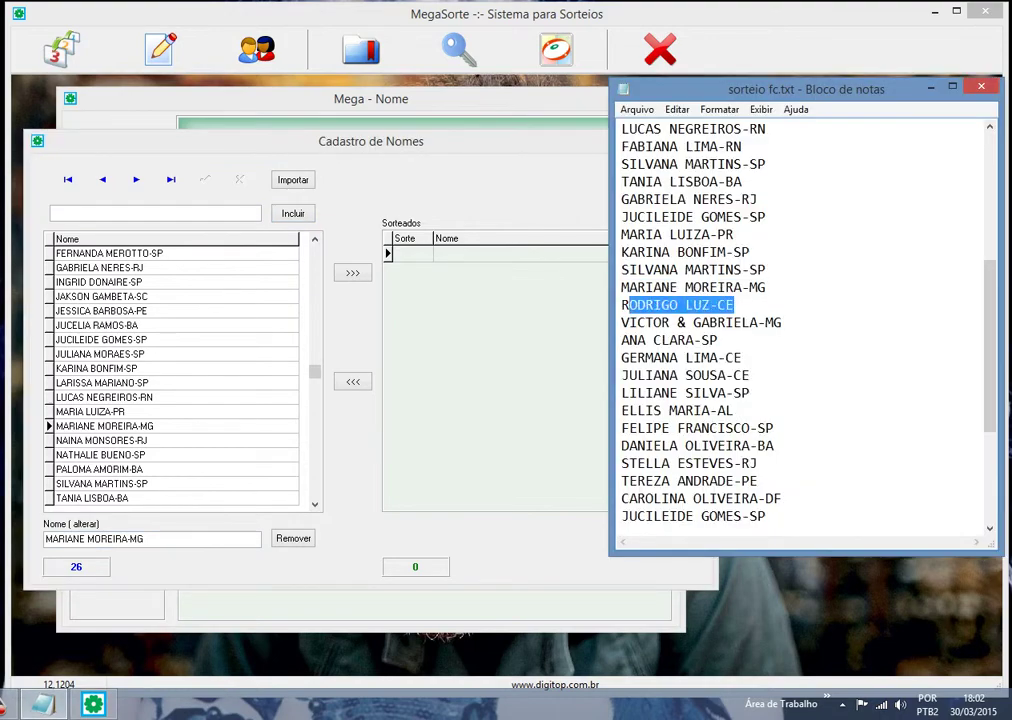
pyautogui.hotkey('ctrl', 'c')
pyautogui.hotkey('alt', 'Tab')
pyautogui.hotkey('ctrl', 'v')
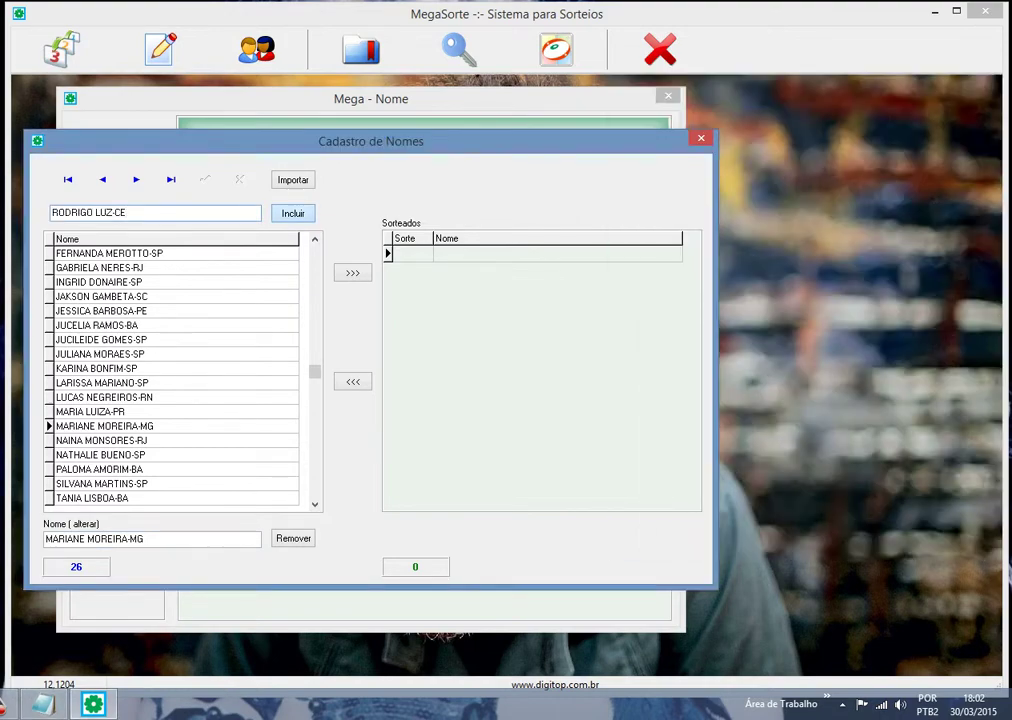
pyautogui.press('Return')
# - Copy the twenty-ninth line's participant entry from sorteio fc.txt in Notepad and add it to MegaSorte's Cadastro de Nomes list
pyautogui.hotkey('alt', 'Tab')
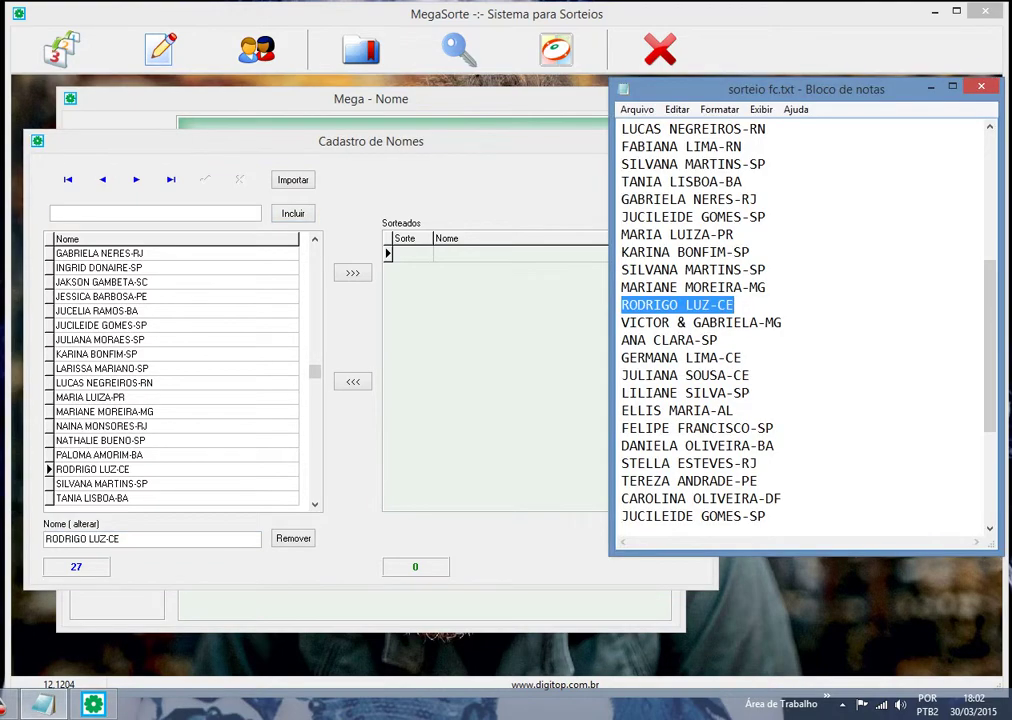
pyautogui.press('Down')
pyautogui.press('End')
pyautogui.hotkey('shift', 'Left')
pyautogui.hotkey('shift', 'Left')
pyautogui.hotkey('shift', 'Left')
pyautogui.hotkey('shift', 'Left')
pyautogui.hotkey('shift', 'Left')
pyautogui.hotkey('shift', 'Left')
pyautogui.hotkey('shift', 'Left')
pyautogui.hotkey('shift', 'Left')
pyautogui.hotkey('shift', 'Left')
pyautogui.hotkey('shift', 'Left')
pyautogui.hotkey('shift', 'Left')
pyautogui.hotkey('shift', 'Left')
pyautogui.hotkey('shift', 'Left')
pyautogui.hotkey('shift', 'Left')
pyautogui.hotkey('shift', 'Left')
pyautogui.hotkey('shift', 'Left')
pyautogui.hotkey('shift', 'Left')
pyautogui.hotkey('shift', 'Left')
pyautogui.hotkey('shift', 'Left')
pyautogui.hotkey('shift', 'Left')
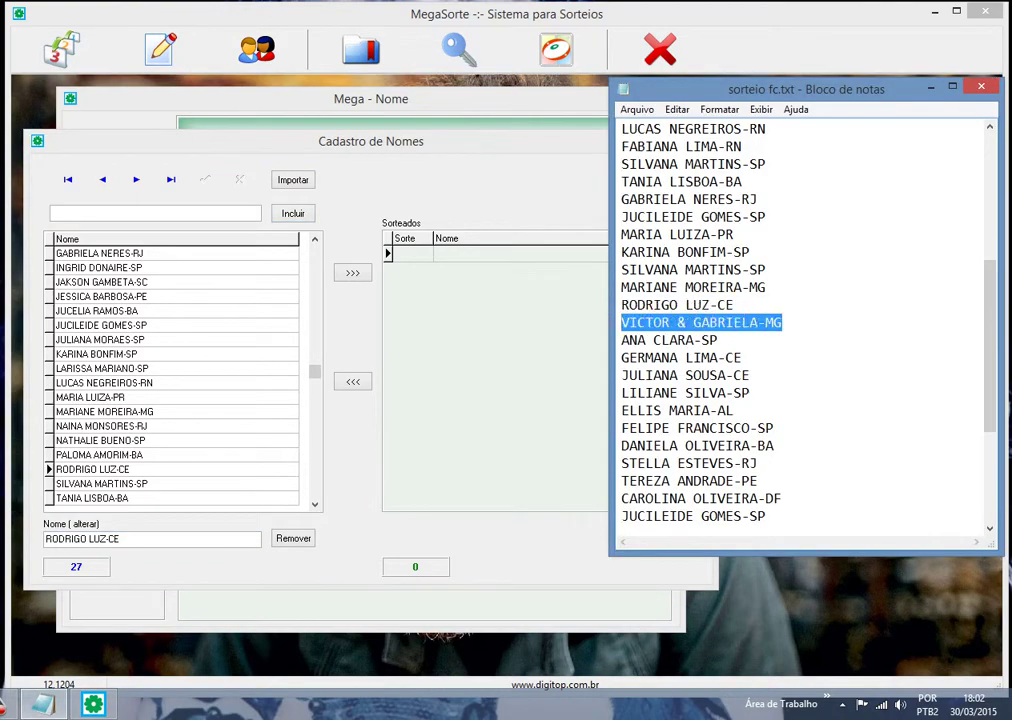
pyautogui.hotkey('ctrl', 'c')
pyautogui.hotkey('alt', 'Tab')
pyautogui.hotkey('ctrl', 'v')
pyautogui.press('Return')
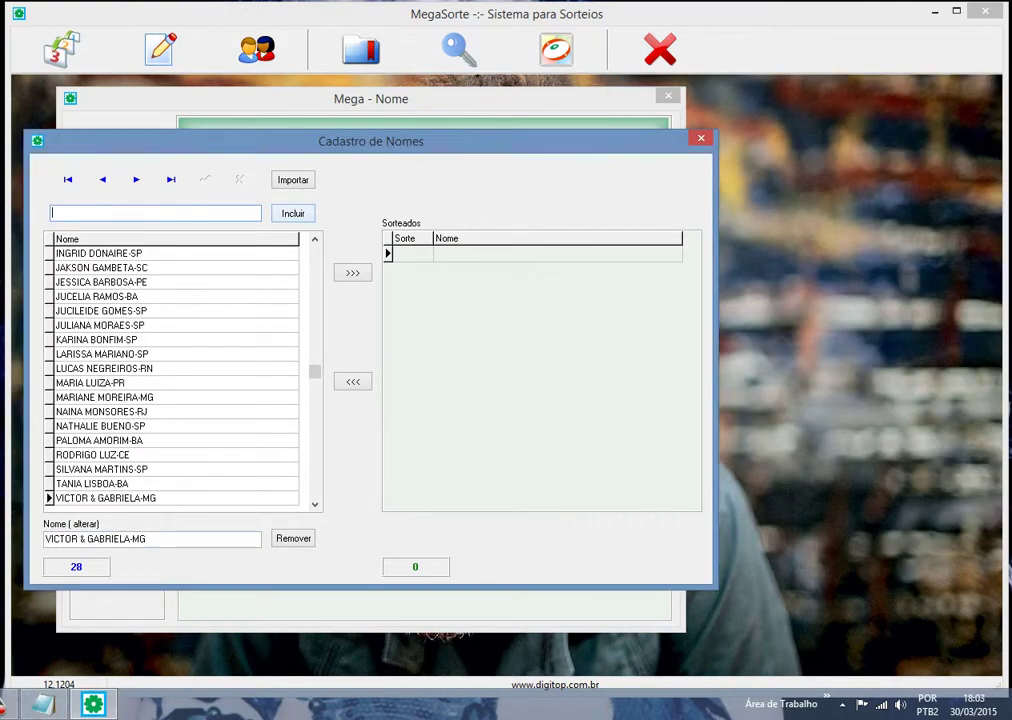
# - Copy the thirtieth line's participant entry from sorteio fc.txt in Notepad and add it to MegaSorte's Cadastro de Nomes list
pyautogui.hotkey('alt', 'Tab')
pyautogui.press('Down')
pyautogui.press('End')
pyautogui.hotkey('shift', 'Left')
pyautogui.hotkey('shift', 'Left')
pyautogui.hotkey('shift', 'Left')
pyautogui.hotkey('shift', 'Left')
pyautogui.hotkey('shift', 'Left')
pyautogui.hotkey('shift', 'Left')
pyautogui.hotkey('shift', 'Left')
pyautogui.hotkey('shift', 'Left')
pyautogui.hotkey('shift', 'Left')
pyautogui.hotkey('shift', 'Left')
pyautogui.hotkey('shift', 'Left')
pyautogui.hotkey('shift', 'Left')
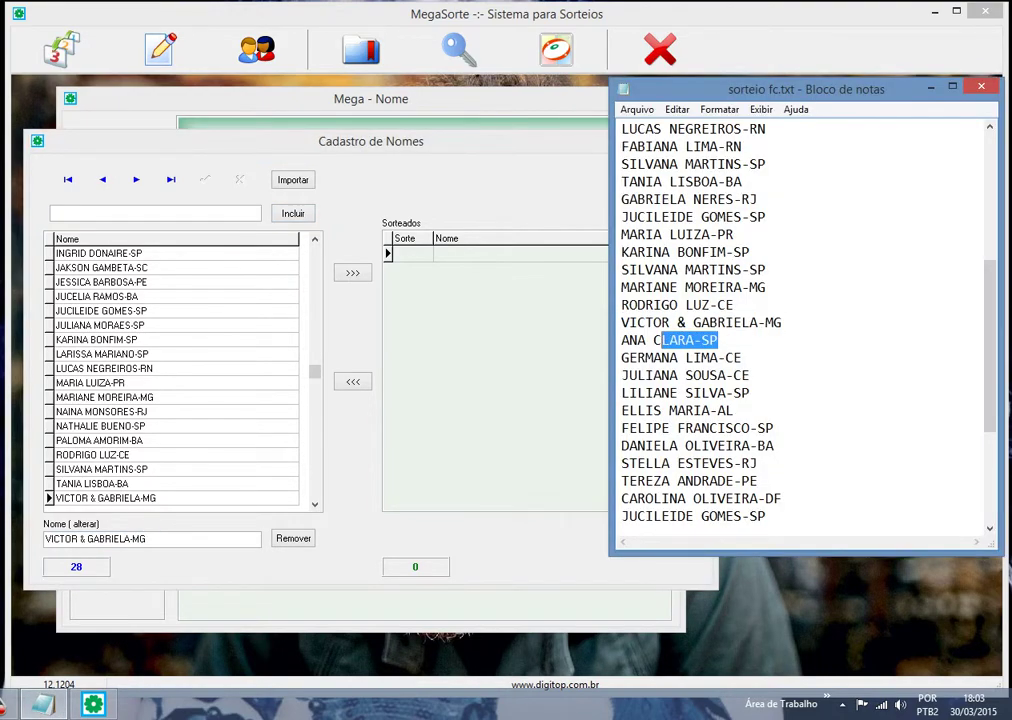
pyautogui.hotkey('ctrl', 'c')
pyautogui.hotkey('alt', 'Tab')
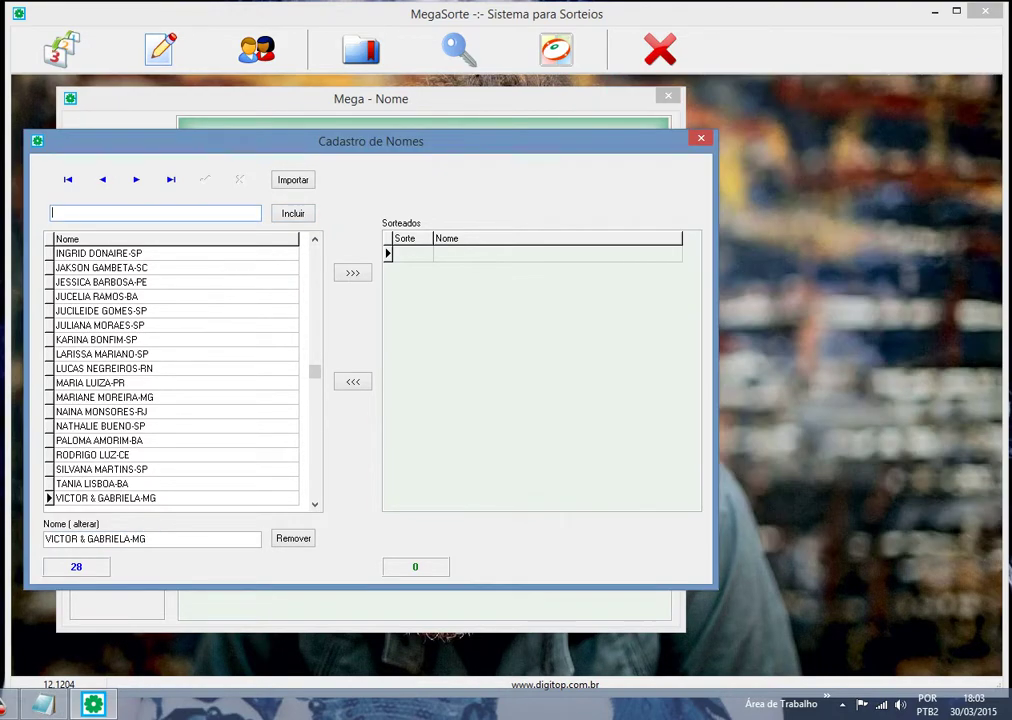
pyautogui.hotkey('ctrl', 'v')
pyautogui.press('Return')
# - Copy the thirty-first line's participant entry from sorteio fc.txt in Notepad and add it to MegaSorte's Cadastro de Nomes list
pyautogui.hotkey('alt', 'Tab')
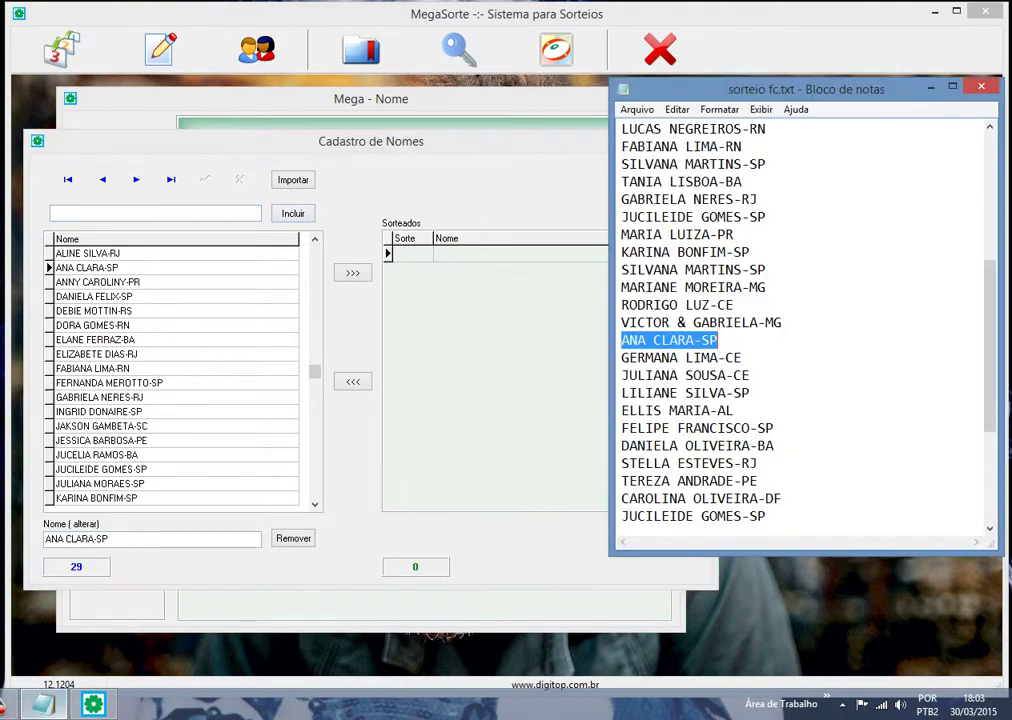
pyautogui.press('Down')
pyautogui.press('End')
pyautogui.hotkey('shift', 'Left')
pyautogui.hotkey('shift', 'Left')
pyautogui.hotkey('shift', 'Left')
pyautogui.hotkey('shift', 'Left')
pyautogui.hotkey('shift', 'Left')
pyautogui.hotkey('shift', 'Left')
pyautogui.hotkey('shift', 'Left')
pyautogui.hotkey('shift', 'Left')
pyautogui.hotkey('shift', 'Left')
pyautogui.hotkey('shift', 'Left')
pyautogui.hotkey('shift', 'Left')
pyautogui.hotkey('shift', 'Left')
pyautogui.hotkey('shift', 'Left')
pyautogui.hotkey('shift', 'Left')
pyautogui.hotkey('shift', 'Left')
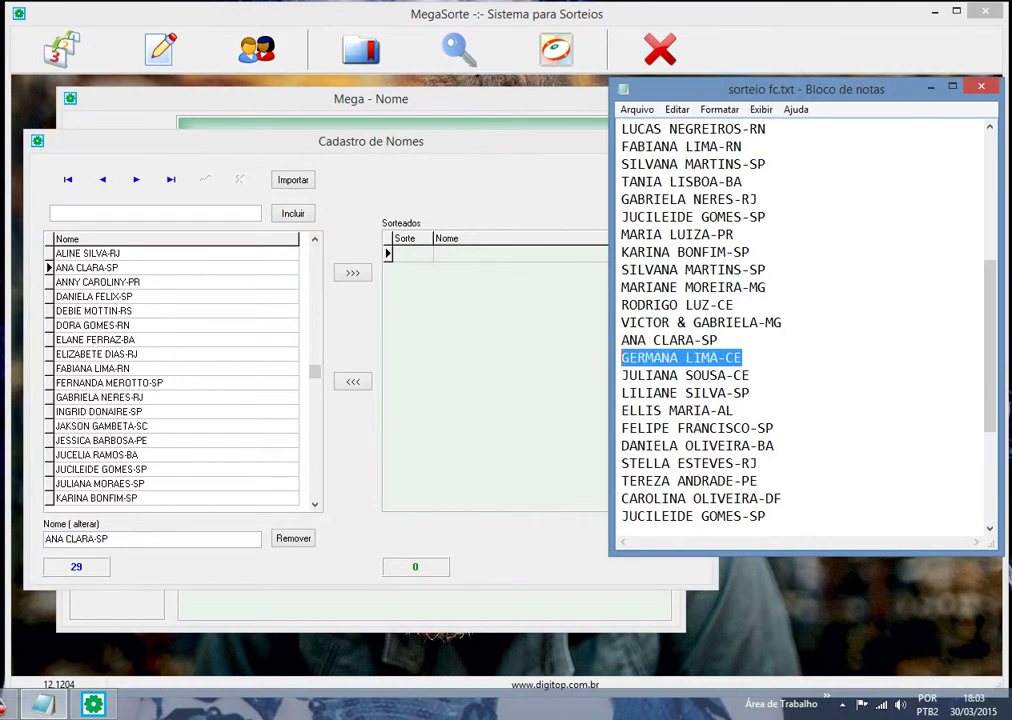
pyautogui.hotkey('ctrl', 'c')
pyautogui.hotkey('alt', 'Tab')
pyautogui.hotkey('ctrl', 'v')
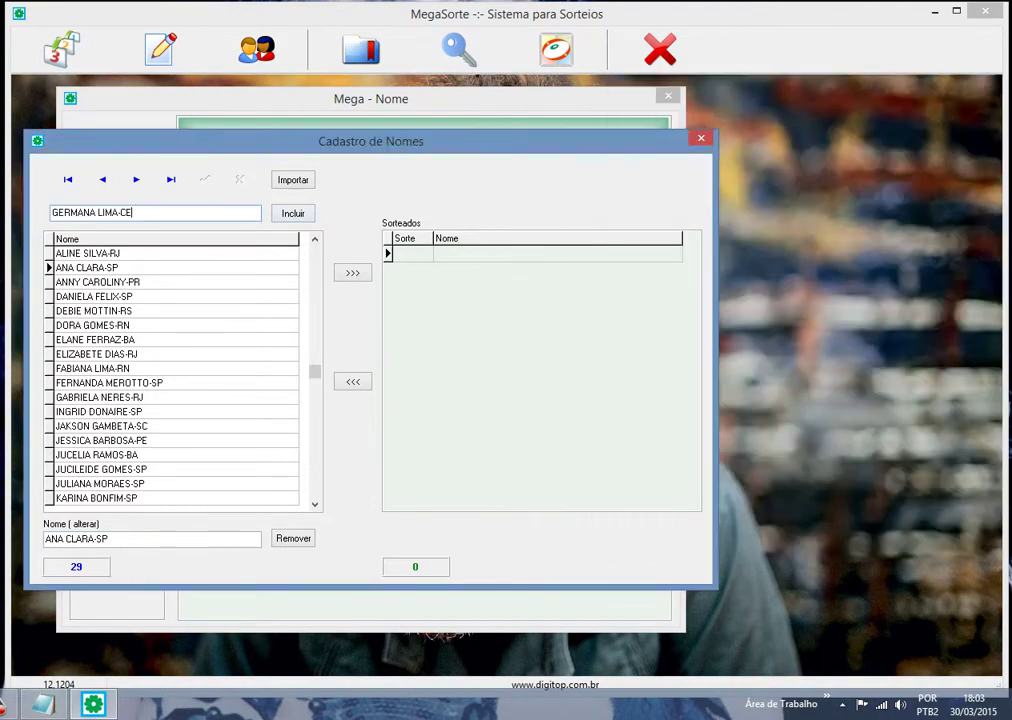
pyautogui.press('Return')
# - Copy the thirty-second line's participant entry from sorteio fc.txt in Notepad and add it to MegaSorte's Cadastro de Nomes list
pyautogui.hotkey('alt', 'Tab')
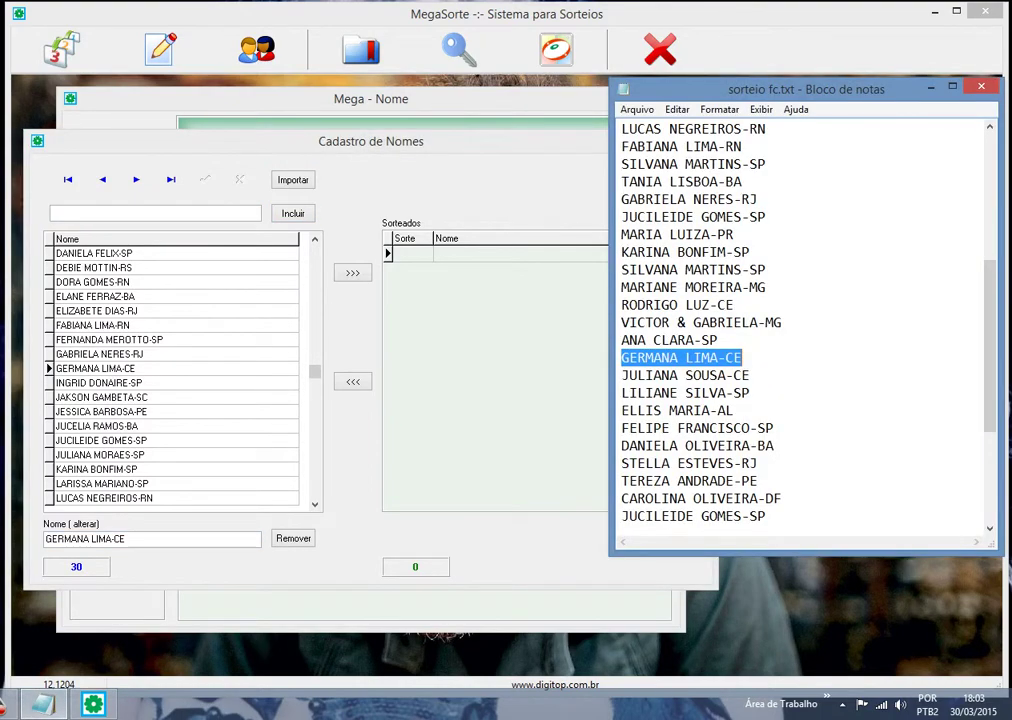
pyautogui.press('Down')
pyautogui.press('End')
pyautogui.hotkey('shift', 'Left')
pyautogui.hotkey('shift', 'Left')
pyautogui.hotkey('shift', 'Left')
pyautogui.hotkey('shift', 'Left')
pyautogui.hotkey('shift', 'Left')
pyautogui.hotkey('shift', 'Left')
pyautogui.hotkey('shift', 'Left')
pyautogui.hotkey('shift', 'Left')
pyautogui.hotkey('shift', 'Left')
pyautogui.hotkey('shift', 'Left')
pyautogui.hotkey('shift', 'Left')
pyautogui.hotkey('shift', 'Left')
pyautogui.hotkey('shift', 'Left')
pyautogui.hotkey('shift', 'Left')
pyautogui.hotkey('shift', 'Left')
pyautogui.hotkey('shift', 'Left')
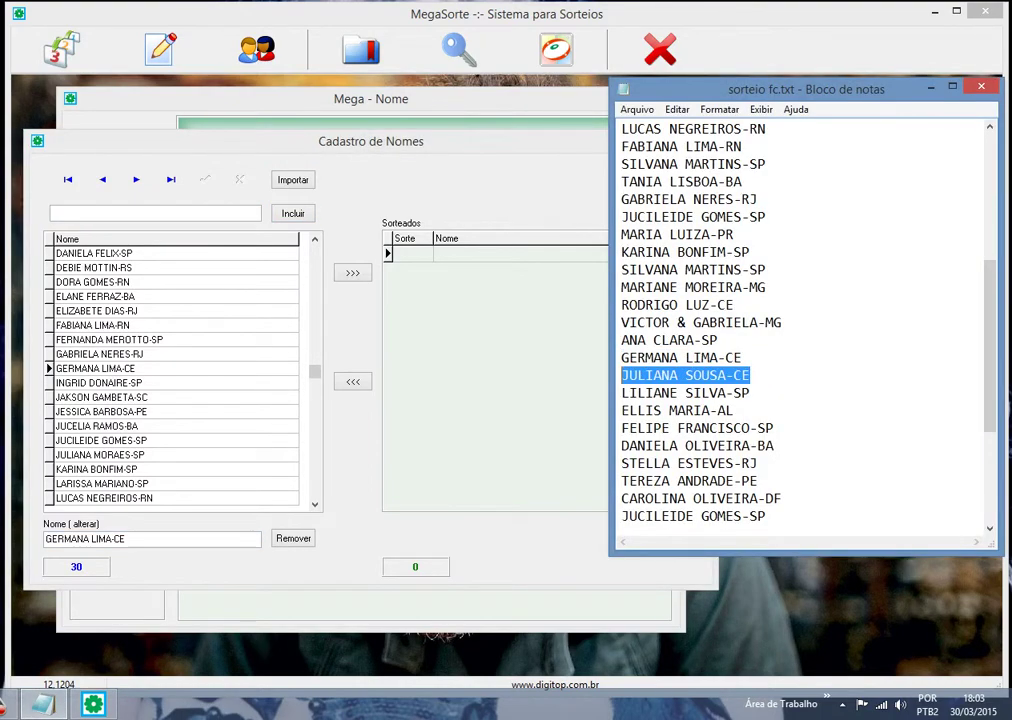
pyautogui.hotkey('ctrl', 'c')
pyautogui.hotkey('alt', 'Tab')
pyautogui.hotkey('ctrl', 'v')
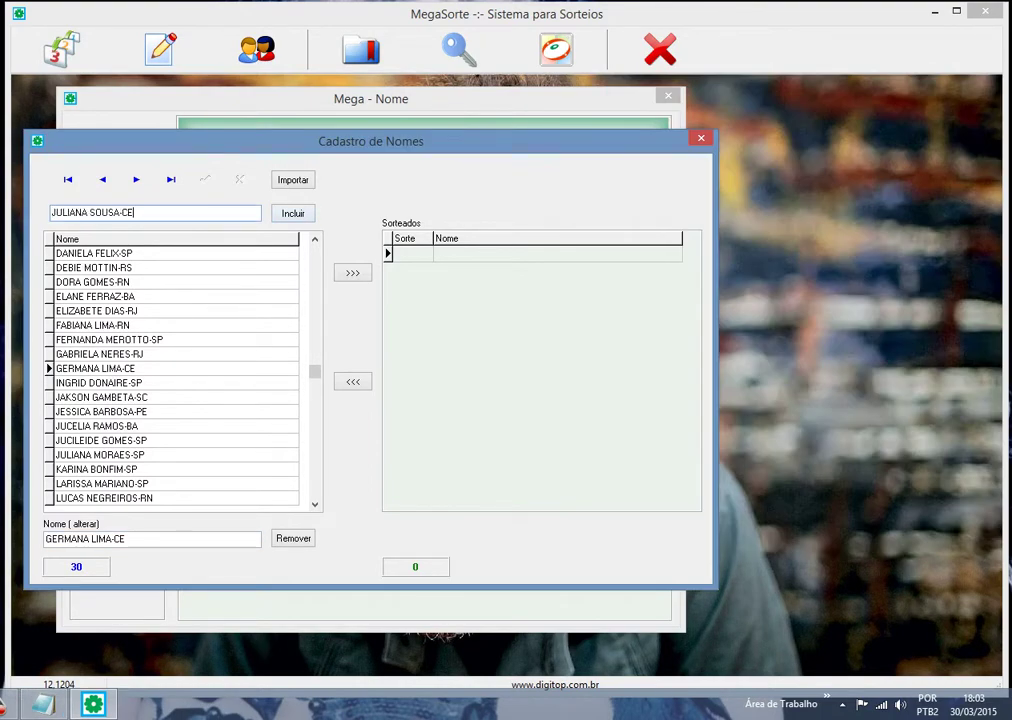
pyautogui.press('Return')
# - Copy the thirty-third line's participant entry from sorteio fc.txt in Notepad and add it to MegaSorte's Cadastro de Nomes list
pyautogui.hotkey('alt', 'Tab')
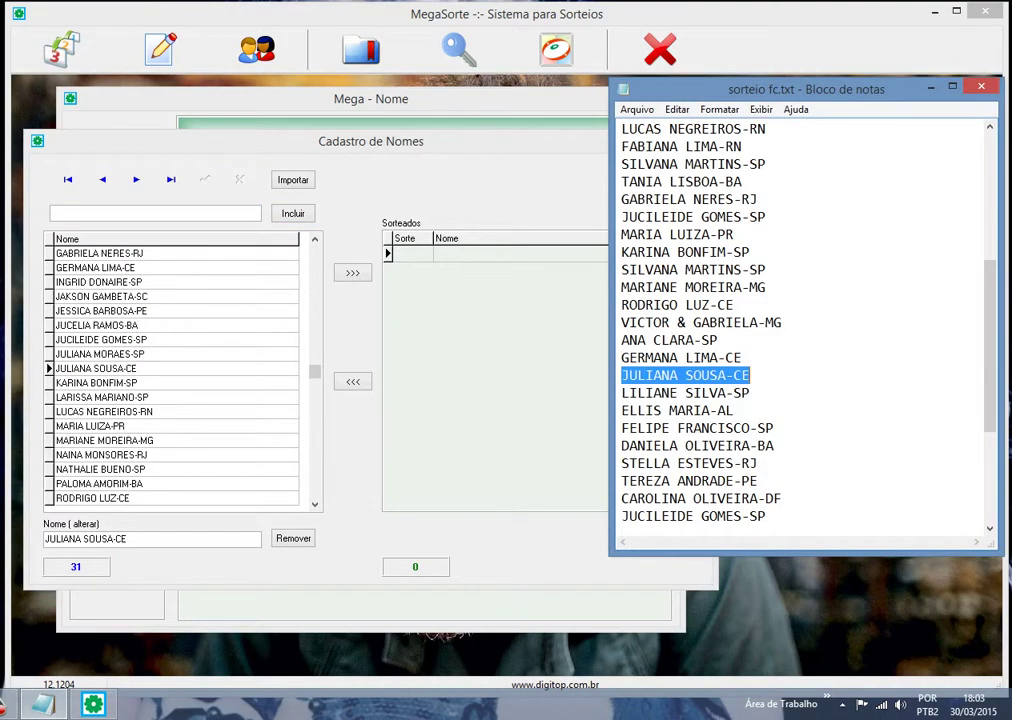
pyautogui.press('Down')
pyautogui.press('End')
pyautogui.hotkey('shift', 'Left')
pyautogui.hotkey('shift', 'Left')
pyautogui.hotkey('shift', 'Left')
pyautogui.hotkey('shift', 'Left')
pyautogui.hotkey('shift', 'Left')
pyautogui.hotkey('shift', 'Left')
pyautogui.hotkey('shift', 'Left')
pyautogui.hotkey('shift', 'Left')
pyautogui.hotkey('shift', 'Left')
pyautogui.hotkey('shift', 'Left')
pyautogui.hotkey('shift', 'Left')
pyautogui.hotkey('shift', 'Left')
pyautogui.hotkey('shift', 'Left')
pyautogui.hotkey('shift', 'Left')
pyautogui.hotkey('shift', 'Left')
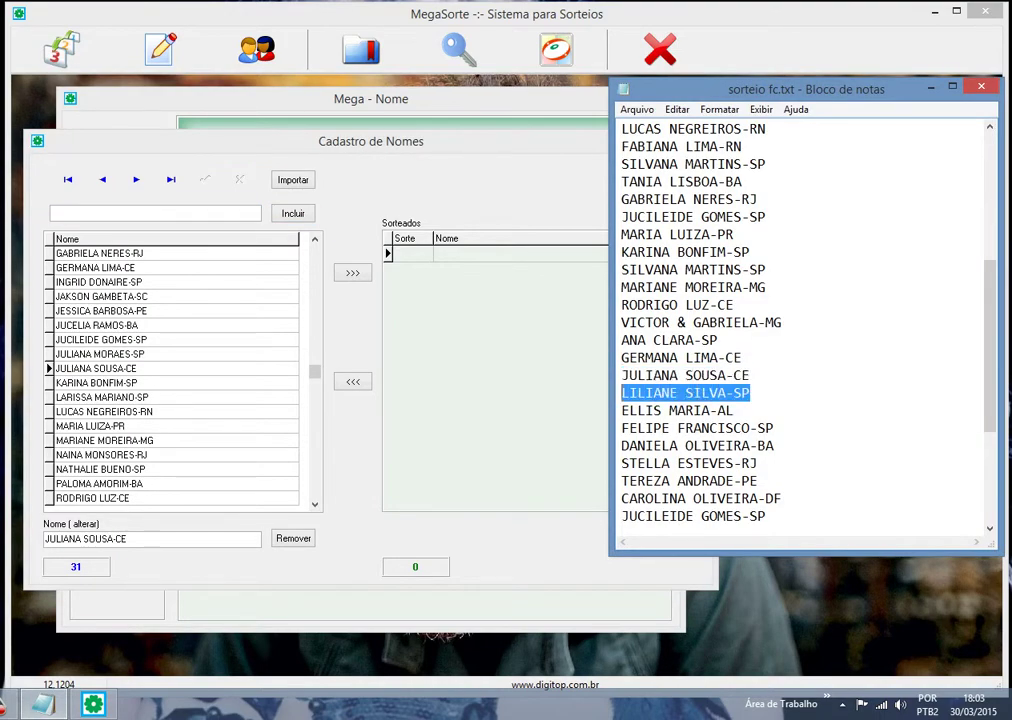
pyautogui.hotkey('ctrl', 'c')
pyautogui.hotkey('alt', 'Tab')
pyautogui.hotkey('ctrl', 'v')
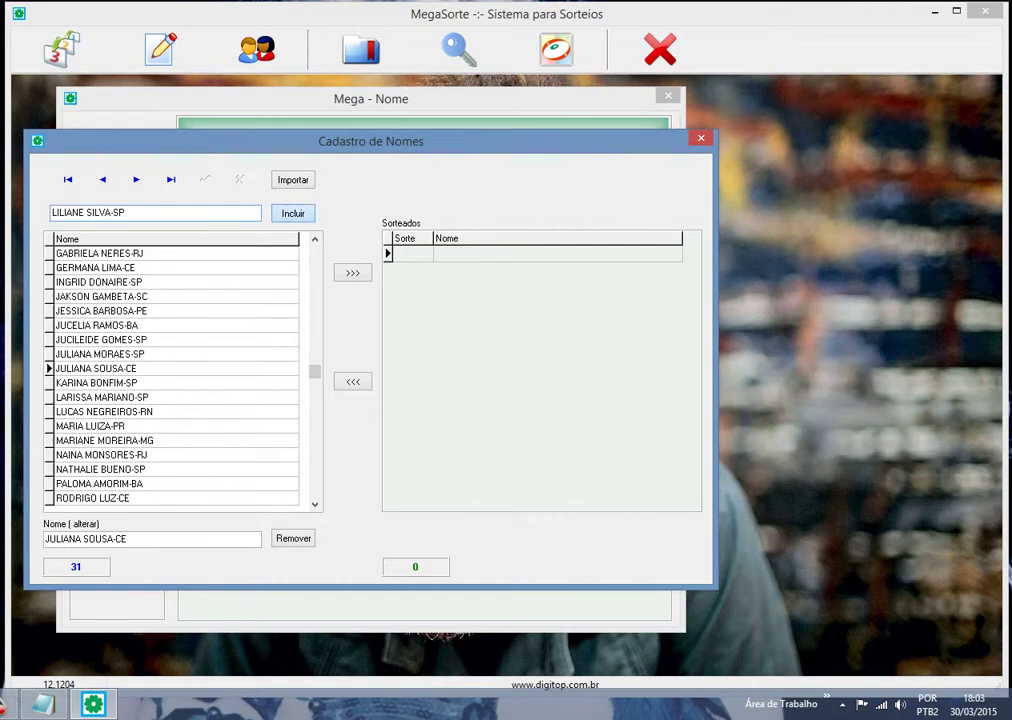
pyautogui.press('Return')
# - Copy the thirty-fourth line's participant entry from sorteio fc.txt in Notepad and add it to MegaSorte's Cadastro de Nomes list
pyautogui.hotkey('alt', 'Tab')
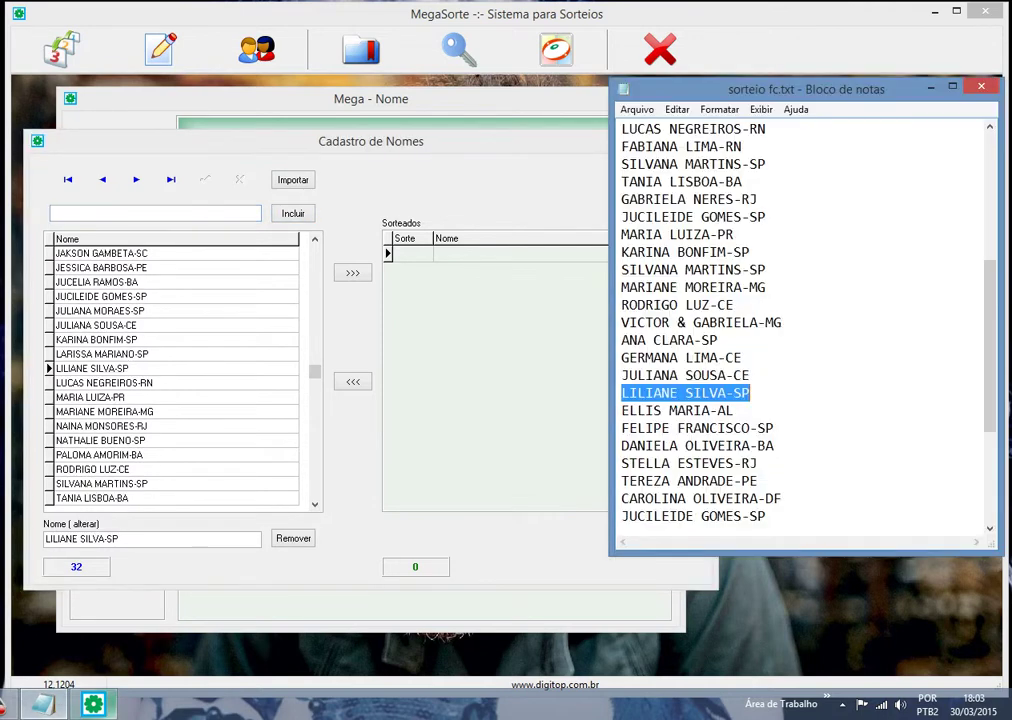
pyautogui.press('Down')
pyautogui.press('End')
pyautogui.hotkey('shift', 'Left')
pyautogui.hotkey('shift', 'Left')
pyautogui.hotkey('shift', 'Left')
pyautogui.hotkey('shift', 'Left')
pyautogui.hotkey('shift', 'Left')
pyautogui.hotkey('shift', 'Left')
pyautogui.hotkey('shift', 'Left')
pyautogui.hotkey('shift', 'Left')
pyautogui.hotkey('shift', 'Left')
pyautogui.hotkey('shift', 'Left')
pyautogui.hotkey('shift', 'Left')
pyautogui.hotkey('shift', 'Left')
pyautogui.hotkey('shift', 'Left')
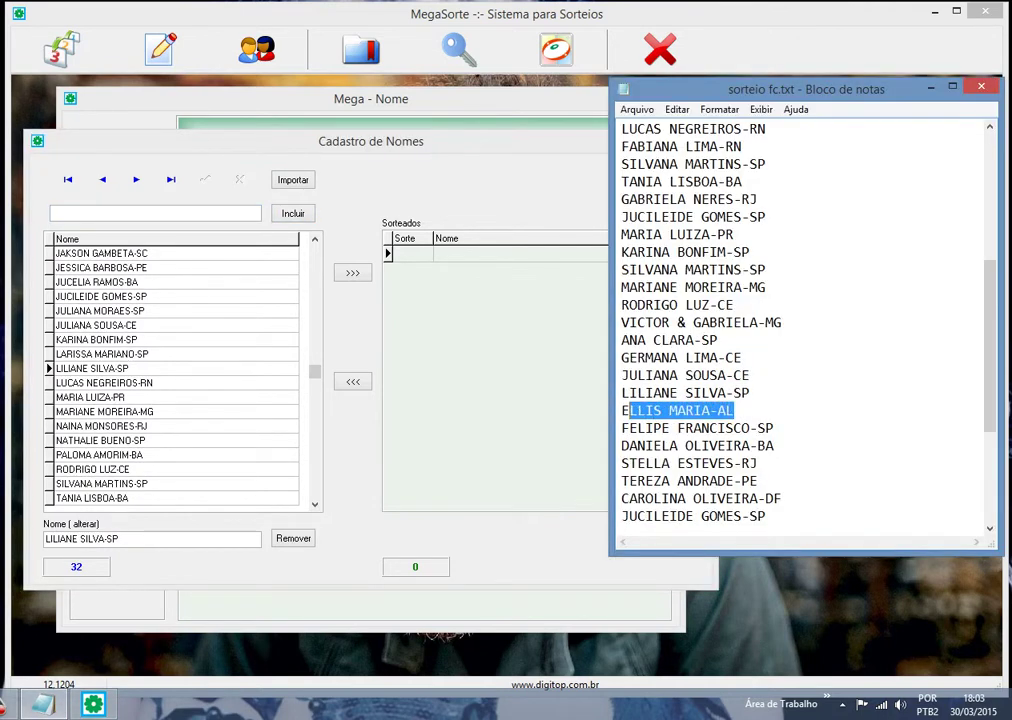
pyautogui.hotkey('ctrl', 'c')
pyautogui.hotkey('alt', 'Tab')
pyautogui.hotkey('ctrl', 'v')
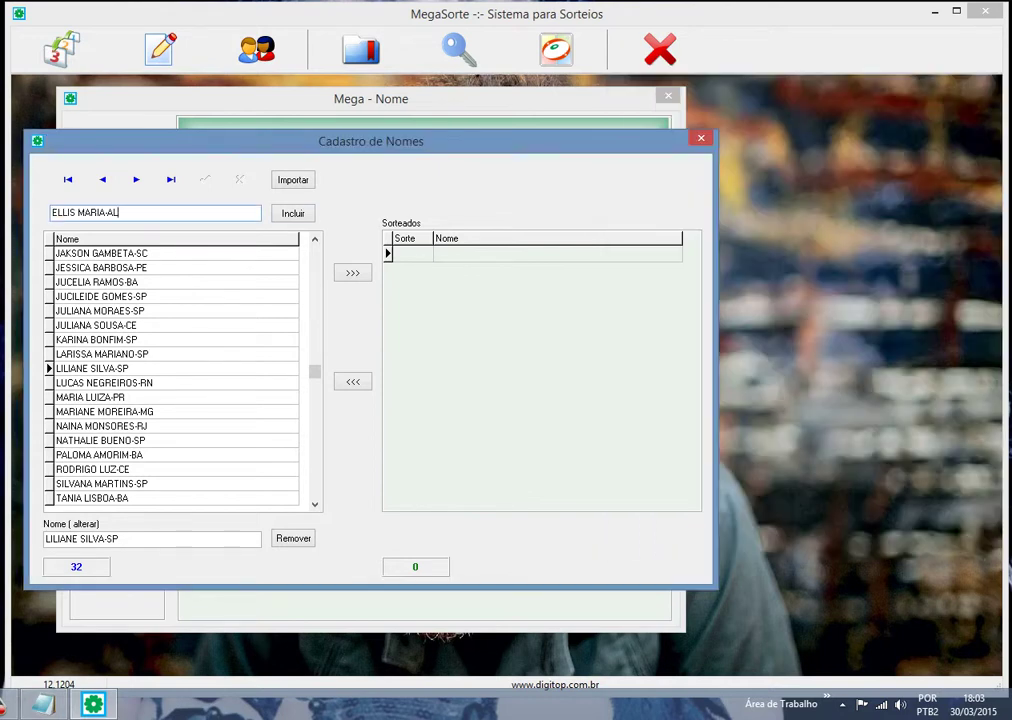
pyautogui.press('Return')
# - Copy the thirty-fifth line's participant entry from sorteio fc.txt in Notepad and add it to MegaSorte's Cadastro de Nomes list
pyautogui.hotkey('alt', 'Tab')
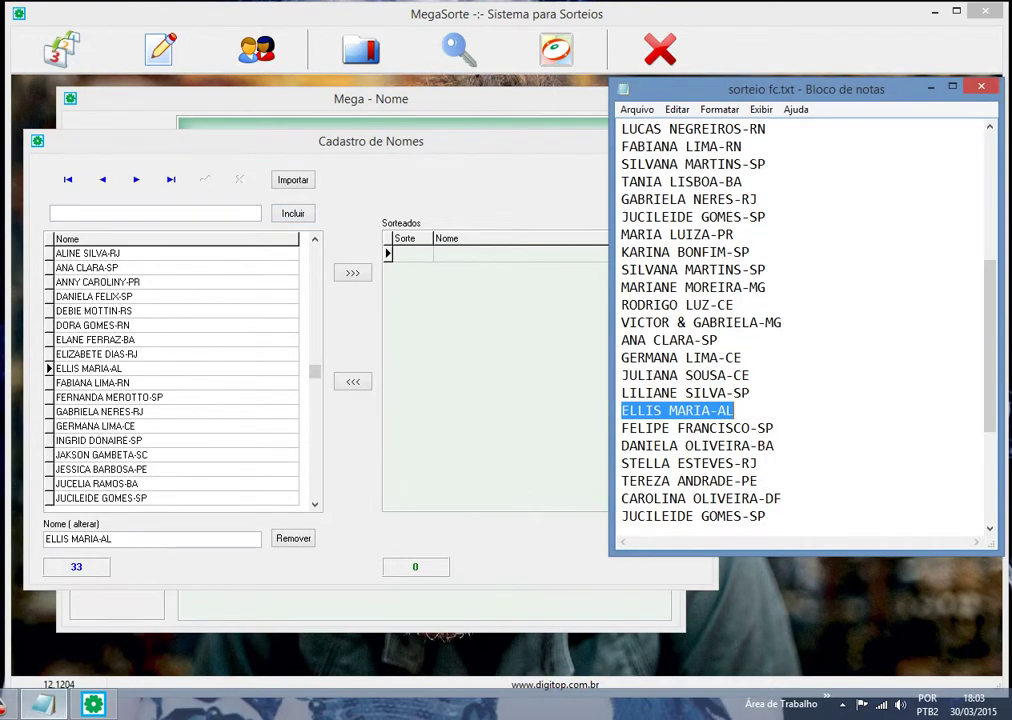
pyautogui.moveTo(726, 428); pyautogui.dragTo(646, 428)
pyautogui.click(646, 428)
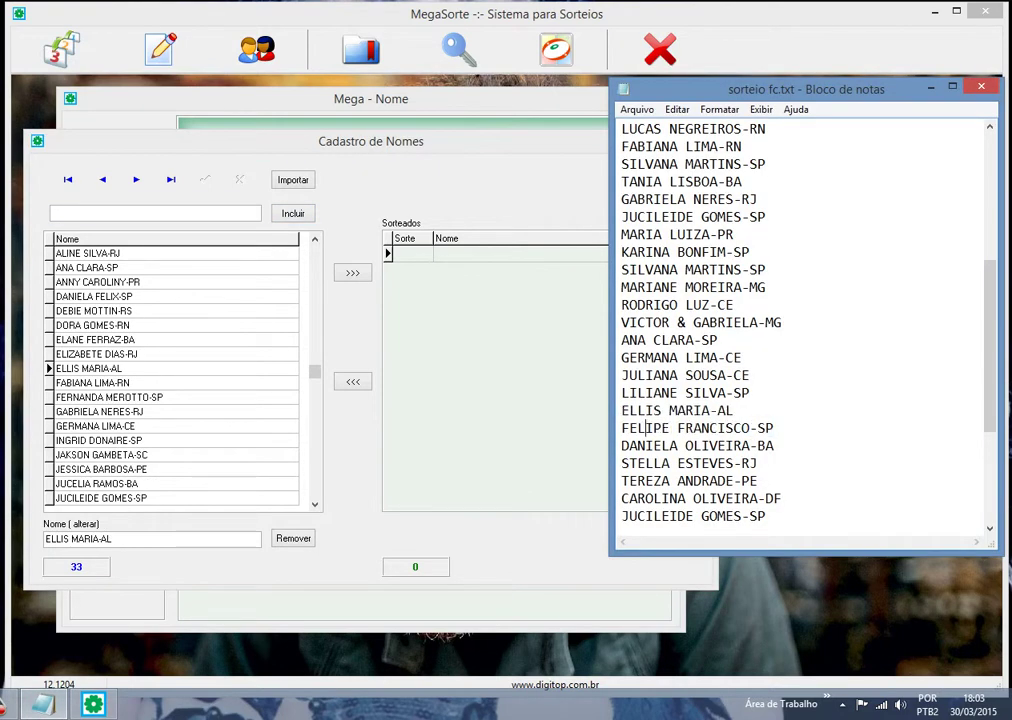
pyautogui.hotkey('shift', 'Right')
pyautogui.hotkey('shift', 'Right')
pyautogui.hotkey('shift', 'Right')
pyautogui.hotkey('shift', 'Right')
pyautogui.hotkey('shift', 'Right')
pyautogui.hotkey('shift', 'Right')
pyautogui.hotkey('shift', 'Right')
pyautogui.hotkey('shift', 'Right')
pyautogui.hotkey('shift', 'Right')
pyautogui.hotkey('shift', 'Right')
pyautogui.hotkey('shift', 'Right')
pyautogui.hotkey('shift', 'Right')
pyautogui.hotkey('shift', 'Right')
pyautogui.hotkey('shift', 'Right')
pyautogui.hotkey('shift', 'Right')
pyautogui.hotkey('shift', 'Right')
pyautogui.hotkey('shift', 'Right')
pyautogui.hotkey('shift', 'Right')
pyautogui.hotkey('shift', 'Right')
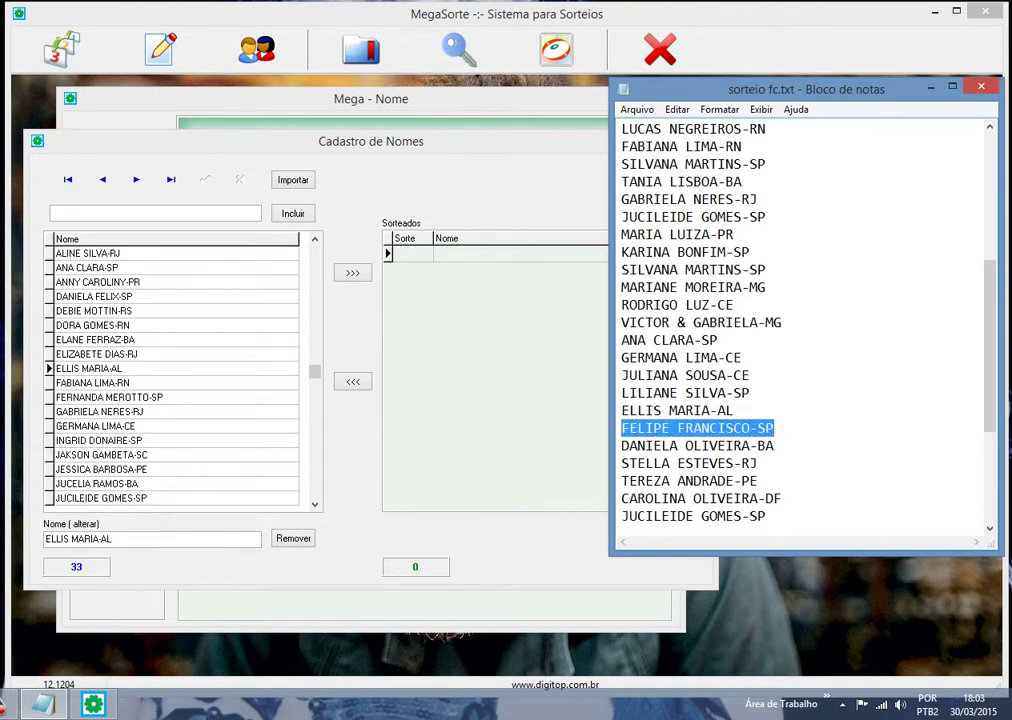
pyautogui.hotkey('ctrl', 'c')
pyautogui.hotkey('alt', 'Tab')
pyautogui.hotkey('ctrl', 'v')
pyautogui.press('Return')
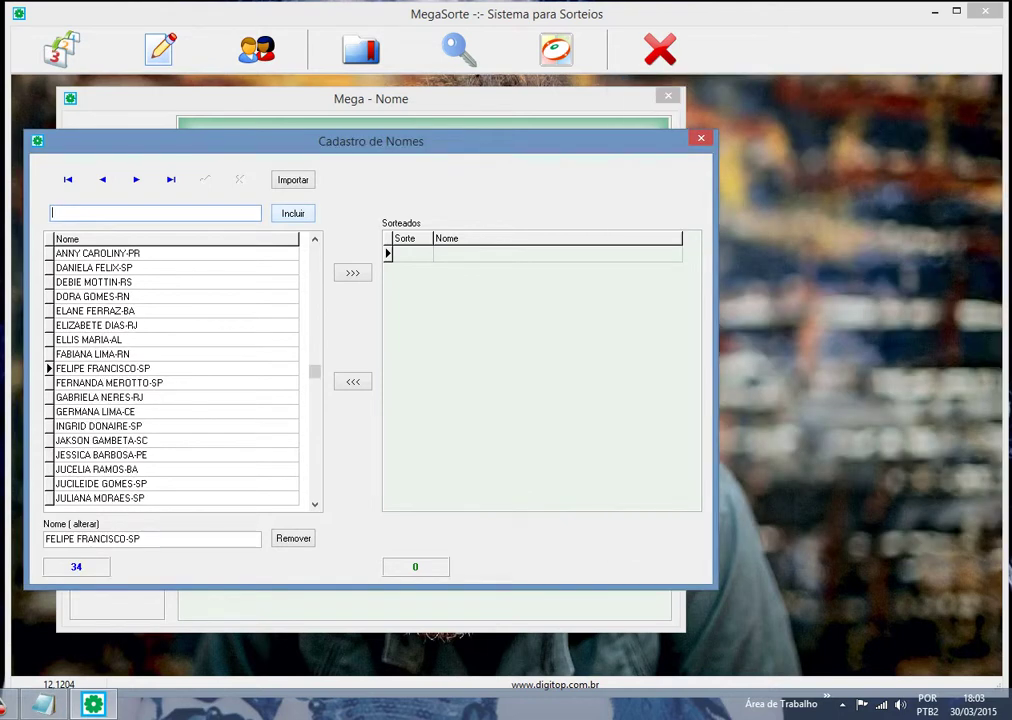
# - Copy the thirty-sixth line's participant entry from sorteio fc.txt in Notepad and add it to MegaSorte's Cadastro de Nomes list
pyautogui.hotkey('alt', 'Tab')
pyautogui.press('Down')
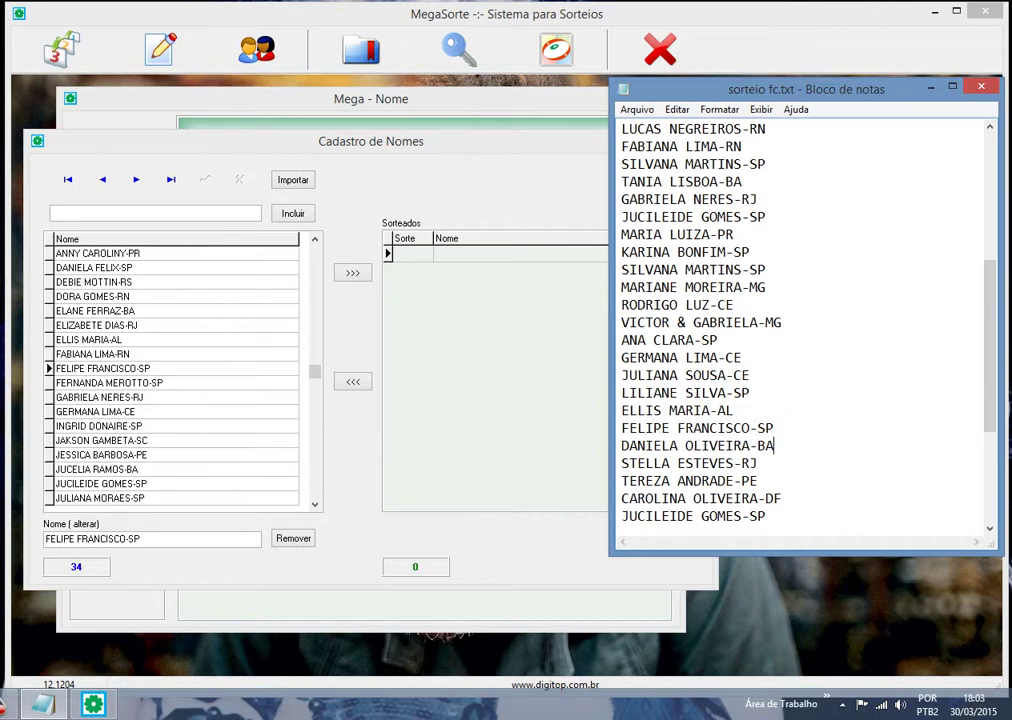
pyautogui.hotkey('shift', 'Left')
pyautogui.hotkey('shift', 'Left')
pyautogui.hotkey('shift', 'Left')
pyautogui.hotkey('shift', 'Left')
pyautogui.hotkey('shift', 'Left')
pyautogui.hotkey('shift', 'Left')
pyautogui.hotkey('shift', 'Left')
pyautogui.hotkey('shift', 'Left')
pyautogui.hotkey('shift', 'Left')
pyautogui.hotkey('shift', 'Left')
pyautogui.hotkey('shift', 'Left')
pyautogui.hotkey('shift', 'Left')
pyautogui.hotkey('shift', 'Left')
pyautogui.hotkey('shift', 'Left')
pyautogui.hotkey('shift', 'Left')
pyautogui.hotkey('shift', 'Left')
pyautogui.hotkey('shift', 'Left')
pyautogui.hotkey('shift', 'Left')
pyautogui.hotkey('shift', 'Left')
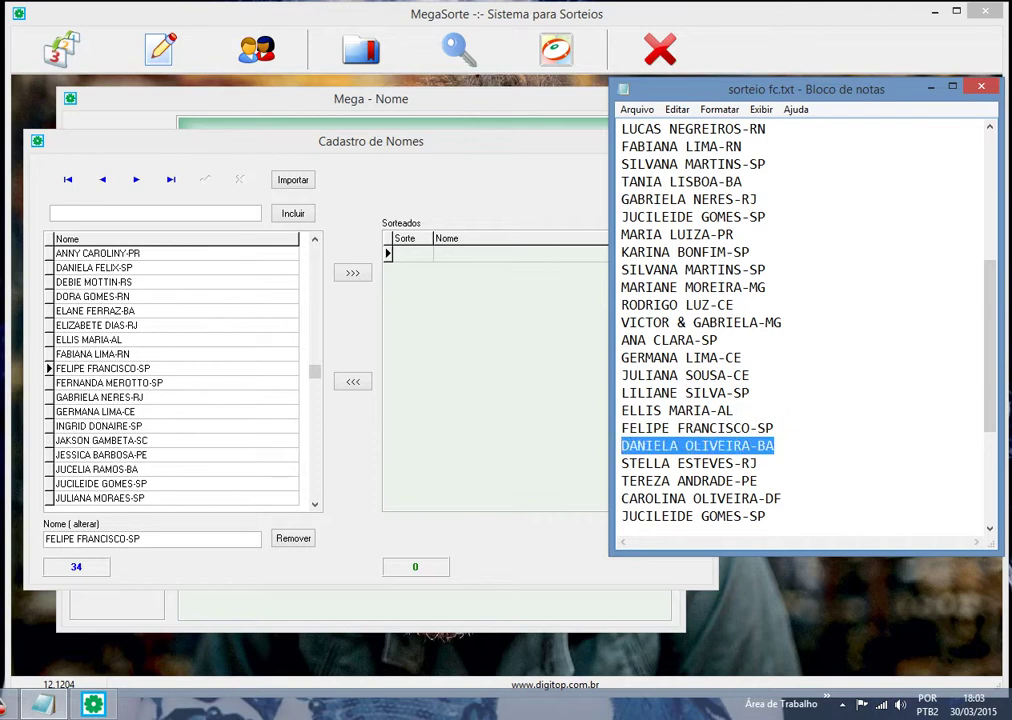
pyautogui.hotkey('ctrl', 'c')
pyautogui.hotkey('alt', 'Tab')
pyautogui.hotkey('ctrl', 'v')
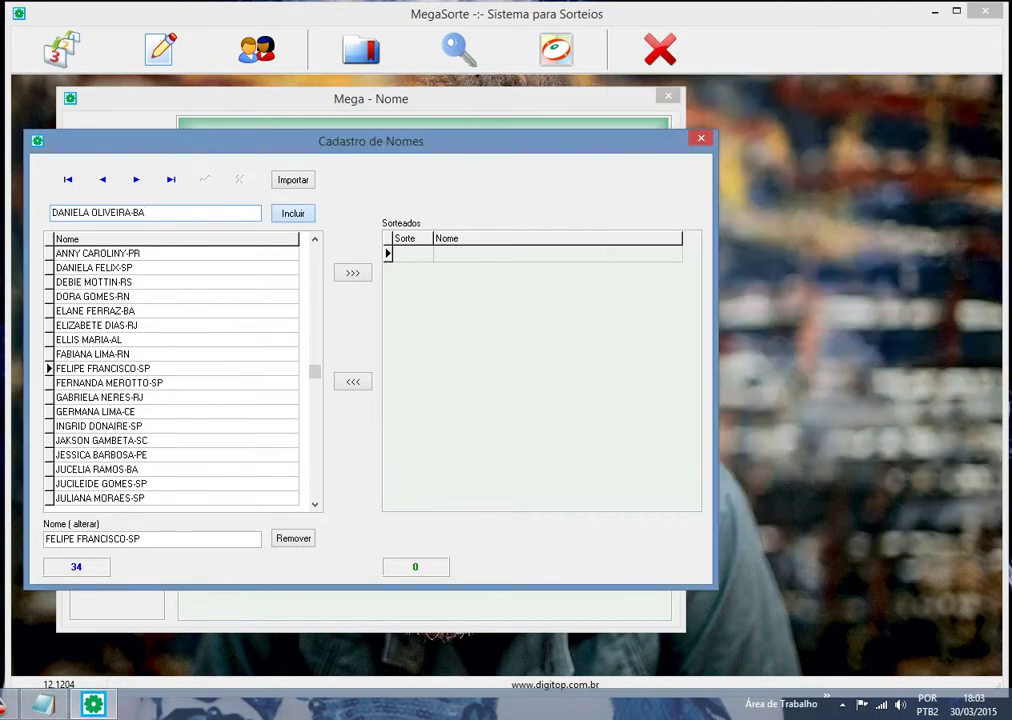
pyautogui.press('Return')
# - Copy the thirty-seventh line's participant entry from sorteio fc.txt in Notepad and add it to MegaSorte's Cadastro de Nomes list
pyautogui.hotkey('alt', 'Tab')
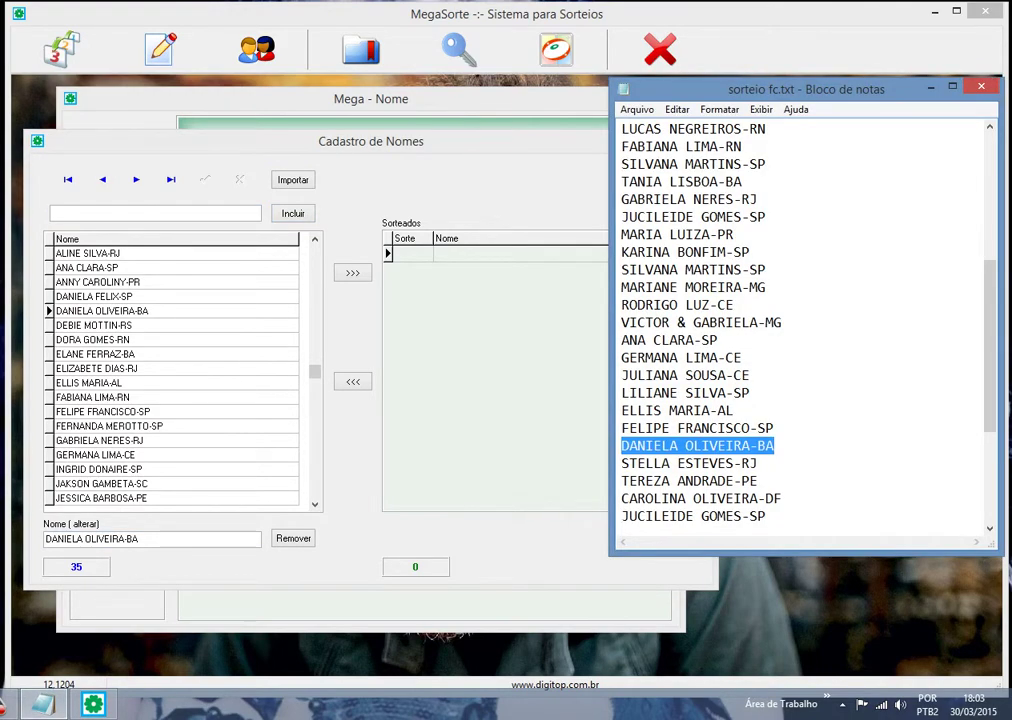
pyautogui.press('Down')
pyautogui.hotkey('shift', 'Left')
pyautogui.hotkey('shift', 'Left')
pyautogui.hotkey('shift', 'Left')
pyautogui.hotkey('shift', 'Left')
pyautogui.hotkey('shift', 'Left')
pyautogui.hotkey('shift', 'Left')
pyautogui.hotkey('shift', 'Left')
pyautogui.hotkey('shift', 'Left')
pyautogui.hotkey('shift', 'Left')
pyautogui.hotkey('shift', 'Left')
pyautogui.hotkey('shift', 'Left')
pyautogui.hotkey('shift', 'Left')
pyautogui.hotkey('shift', 'Left')
pyautogui.hotkey('shift', 'Left')
pyautogui.hotkey('shift', 'Left')
pyautogui.hotkey('shift', 'Left')
pyautogui.hotkey('shift', 'Left')
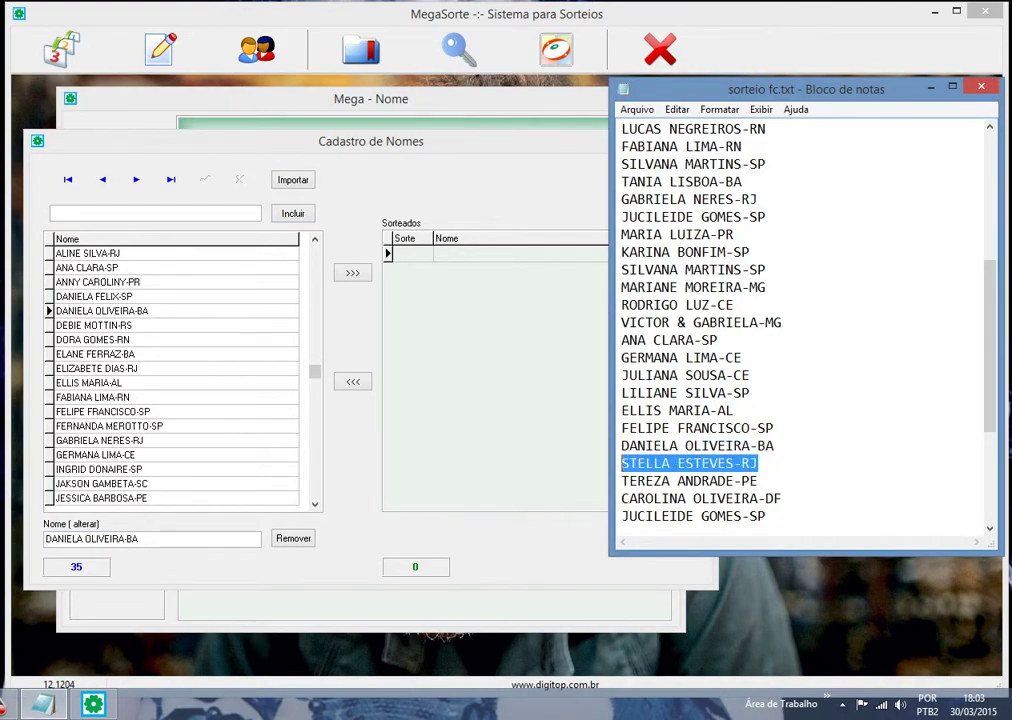
pyautogui.hotkey('ctrl', 'c')
pyautogui.hotkey('alt', 'Tab')
pyautogui.hotkey('ctrl', 'v')
pyautogui.press('Return')
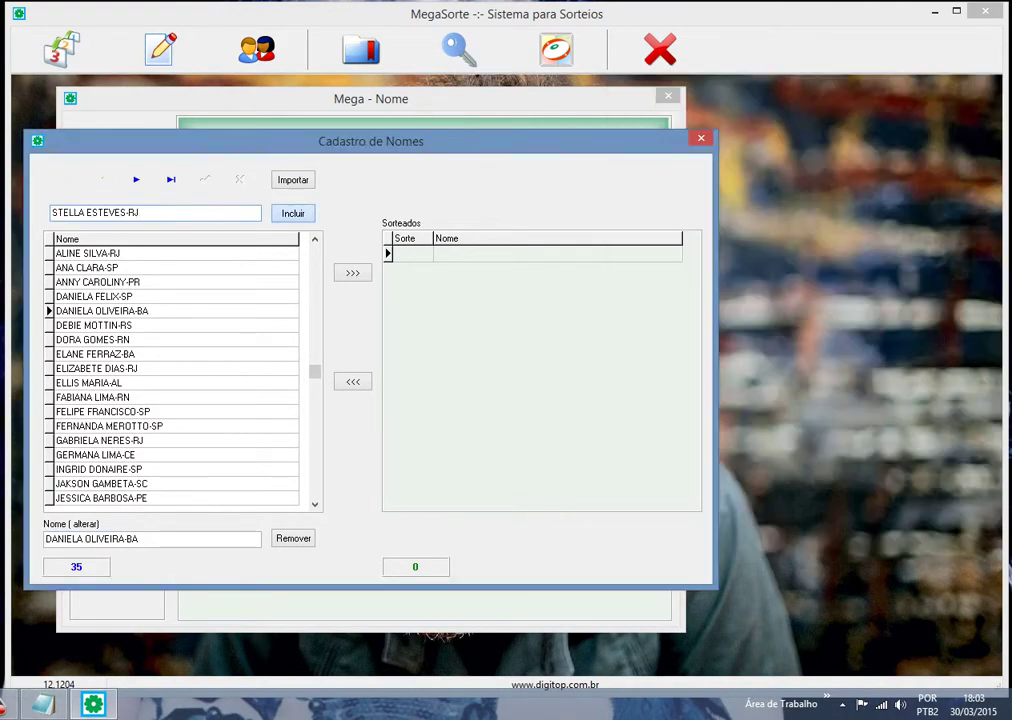
# - Copy the thirty-eighth line's participant entry from sorteio fc.txt in Notepad and add it to MegaSorte's Cadastro de Nomes list
pyautogui.hotkey('alt', 'Tab')
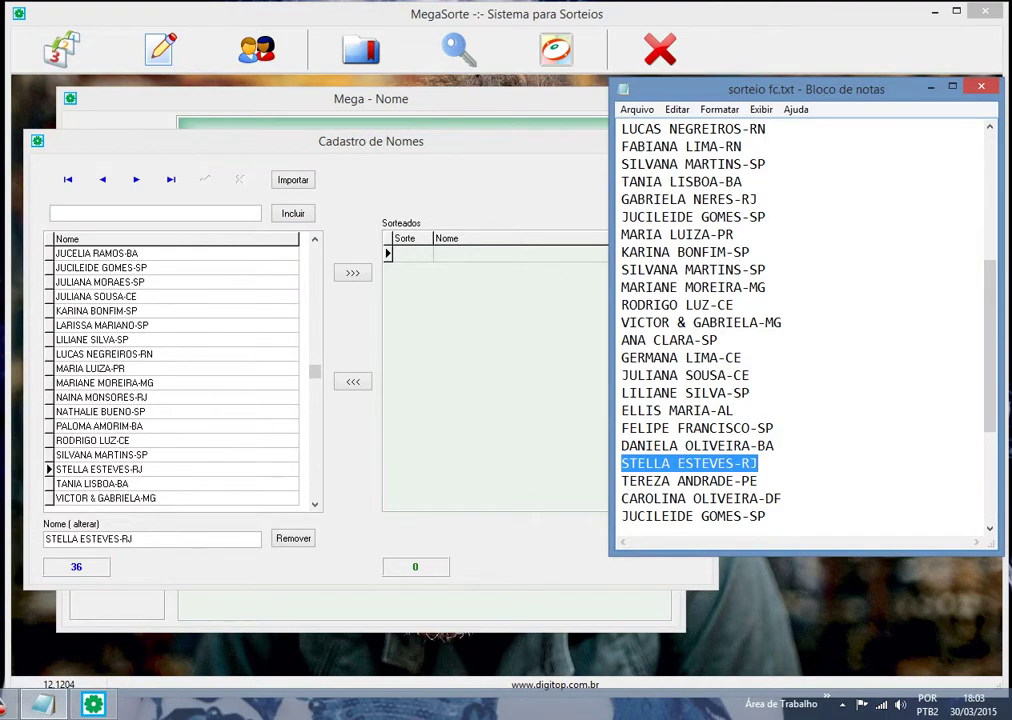
pyautogui.press('Down')
pyautogui.press('End')
pyautogui.hotkey('shift', 'Left')
pyautogui.hotkey('shift', 'Left')
pyautogui.hotkey('shift', 'Left')
pyautogui.hotkey('shift', 'Left')
pyautogui.hotkey('shift', 'Left')
pyautogui.hotkey('shift', 'Left')
pyautogui.hotkey('shift', 'Left')
pyautogui.hotkey('shift', 'Left')
pyautogui.hotkey('shift', 'Left')
pyautogui.hotkey('shift', 'Left')
pyautogui.hotkey('shift', 'Left')
pyautogui.hotkey('shift', 'Left')
pyautogui.hotkey('shift', 'Left')
pyautogui.hotkey('shift', 'Left')
pyautogui.hotkey('shift', 'Left')
pyautogui.hotkey('shift', 'Left')
pyautogui.hotkey('shift', 'Left')
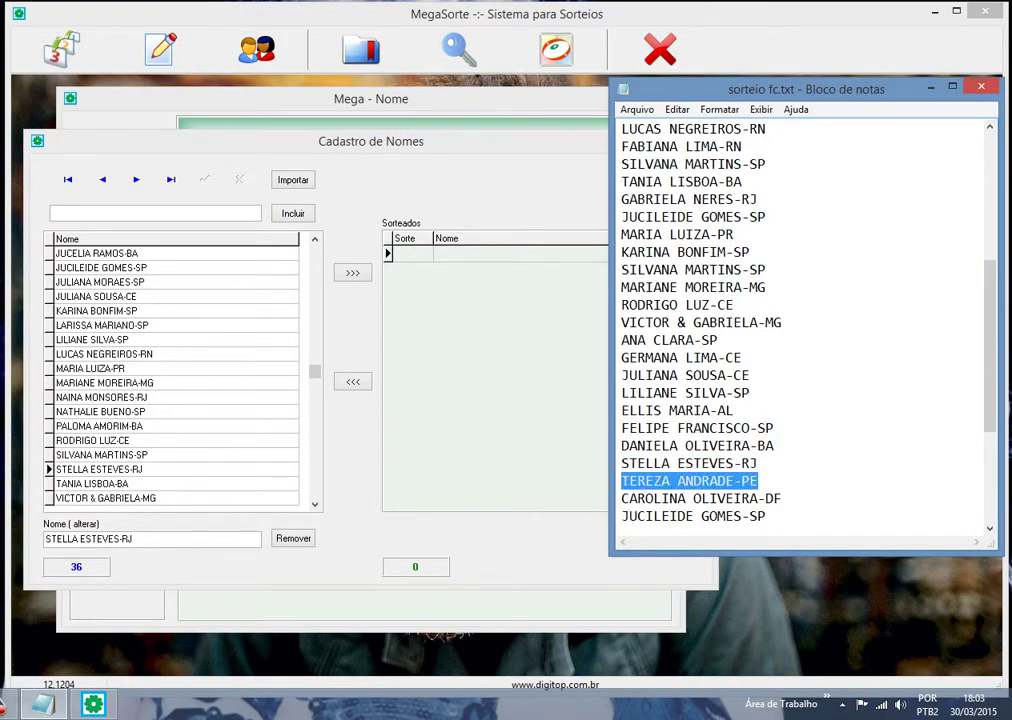
pyautogui.hotkey('ctrl', 'c')
pyautogui.hotkey('alt', 'Tab')
pyautogui.hotkey('ctrl', 'v')
pyautogui.press('Return')
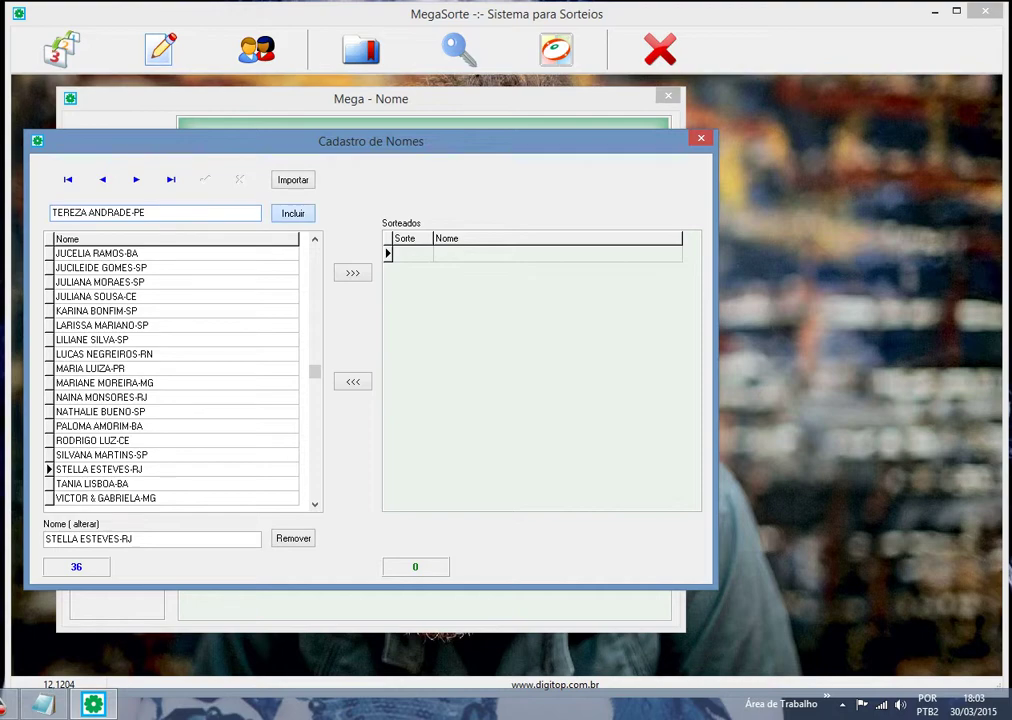
# - Copy the thirty-ninth line's participant entry from sorteio fc.txt in Notepad and add it to MegaSorte's Cadastro de Nomes list
pyautogui.hotkey('alt', 'Tab')
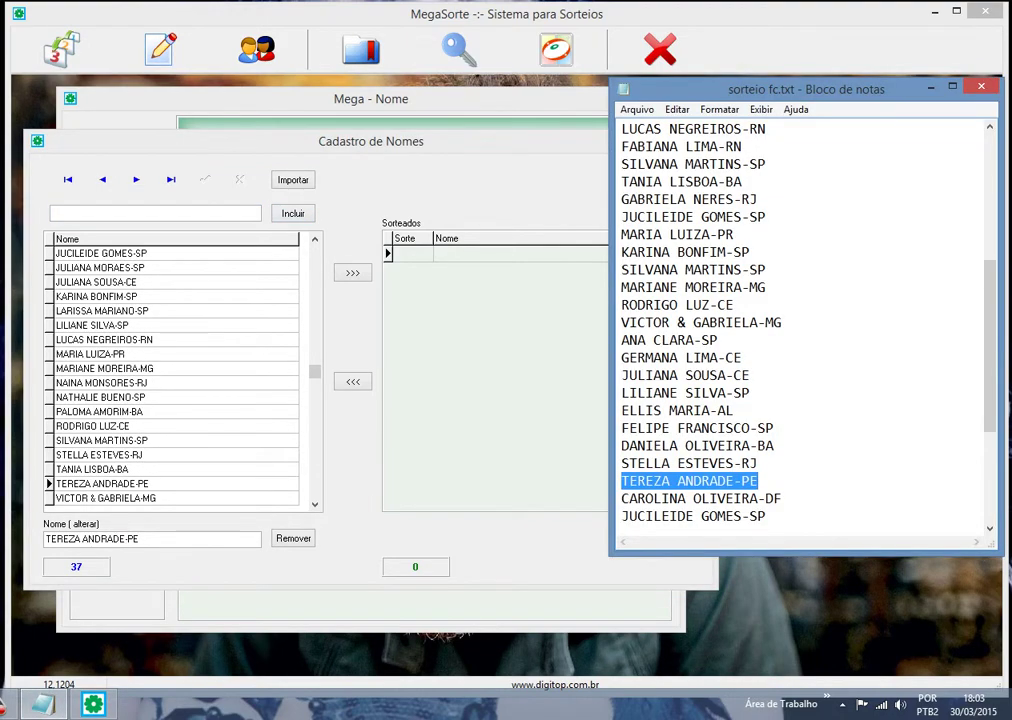
pyautogui.press('Down')
pyautogui.press('End')
pyautogui.hotkey('shift', 'Left')
pyautogui.hotkey('shift', 'Left')
pyautogui.hotkey('shift', 'Left')
pyautogui.hotkey('shift', 'Left')
pyautogui.hotkey('shift', 'Left')
pyautogui.hotkey('shift', 'Left')
pyautogui.hotkey('shift', 'Left')
pyautogui.hotkey('shift', 'Left')
pyautogui.hotkey('shift', 'Left')
pyautogui.hotkey('shift', 'Left')
pyautogui.hotkey('shift', 'Left')
pyautogui.hotkey('shift', 'Left')
pyautogui.hotkey('shift', 'Left')
pyautogui.hotkey('shift', 'Left')
pyautogui.hotkey('shift', 'Left')
pyautogui.hotkey('shift', 'Left')
pyautogui.hotkey('shift', 'Left')
pyautogui.hotkey('shift', 'Left')
pyautogui.hotkey('shift', 'Left')
pyautogui.hotkey('shift', 'Left')
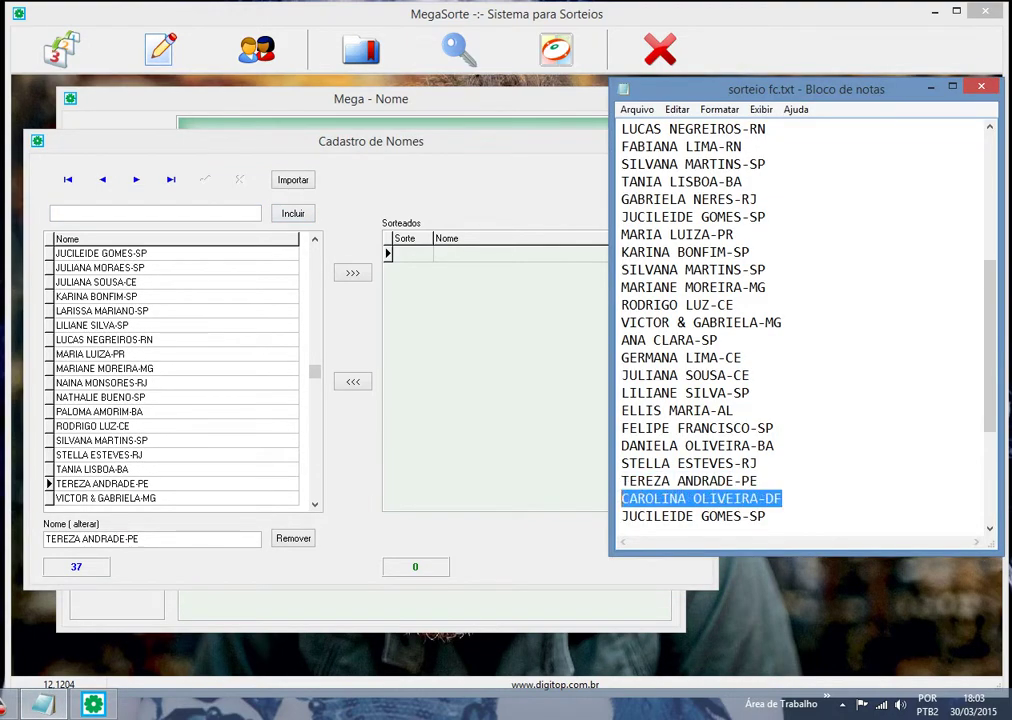
pyautogui.hotkey('ctrl', 'c')
pyautogui.hotkey('alt', 'Tab')
pyautogui.hotkey('ctrl', 'v')
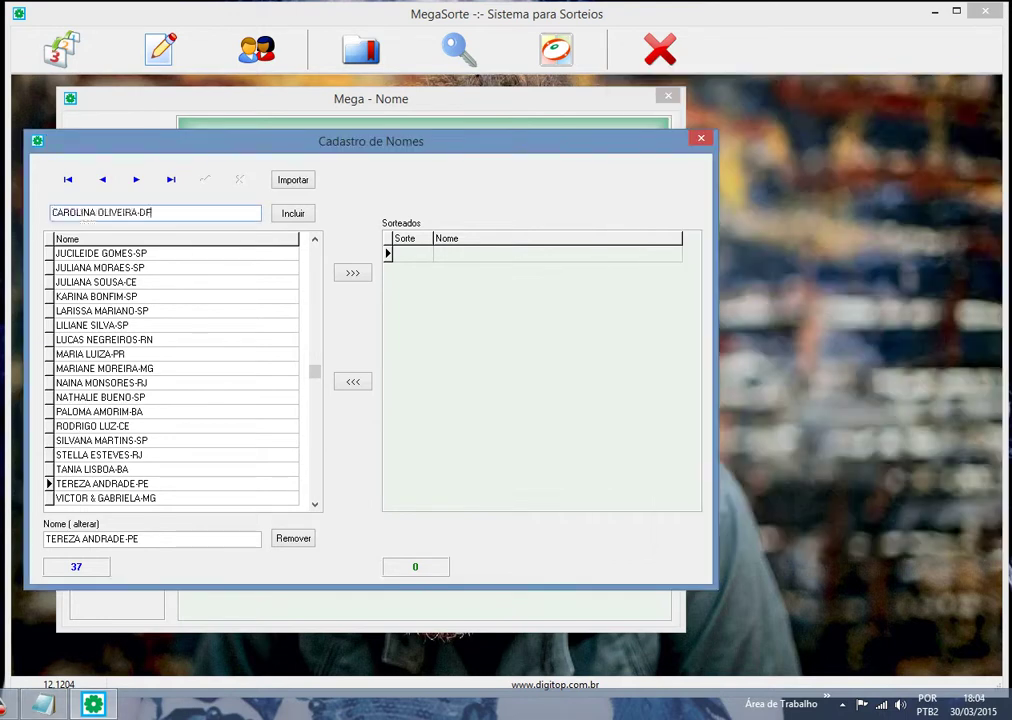
pyautogui.press('Return')
# - Copy the fortieth line's participant entry from sorteio fc.txt in Notepad and try to add it to MegaSorte's Cadastro de Nomes list
pyautogui.hotkey('alt', 'Tab')
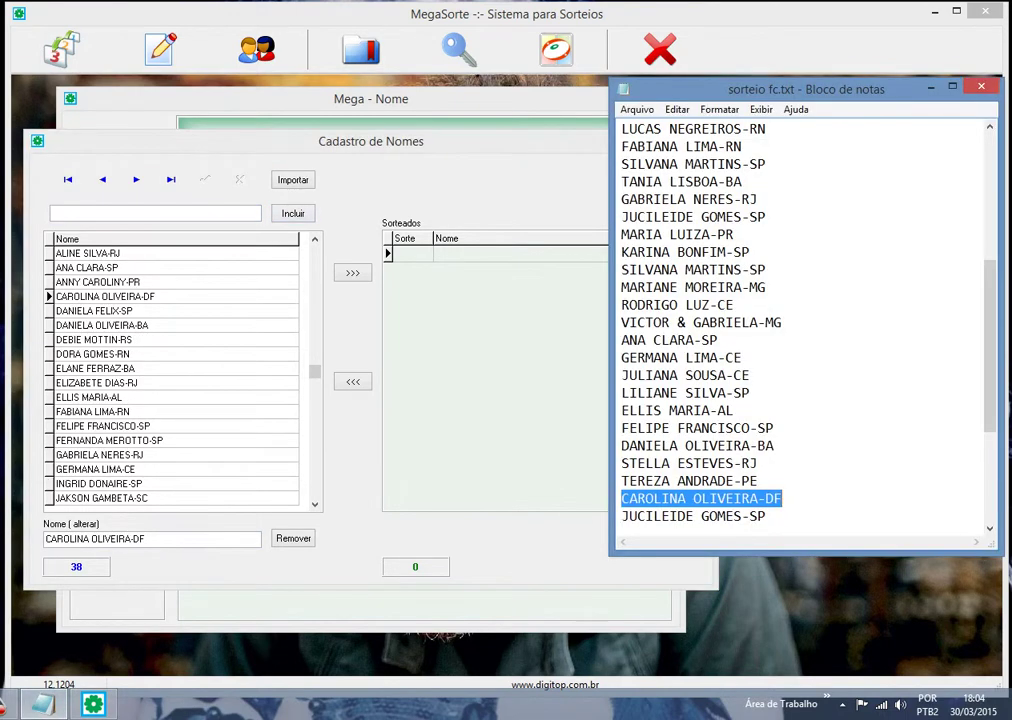
pyautogui.press('Down')
pyautogui.press('End')
pyautogui.hotkey('shift', 'Left')
pyautogui.hotkey('shift', 'Left')
pyautogui.hotkey('shift', 'Left')
pyautogui.hotkey('shift', 'Left')
pyautogui.hotkey('shift', 'Left')
pyautogui.hotkey('shift', 'Left')
pyautogui.hotkey('shift', 'Left')
pyautogui.hotkey('shift', 'Left')
pyautogui.hotkey('shift', 'Left')
pyautogui.hotkey('shift', 'Left')
pyautogui.hotkey('shift', 'Left')
pyautogui.hotkey('shift', 'Left')
pyautogui.hotkey('shift', 'Left')
pyautogui.hotkey('shift', 'Left')
pyautogui.hotkey('shift', 'Left')
pyautogui.hotkey('shift', 'Left')
pyautogui.hotkey('shift', 'Left')
pyautogui.hotkey('shift', 'Left')
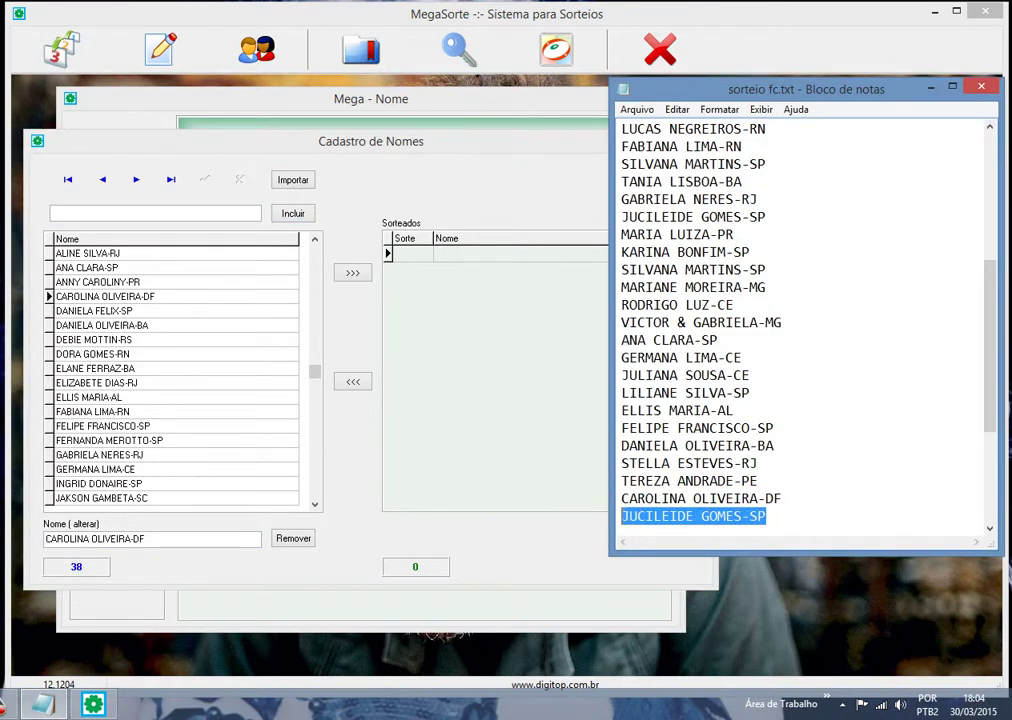
pyautogui.hotkey('ctrl', 'c')
pyautogui.hotkey('alt', 'Tab')
pyautogui.hotkey('ctrl', 'v')
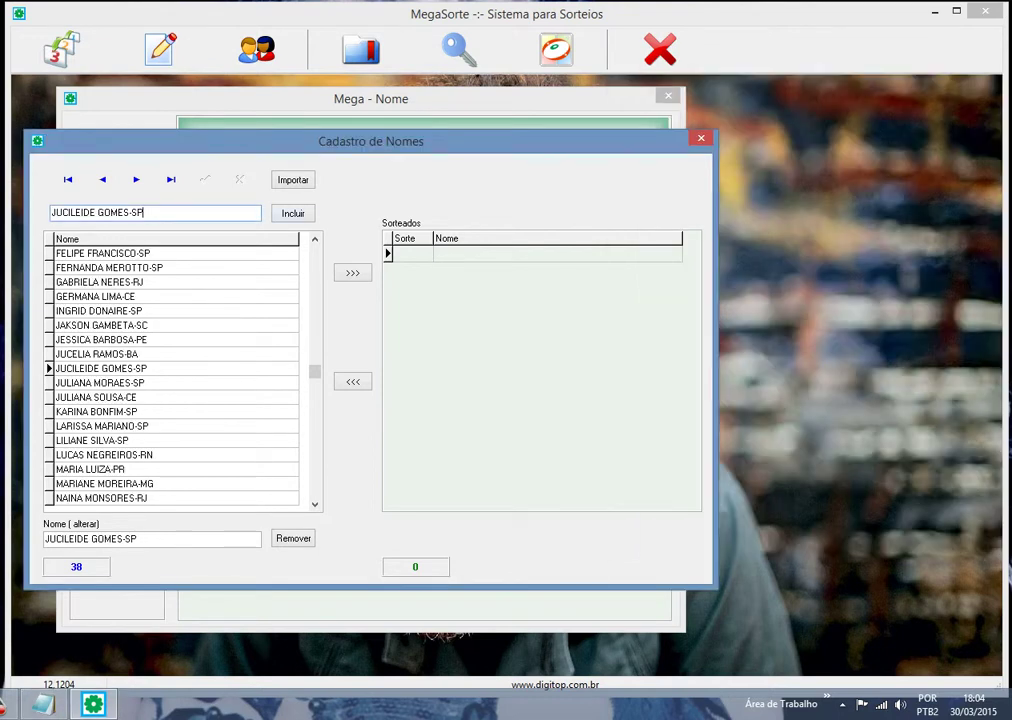
pyautogui.press('Return')
pyautogui.press('Return')
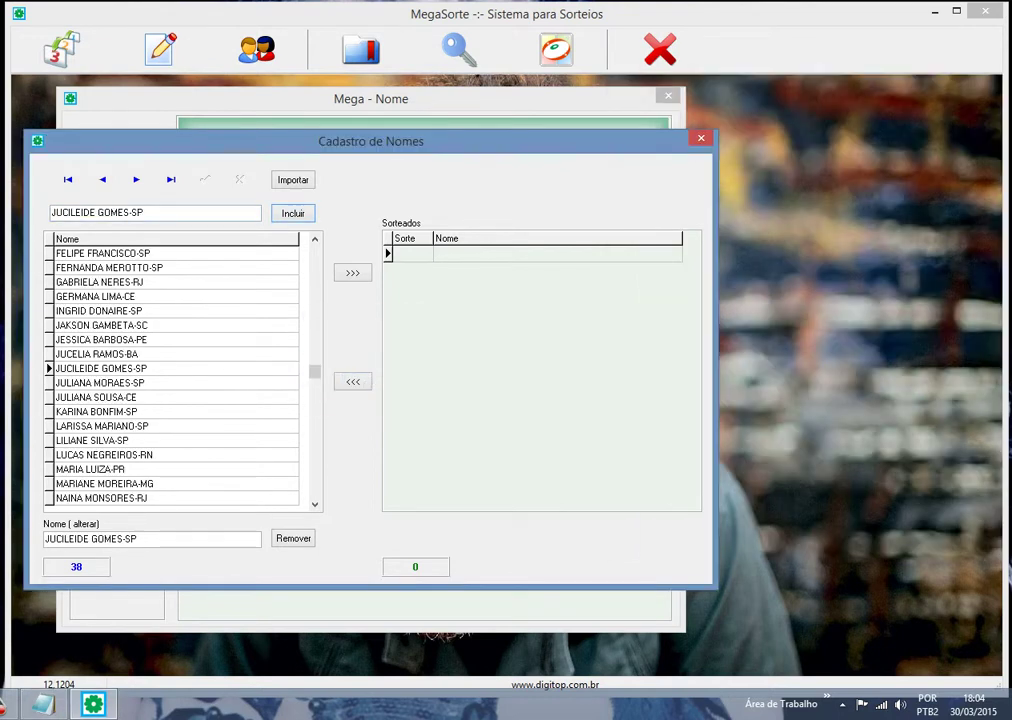
# - Clear the duplicate participant's entry from the new-name field in Cadastro de Nomes
pyautogui.hotkey('shift', 'Left')
pyautogui.hotkey('shift', 'Left')
pyautogui.hotkey('shift', 'Left')
pyautogui.hotkey('shift', 'Left')
pyautogui.hotkey('shift', 'Left')
pyautogui.hotkey('shift', 'Left')
pyautogui.hotkey('shift', 'Left')
pyautogui.hotkey('shift', 'Left')
pyautogui.hotkey('shift', 'Left')
pyautogui.hotkey('shift', 'Left')
pyautogui.hotkey('shift', 'Left')
pyautogui.hotkey('shift', 'Left')
pyautogui.hotkey('shift', 'Left')
pyautogui.hotkey('shift', 'Left')
pyautogui.hotkey('shift', 'Left')
pyautogui.hotkey('shift', 'Left')
pyautogui.hotkey('shift', 'Left')
pyautogui.hotkey('shift', 'Left')
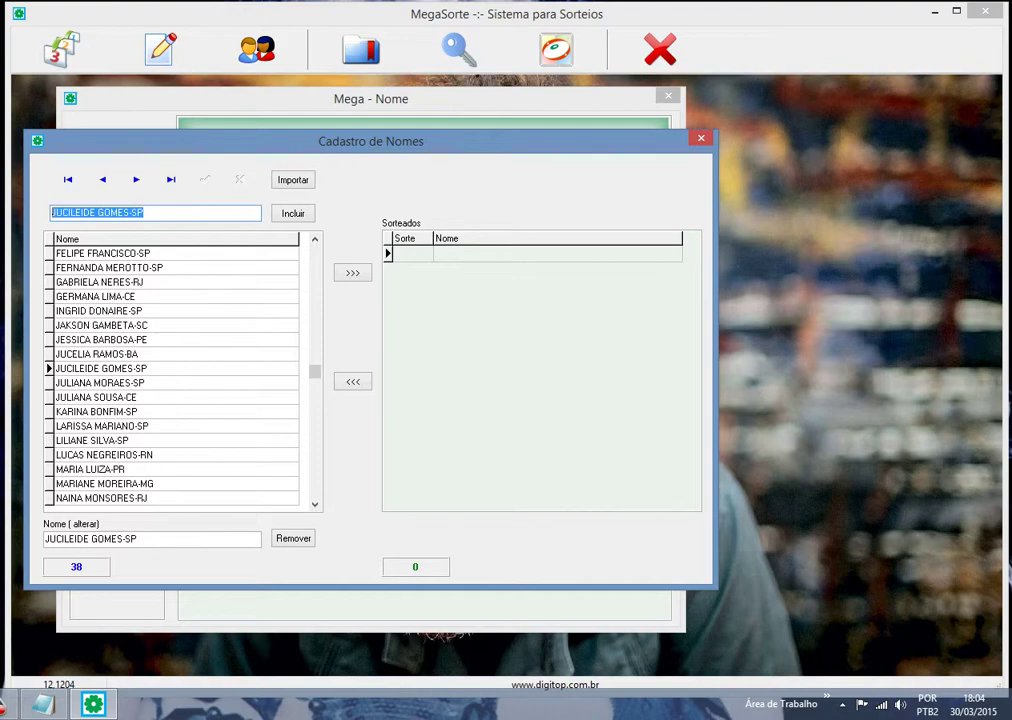
pyautogui.press('BackSpace')
# - Copy the forty-first line's participant entry from sorteio fc.txt in Notepad and add it to MegaSorte's Cadastro de Nomes list
pyautogui.hotkey('alt', 'Tab')
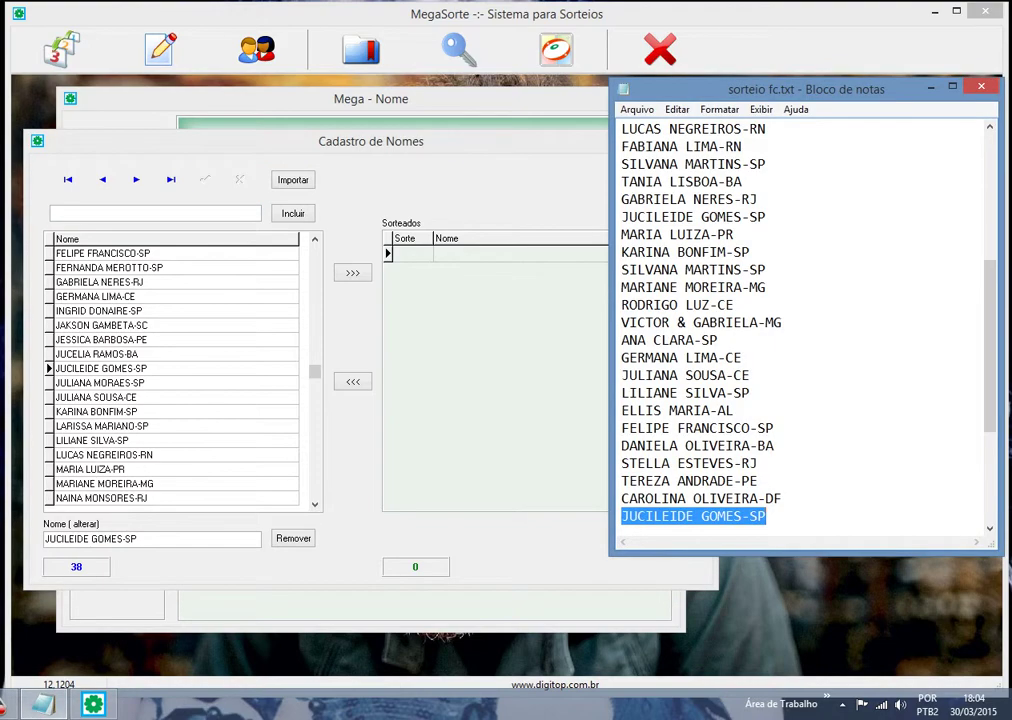
pyautogui.scroll(-3, 800, 320)
pyautogui.scroll(-2, 800, 330)
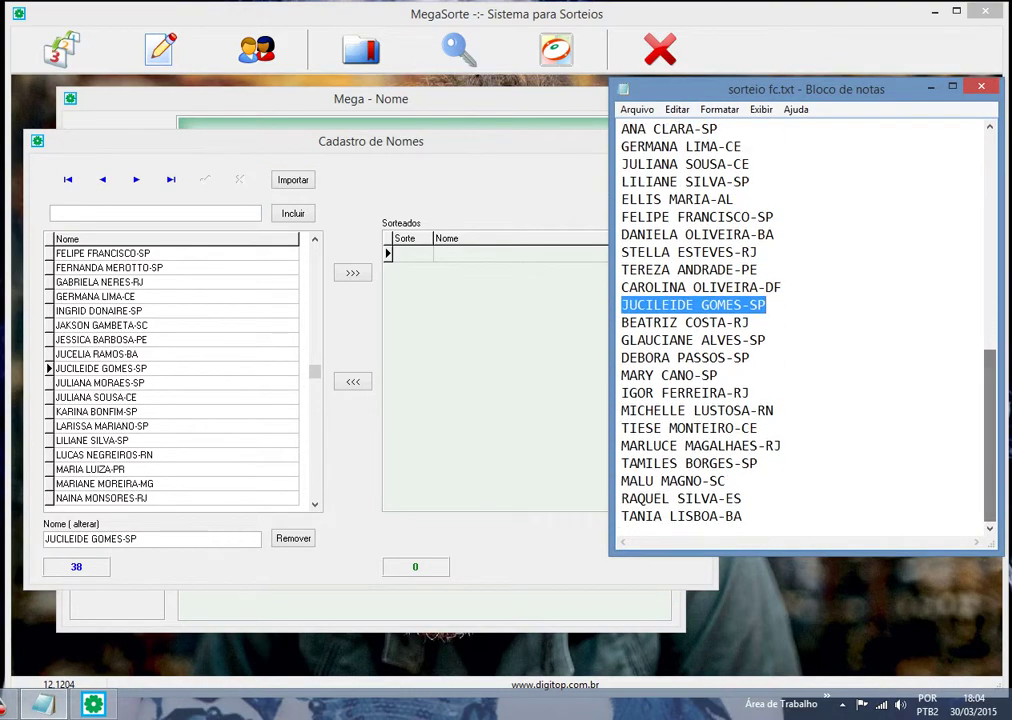
pyautogui.press('Down')
pyautogui.hotkey('shift', 'Home')
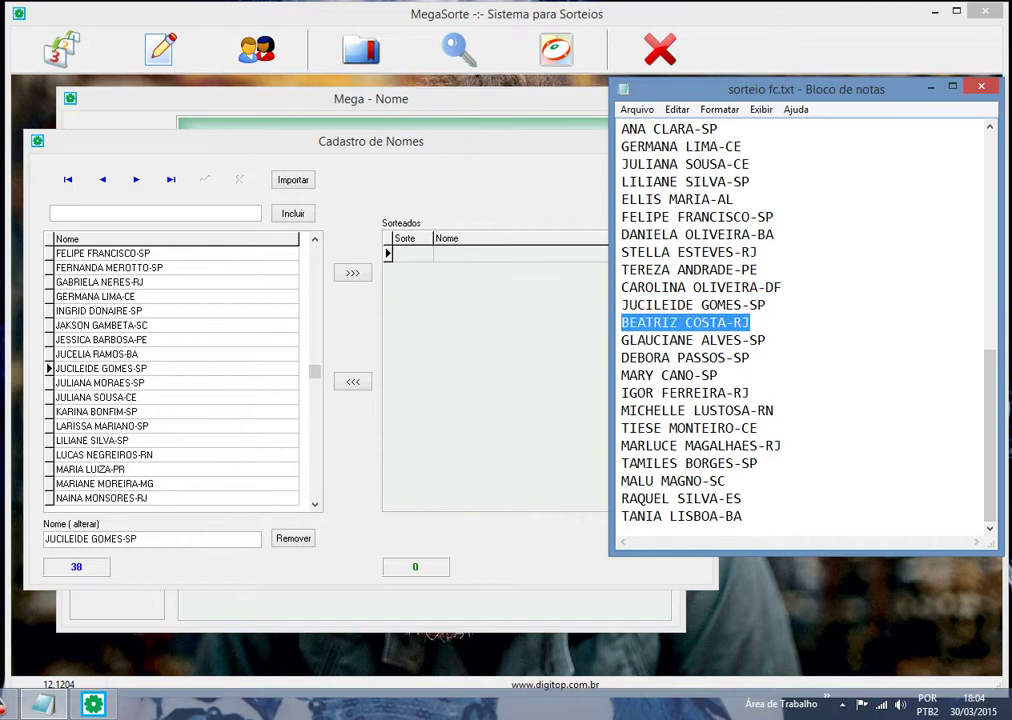
pyautogui.hotkey('ctrl', 'c')
pyautogui.hotkey('alt', 'Tab')
pyautogui.hotkey('ctrl', 'v')
pyautogui.press('Tab')
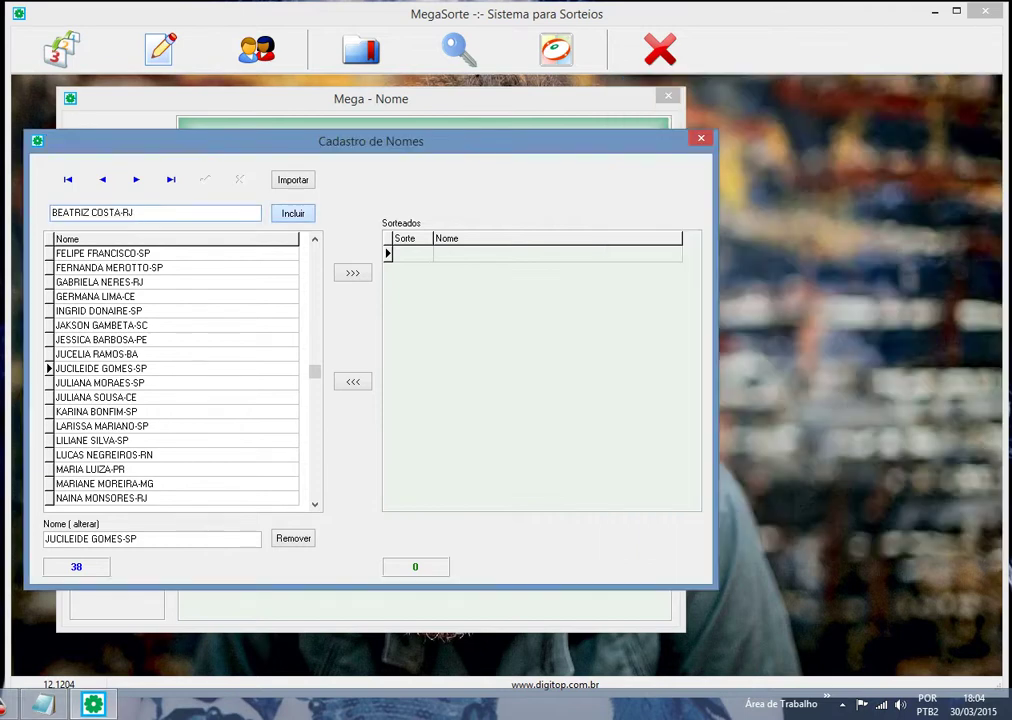
pyautogui.press('Return')
# - Copy the forty-second line's participant entry from sorteio fc.txt in Notepad and add it to MegaSorte's Cadastro de Nomes list
pyautogui.hotkey('alt', 'Tab')
pyautogui.press('Down')
pyautogui.press('End')
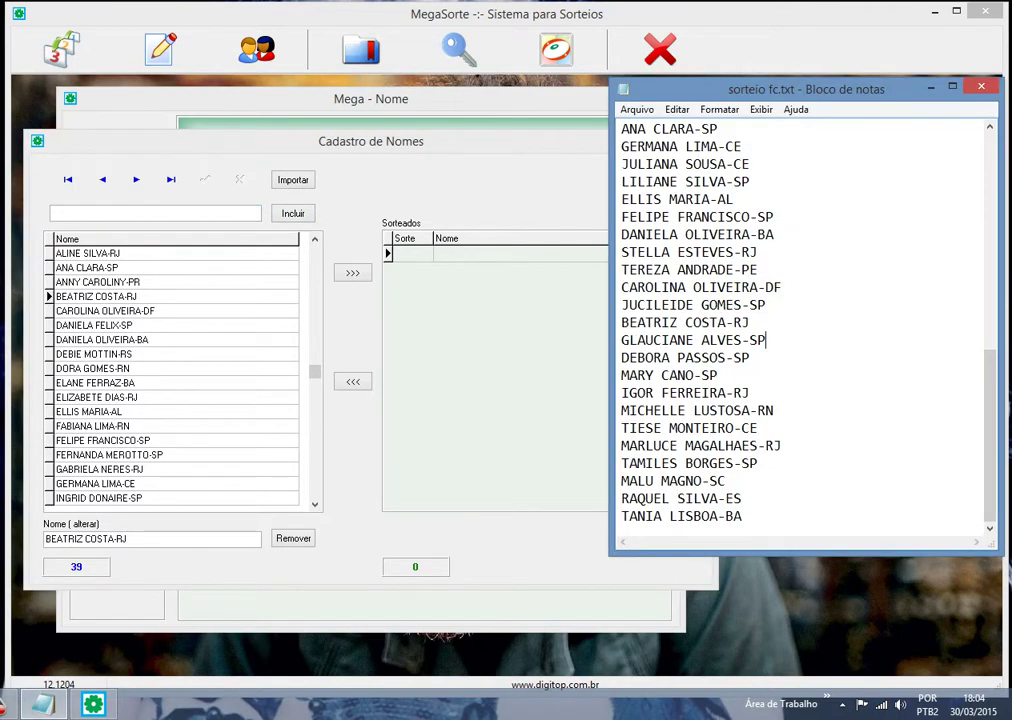
pyautogui.hotkey('shift', 'Left')
pyautogui.hotkey('shift', 'Left')
pyautogui.hotkey('shift', 'Left')
pyautogui.hotkey('shift', 'Left')
pyautogui.hotkey('shift', 'Left')
pyautogui.hotkey('shift', 'Left')
pyautogui.hotkey('shift', 'Left')
pyautogui.hotkey('shift', 'Left')
pyautogui.hotkey('shift', 'Left')
pyautogui.hotkey('shift', 'Left')
pyautogui.hotkey('shift', 'Left')
pyautogui.hotkey('shift', 'Left')
pyautogui.hotkey('shift', 'Left')
pyautogui.hotkey('shift', 'Left')
pyautogui.hotkey('shift', 'Left')
pyautogui.hotkey('shift', 'Left')
pyautogui.hotkey('shift', 'Left')
pyautogui.hotkey('shift', 'Left')
pyautogui.hotkey('ctrl', 'c')
pyautogui.hotkey('alt', 'Tab')
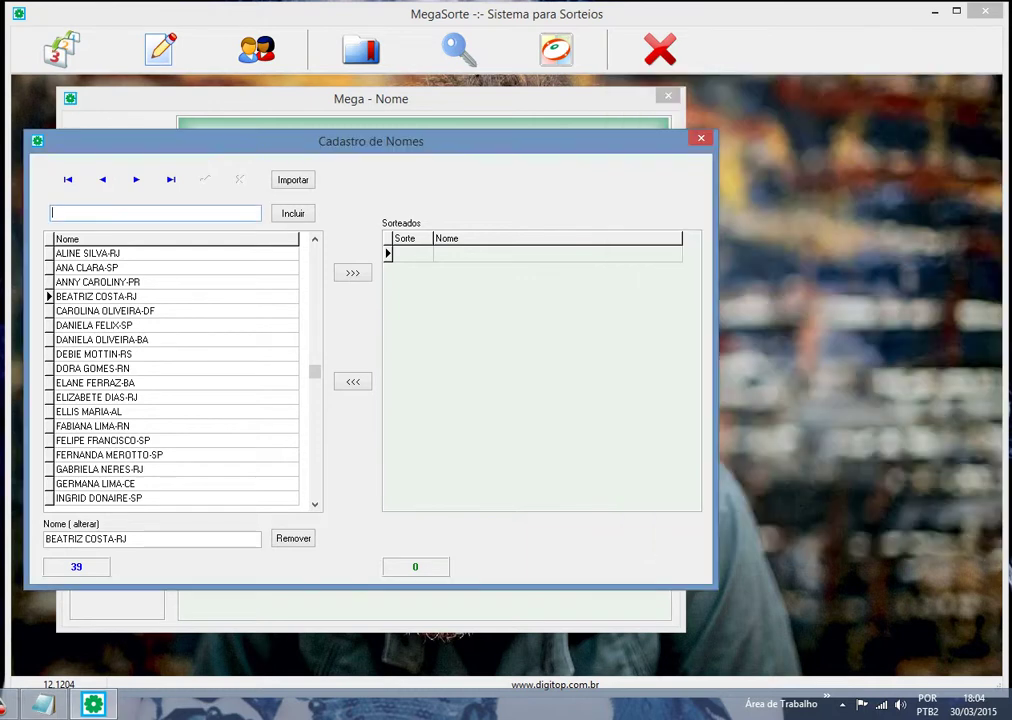
pyautogui.hotkey('ctrl', 'v')
pyautogui.press('Tab')
pyautogui.press('Return')
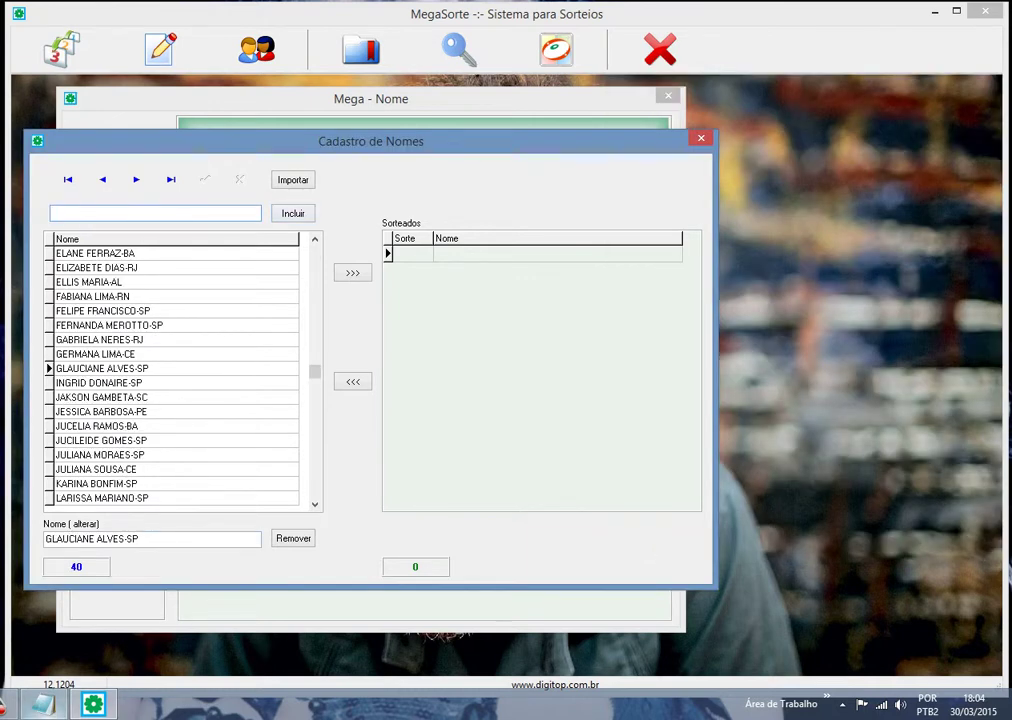
# - Copy the forty-third line's participant entry from sorteio fc.txt in Notepad and add it to MegaSorte's Cadastro de Nomes list
pyautogui.hotkey('alt', 'Tab')
pyautogui.press('Down')
pyautogui.press('End')
pyautogui.hotkey('shift', 'Left')
pyautogui.hotkey('shift', 'Left')
pyautogui.hotkey('shift', 'Left')
pyautogui.hotkey('shift', 'Left')
pyautogui.hotkey('shift', 'Left')
pyautogui.hotkey('shift', 'Left')
pyautogui.hotkey('shift', 'Left')
pyautogui.hotkey('shift', 'Left')
pyautogui.hotkey('shift', 'Left')
pyautogui.hotkey('shift', 'Left')
pyautogui.hotkey('shift', 'Left')
pyautogui.hotkey('shift', 'Left')
pyautogui.hotkey('shift', 'Left')
pyautogui.hotkey('shift', 'Left')
pyautogui.hotkey('shift', 'Left')
pyautogui.hotkey('shift', 'Left')
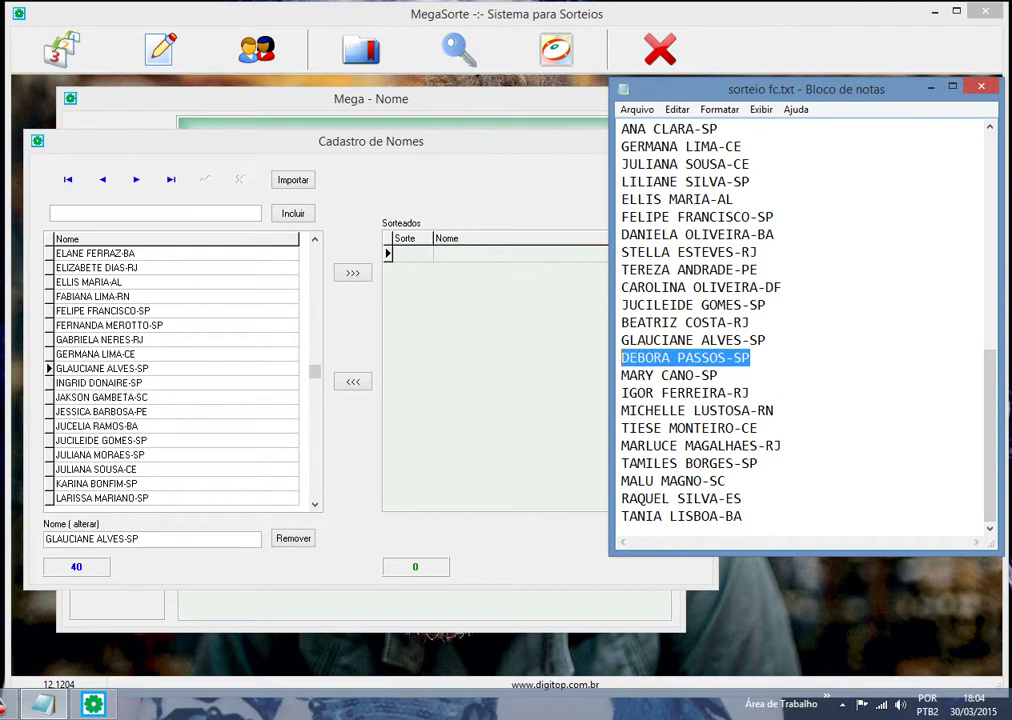
pyautogui.hotkey('ctrl', 'c')
pyautogui.hotkey('alt', 'Tab')
pyautogui.hotkey('ctrl', 'v')
pyautogui.press('Tab')
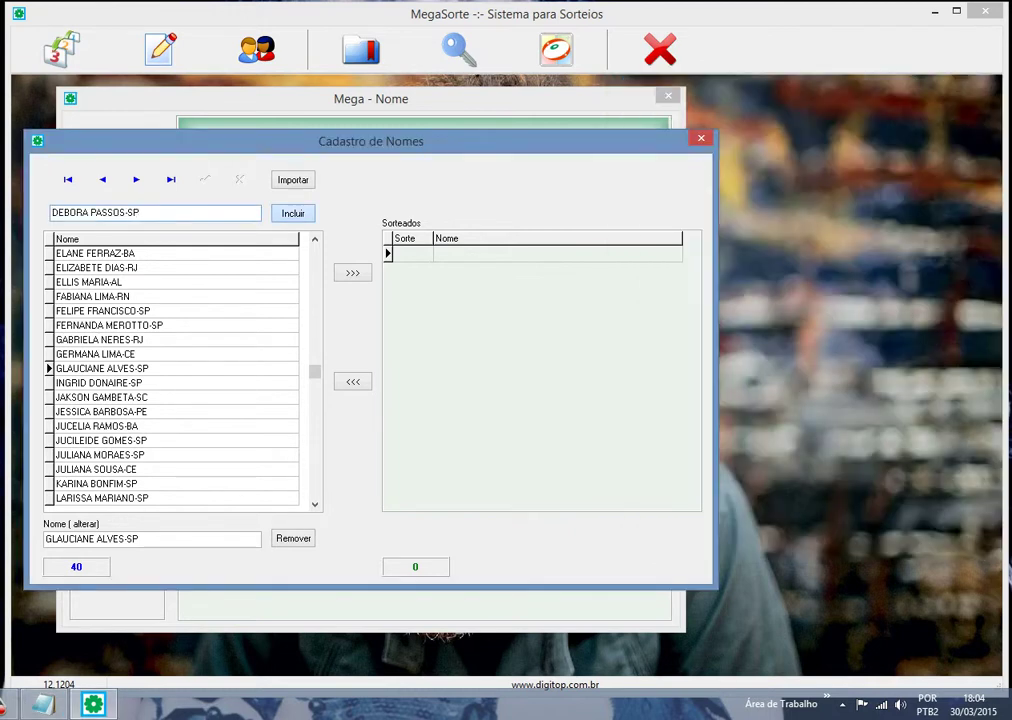
pyautogui.press('Return')
# - Copy the forty-fourth line's participant entry from sorteio fc.txt in Notepad and add it to MegaSorte's Cadastro de Nomes list
pyautogui.hotkey('alt', 'Tab')
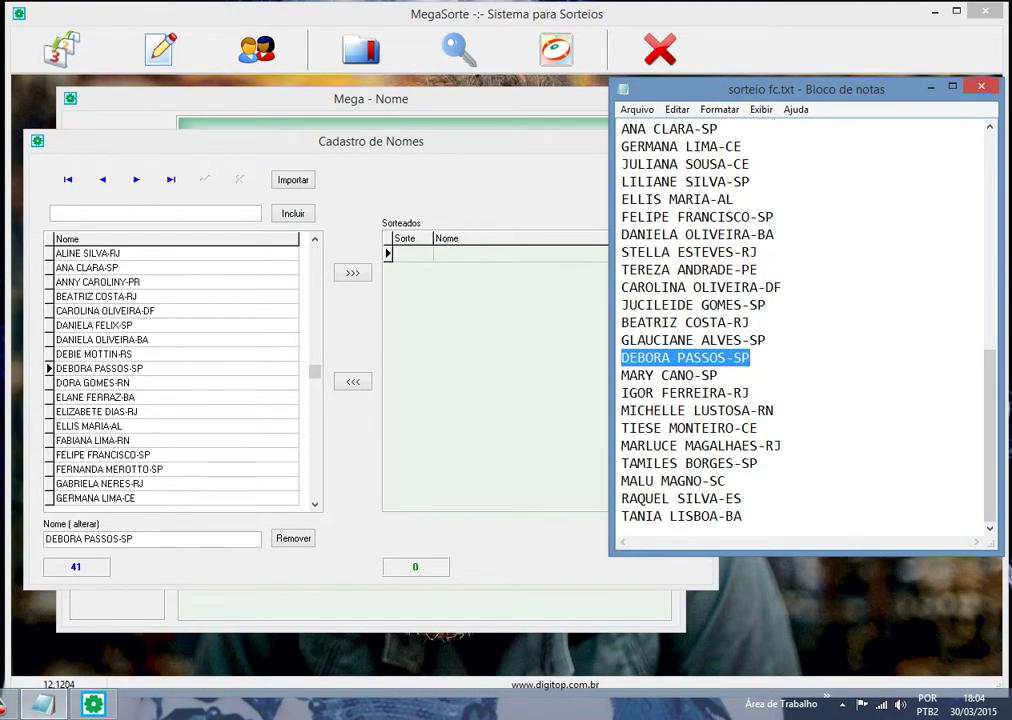
pyautogui.press('Down')
pyautogui.hotkey('shift', 'Right')
pyautogui.hotkey('shift', 'Right')
pyautogui.hotkey('shift', 'Right')
pyautogui.hotkey('shift', 'Right')
pyautogui.hotkey('shift', 'Right')
pyautogui.hotkey('shift', 'Right')
pyautogui.hotkey('shift', 'Right')
pyautogui.hotkey('shift', 'Right')
pyautogui.hotkey('shift', 'Right')
pyautogui.hotkey('shift', 'Right')
pyautogui.hotkey('shift', 'Right')
pyautogui.hotkey('shift', 'Right')
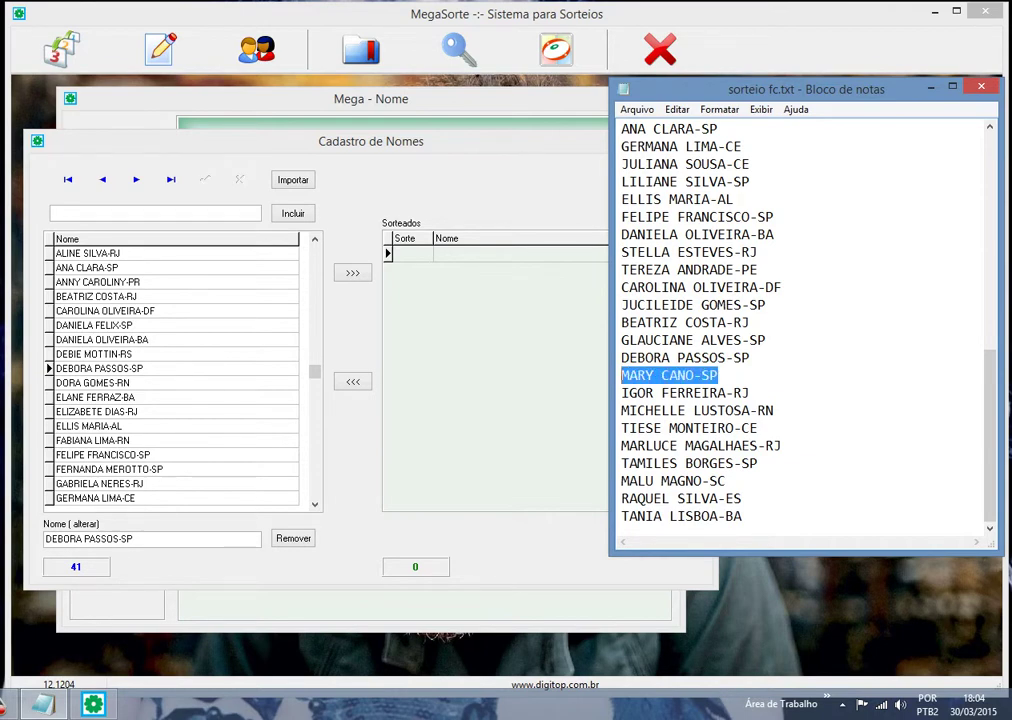
pyautogui.hotkey('ctrl', 'c')
pyautogui.hotkey('alt', 'Tab')
pyautogui.hotkey('ctrl', 'v')
pyautogui.press('Return')
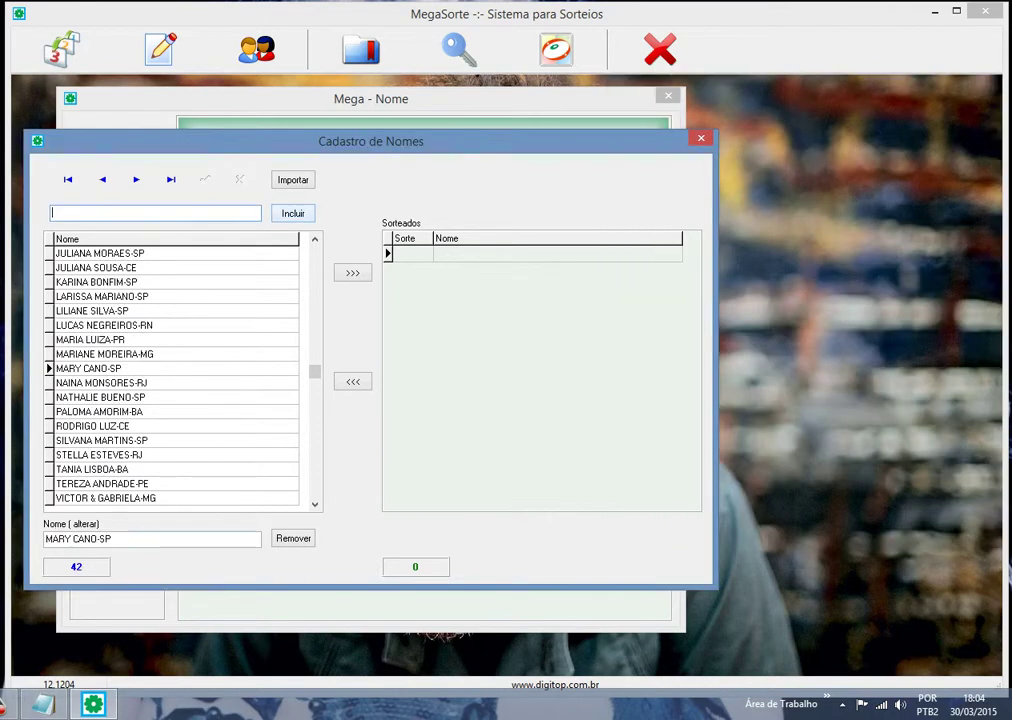
# - Copy the forty-fifth line's participant entry from sorteio fc.txt in Notepad and add it to MegaSorte's Cadastro de Nomes list
pyautogui.hotkey('alt', 'Tab')
pyautogui.press('Down')
pyautogui.hotkey('shift', 'End')
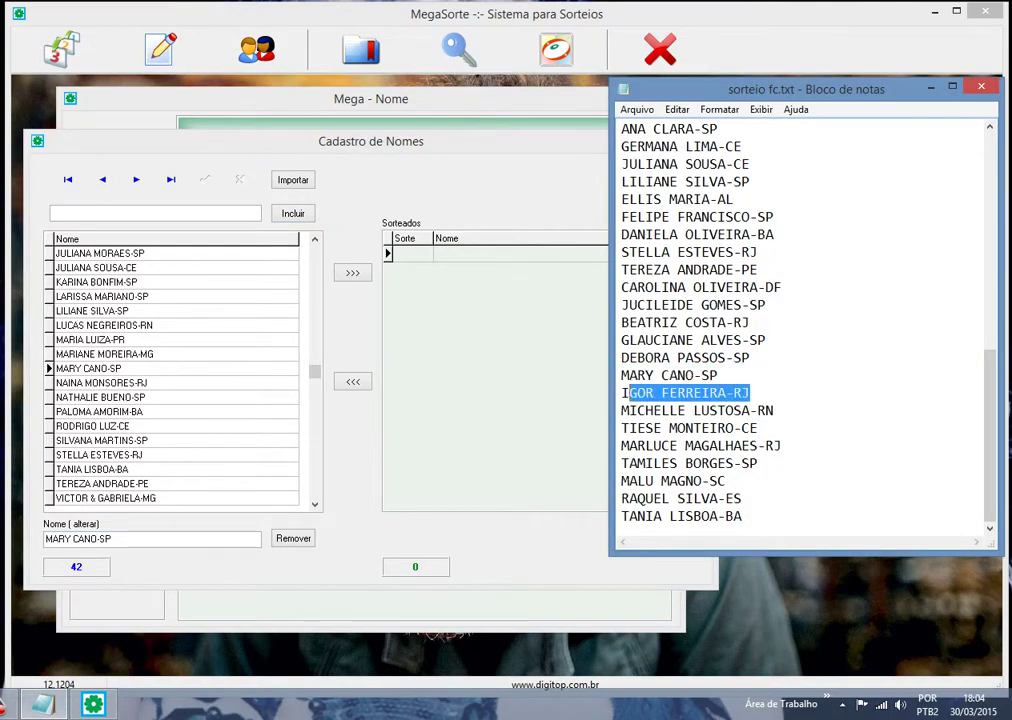
pyautogui.press('Home')
pyautogui.hotkey('shift', 'End')
pyautogui.hotkey('ctrl', 'c')
pyautogui.hotkey('alt', 'Tab')
pyautogui.hotkey('ctrl', 'v')
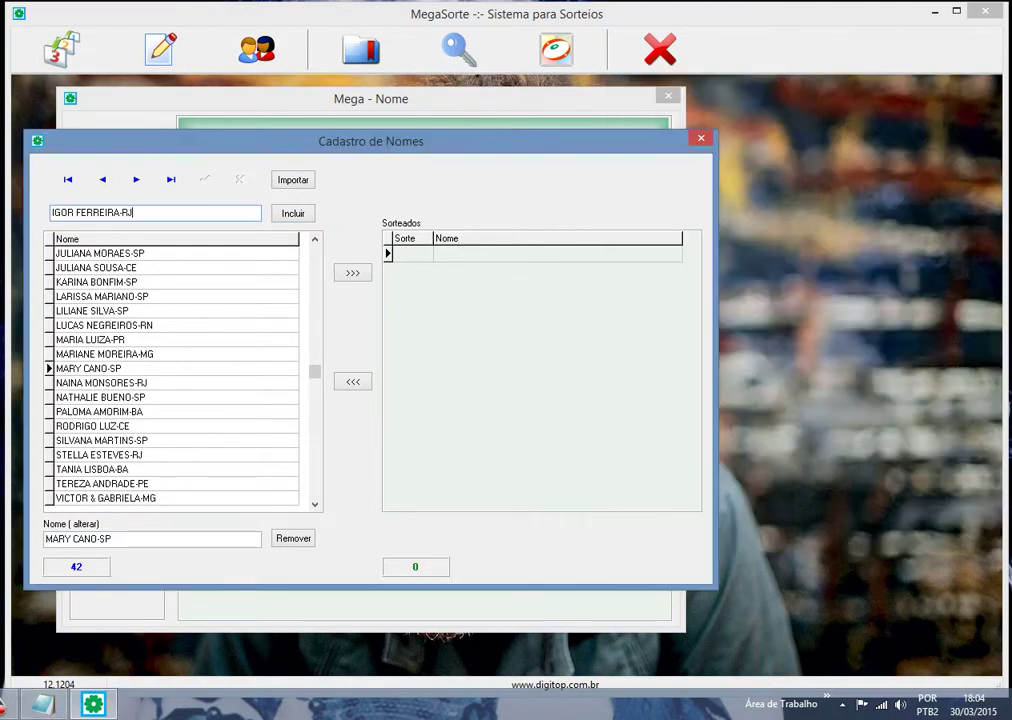
pyautogui.press('Return')
# - Copy the forty-sixth line's participant entry from sorteio fc.txt in Notepad and add it to MegaSorte's Cadastro de Nomes list
pyautogui.hotkey('alt', 'Tab')
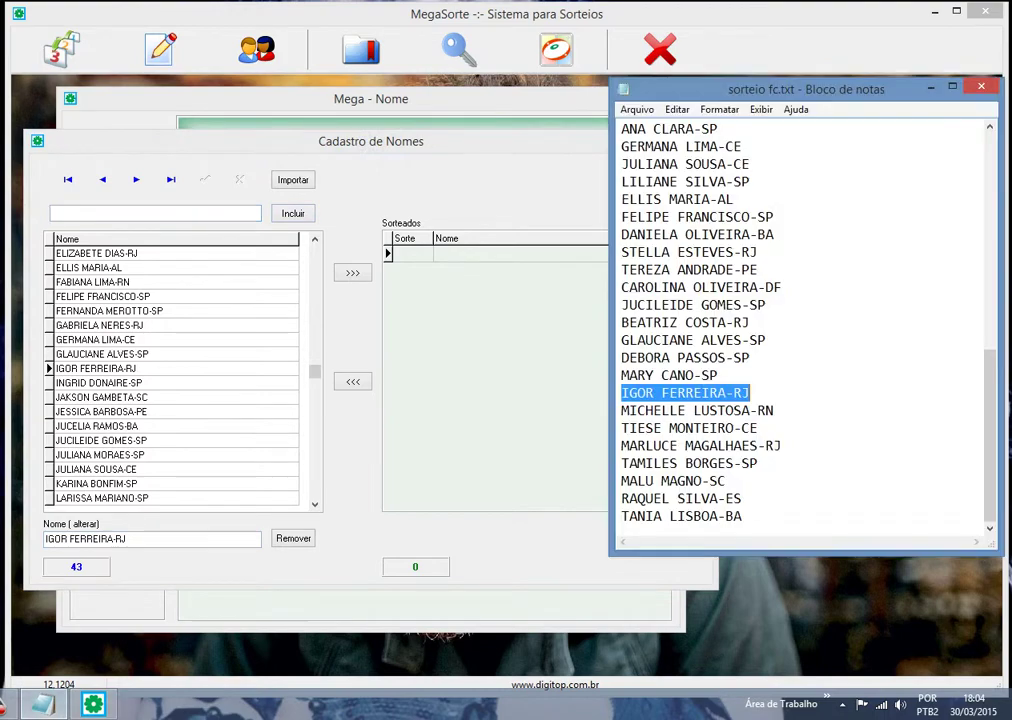
pyautogui.press('Down')
pyautogui.press('End')
pyautogui.hotkey('shift', 'Left')
pyautogui.hotkey('shift', 'Left')
pyautogui.hotkey('shift', 'Left')
pyautogui.hotkey('shift', 'Left')
pyautogui.hotkey('shift', 'Left')
pyautogui.hotkey('shift', 'Left')
pyautogui.hotkey('shift', 'Left')
pyautogui.hotkey('shift', 'Left')
pyautogui.hotkey('shift', 'Left')
pyautogui.hotkey('shift', 'Left')
pyautogui.hotkey('shift', 'Left')
pyautogui.hotkey('shift', 'Left')
pyautogui.hotkey('shift', 'Left')
pyautogui.hotkey('shift', 'Left')
pyautogui.hotkey('shift', 'Left')
pyautogui.hotkey('shift', 'Left')
pyautogui.hotkey('shift', 'Left')
pyautogui.hotkey('shift', 'Left')
pyautogui.hotkey('shift', 'Left')
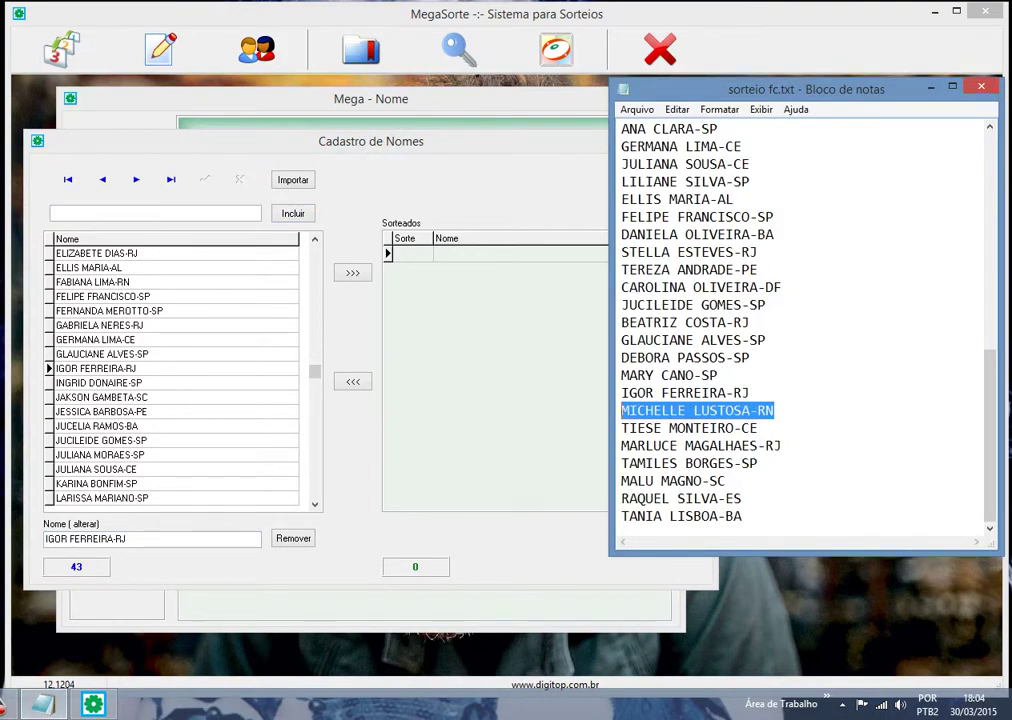
pyautogui.hotkey('ctrl', 'c')
pyautogui.hotkey('alt', 'Tab')
pyautogui.hotkey('ctrl', 'v')
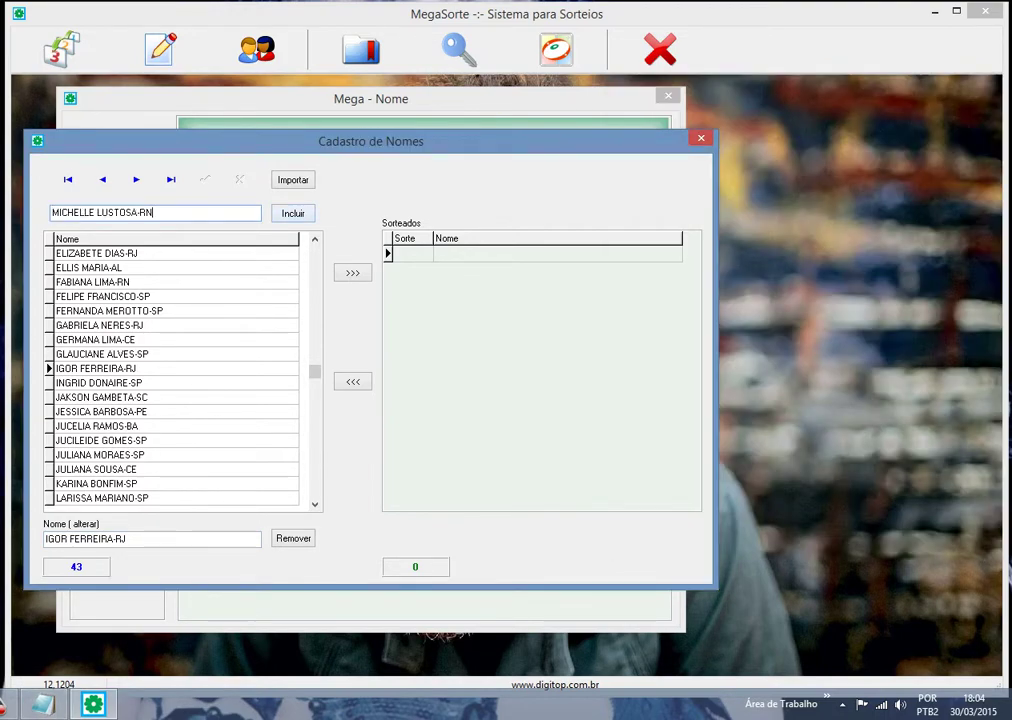
pyautogui.press('Return')
# - Copy the forty-seventh line's participant entry from sorteio fc.txt in Notepad and add it to MegaSorte's Cadastro de Nomes list
pyautogui.hotkey('alt', 'Tab')
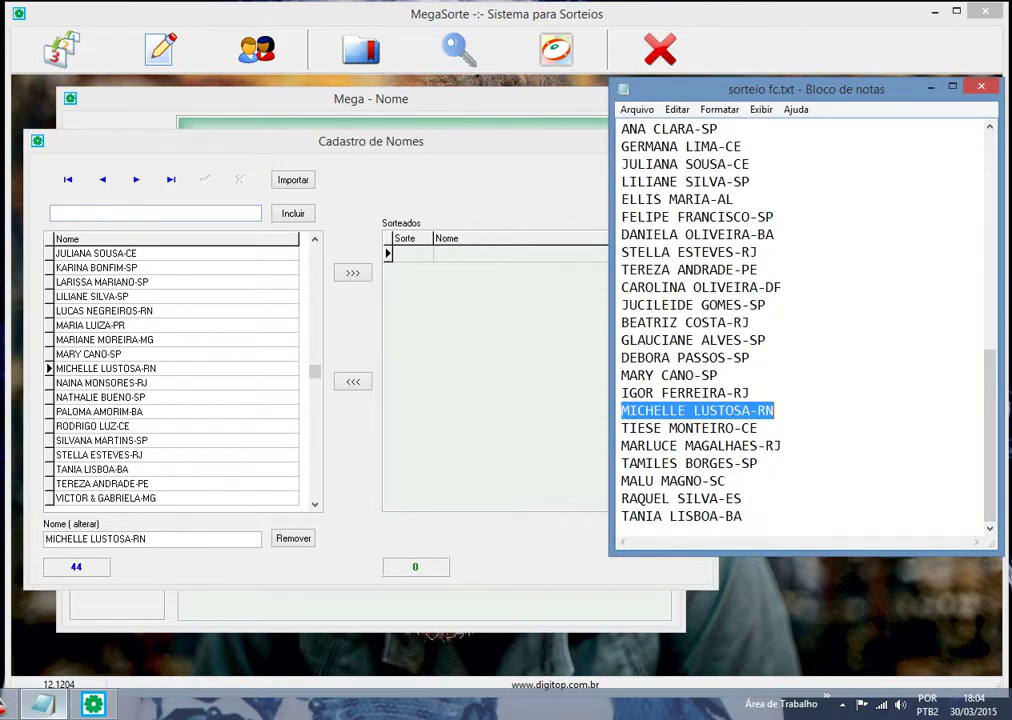
pyautogui.press('Down')
pyautogui.hotkey('shift', 'Left')
pyautogui.hotkey('shift', 'Left')
pyautogui.hotkey('shift', 'Left')
pyautogui.hotkey('shift', 'Left')
pyautogui.hotkey('shift', 'Left')
pyautogui.hotkey('shift', 'Left')
pyautogui.hotkey('shift', 'Left')
pyautogui.hotkey('shift', 'Left')
pyautogui.hotkey('shift', 'Left')
pyautogui.hotkey('shift', 'Left')
pyautogui.hotkey('shift', 'Left')
pyautogui.hotkey('shift', 'Left')
pyautogui.hotkey('shift', 'Left')
pyautogui.hotkey('shift', 'Left')
pyautogui.hotkey('shift', 'Left')
pyautogui.hotkey('shift', 'Left')
pyautogui.hotkey('shift', 'Left')
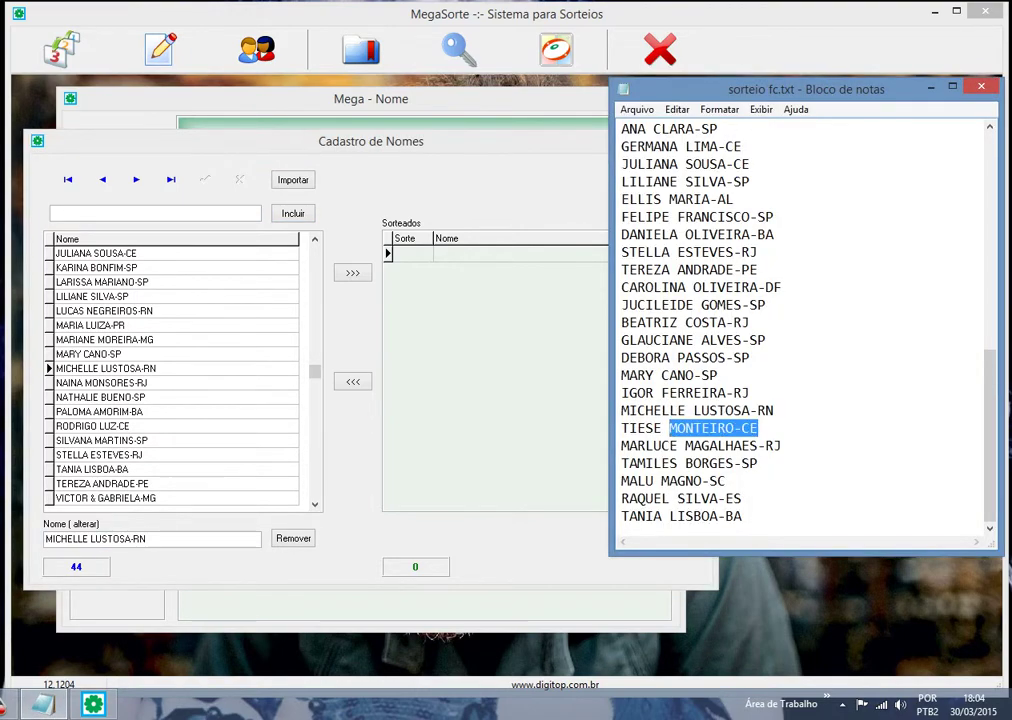
pyautogui.hotkey('ctrl', 'c')
pyautogui.hotkey('alt', 'Tab')
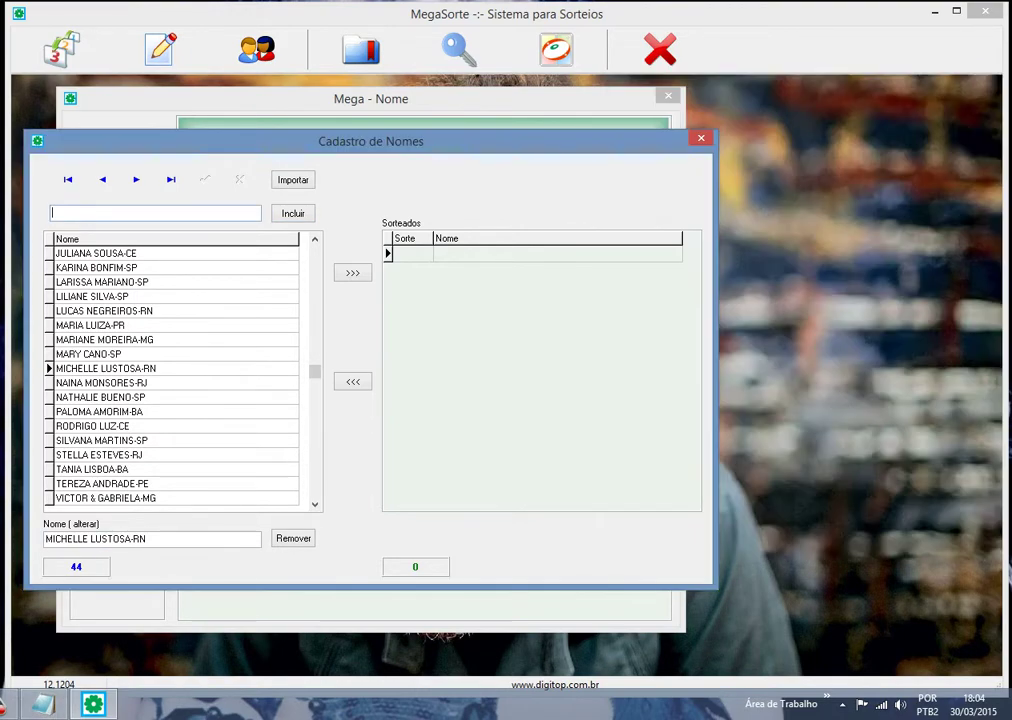
pyautogui.hotkey('ctrl', 'v')
pyautogui.press('Return')
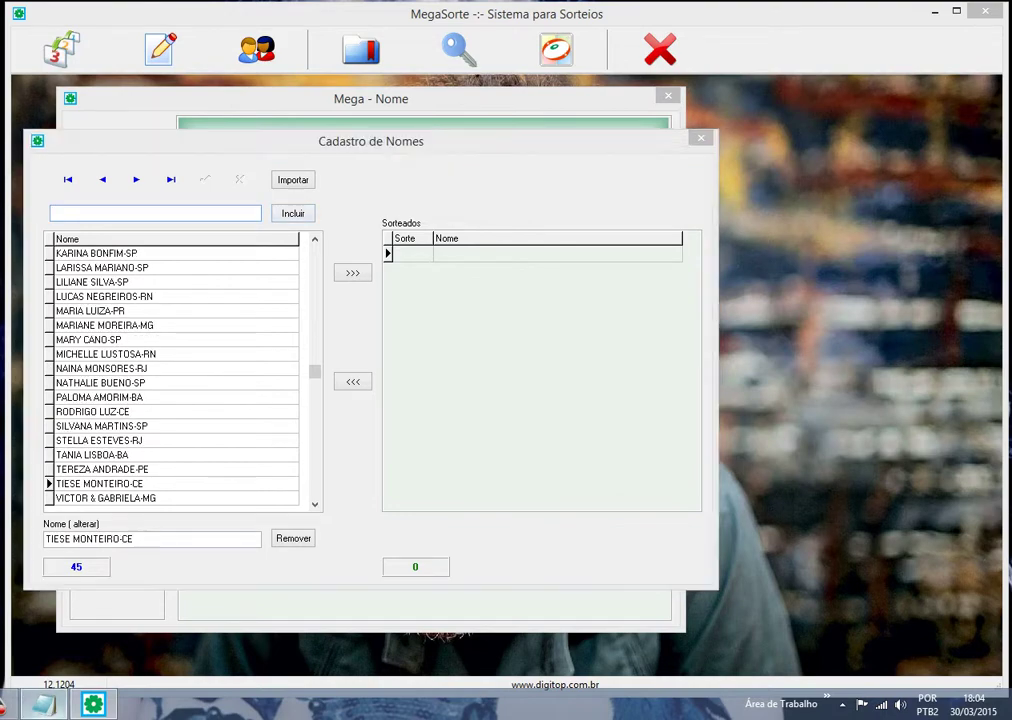
# - Copy the forty-eighth line's participant entry from sorteio fc.txt in Notepad and add it to MegaSorte's Cadastro de Nomes list
pyautogui.hotkey('alt', 'Tab')
pyautogui.press('Down')
pyautogui.press('End')
pyautogui.hotkey('shift', 'Left')
pyautogui.hotkey('shift', 'Left')
pyautogui.hotkey('shift', 'Left')
pyautogui.hotkey('shift', 'Left')
pyautogui.hotkey('shift', 'Left')
pyautogui.hotkey('shift', 'Left')
pyautogui.hotkey('shift', 'Left')
pyautogui.hotkey('shift', 'Left')
pyautogui.hotkey('shift', 'Left')
pyautogui.hotkey('shift', 'Left')
pyautogui.hotkey('shift', 'Left')
pyautogui.hotkey('shift', 'Left')
pyautogui.hotkey('shift', 'Left')
pyautogui.hotkey('shift', 'Left')
pyautogui.hotkey('shift', 'Left')
pyautogui.hotkey('shift', 'Left')
pyautogui.hotkey('shift', 'Left')
pyautogui.hotkey('shift', 'Left')
pyautogui.hotkey('shift', 'Left')
pyautogui.hotkey('shift', 'Left')
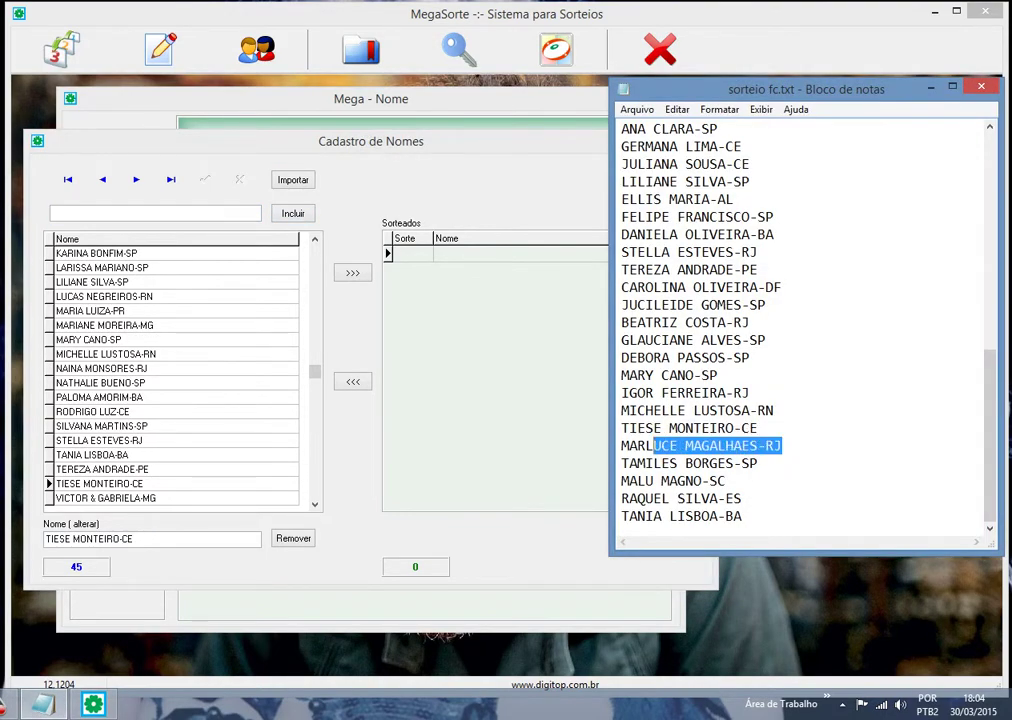
pyautogui.hotkey('ctrl', 'c')
pyautogui.hotkey('alt', 'Tab')
pyautogui.hotkey('ctrl', 'v')
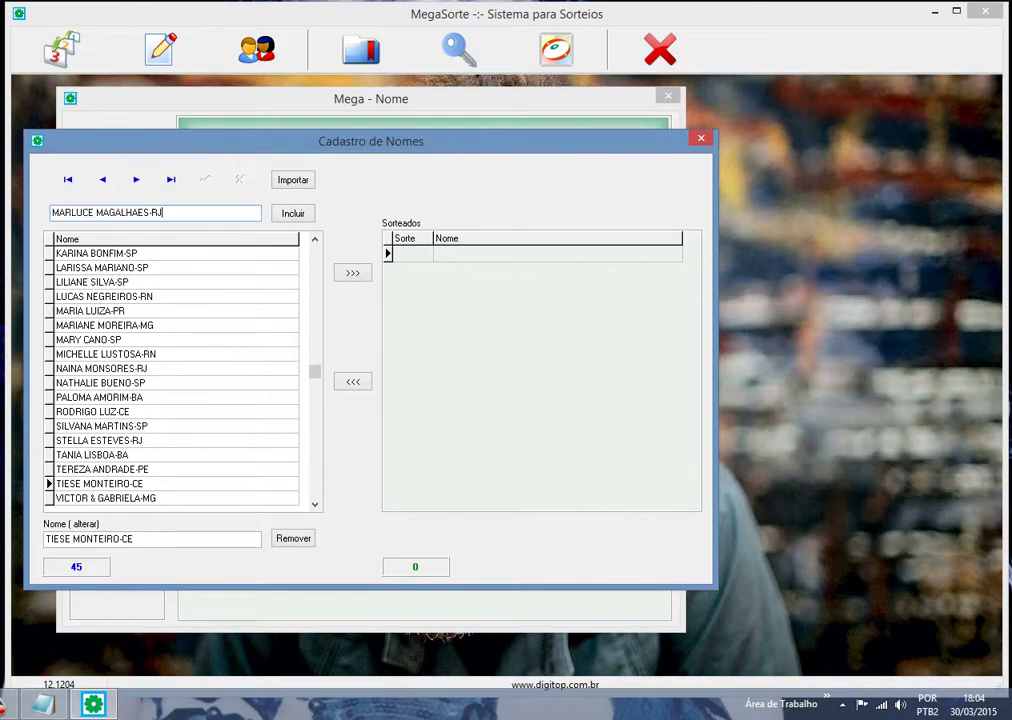
pyautogui.press('Return')
# - Copy the forty-ninth line's participant entry from sorteio fc.txt in Notepad and add it to MegaSorte's Cadastro de Nomes list
pyautogui.hotkey('alt', 'Tab')
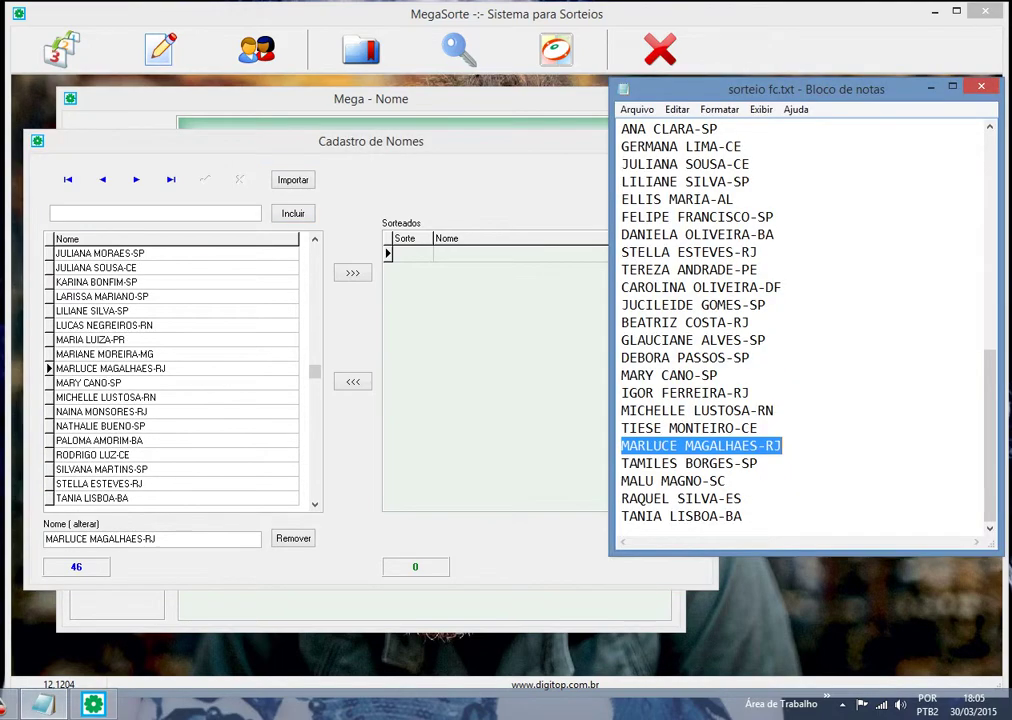
pyautogui.press('Down')
pyautogui.press('End')
pyautogui.hotkey('shift', 'Left')
pyautogui.hotkey('shift', 'Left')
pyautogui.hotkey('shift', 'Left')
pyautogui.hotkey('shift', 'Left')
pyautogui.hotkey('shift', 'Left')
pyautogui.hotkey('shift', 'Left')
pyautogui.hotkey('shift', 'Left')
pyautogui.hotkey('shift', 'Left')
pyautogui.hotkey('shift', 'Left')
pyautogui.hotkey('shift', 'Left')
pyautogui.hotkey('shift', 'Left')
pyautogui.hotkey('shift', 'Left')
pyautogui.hotkey('shift', 'Left')
pyautogui.hotkey('shift', 'Left')
pyautogui.hotkey('shift', 'Left')
pyautogui.hotkey('shift', 'Left')
pyautogui.hotkey('shift', 'Left')
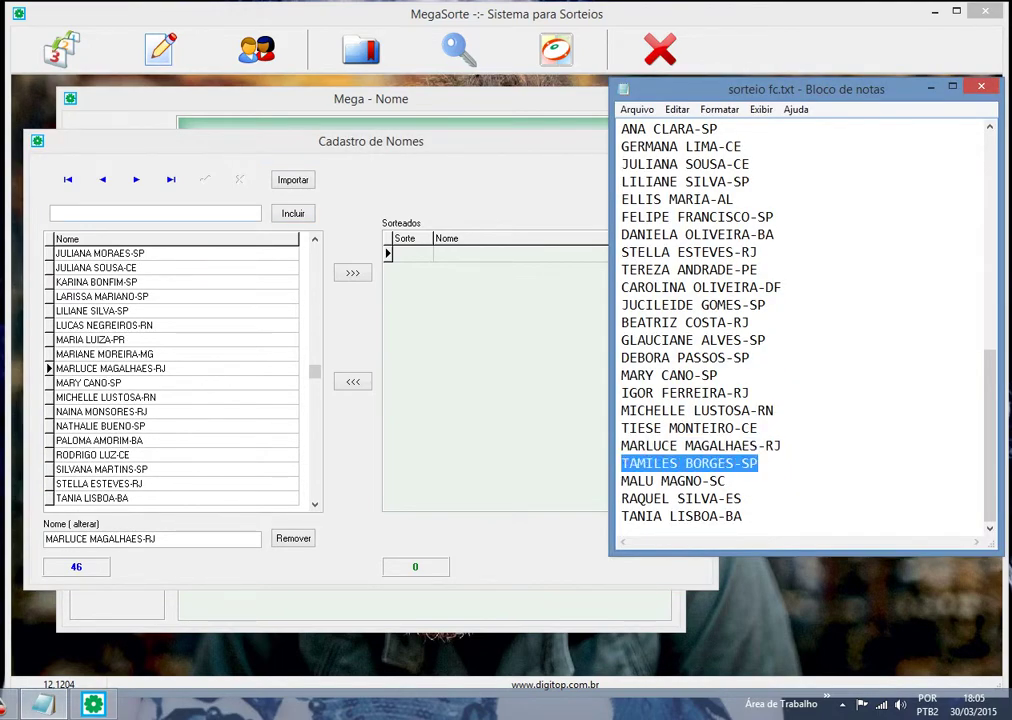
pyautogui.hotkey('ctrl', 'c')
pyautogui.hotkey('alt', 'Tab')
pyautogui.hotkey('ctrl', 'v')
pyautogui.press('Return')
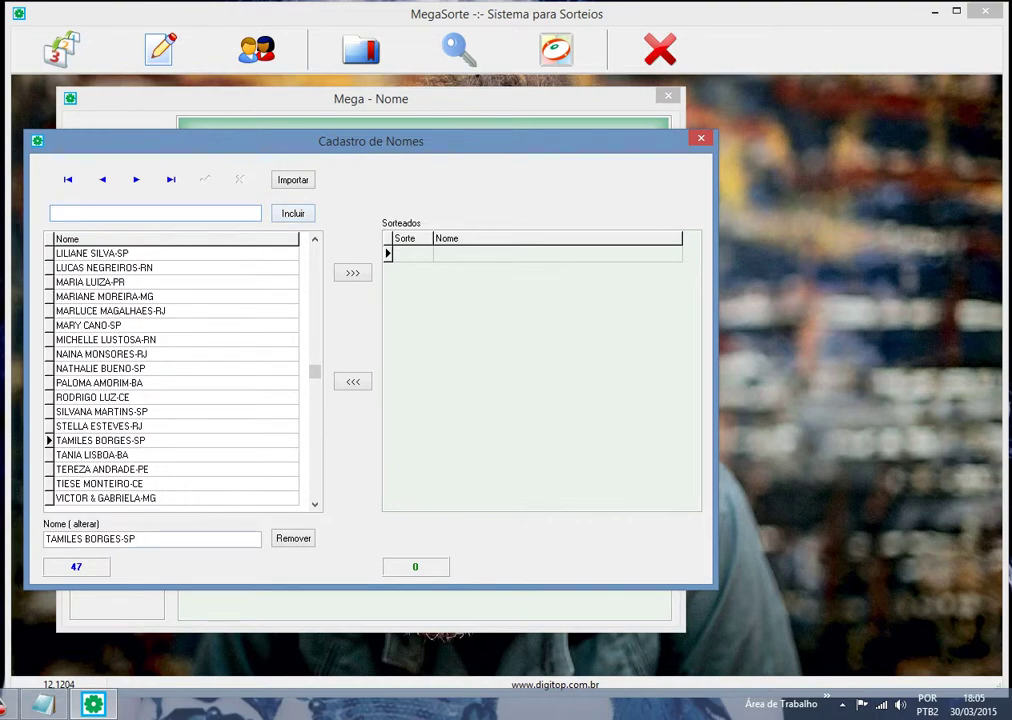
# - Copy the fiftieth line's participant entry from sorteio fc.txt in Notepad and add it to MegaSorte's Cadastro de Nomes list
pyautogui.hotkey('alt', 'Tab')
pyautogui.press('Down')
pyautogui.press('End')
pyautogui.hotkey('shift', 'Left')
pyautogui.hotkey('shift', 'Left')
pyautogui.hotkey('shift', 'Left')
pyautogui.hotkey('shift', 'Left')
pyautogui.hotkey('shift', 'Left')
pyautogui.hotkey('shift', 'Left')
pyautogui.hotkey('shift', 'Left')
pyautogui.hotkey('shift', 'Left')
pyautogui.hotkey('shift', 'Left')
pyautogui.hotkey('shift', 'Left')
pyautogui.hotkey('shift', 'Left')
pyautogui.hotkey('shift', 'Left')
pyautogui.hotkey('shift', 'Left')
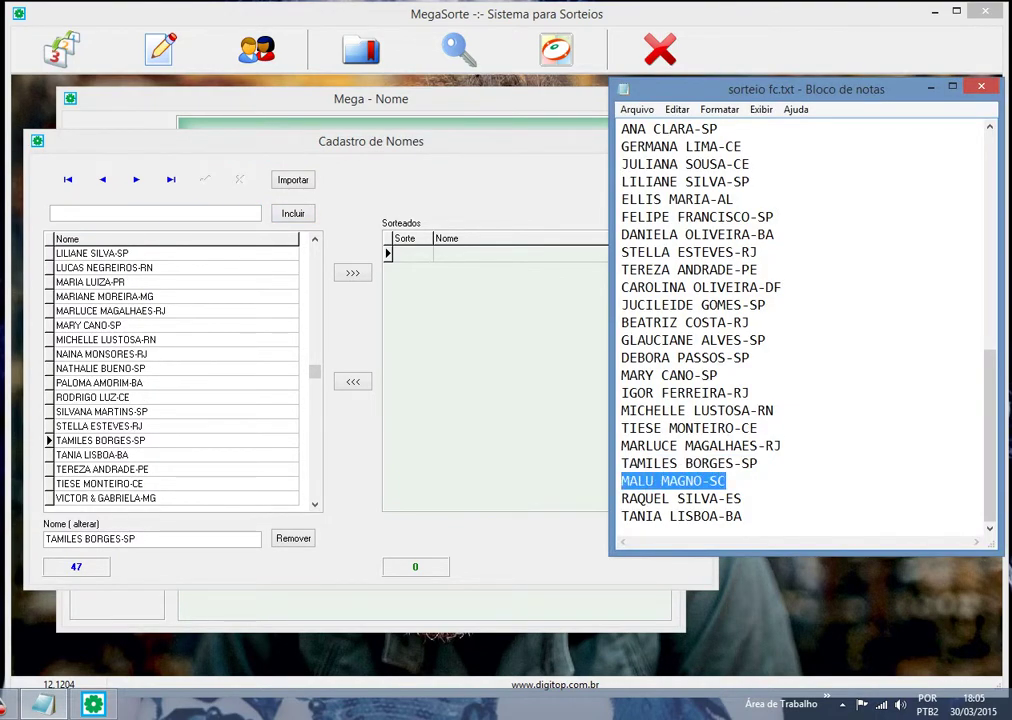
pyautogui.hotkey('ctrl', 'c')
pyautogui.hotkey('alt', 'Tab')
pyautogui.hotkey('ctrl', 'v')
pyautogui.press('Return')
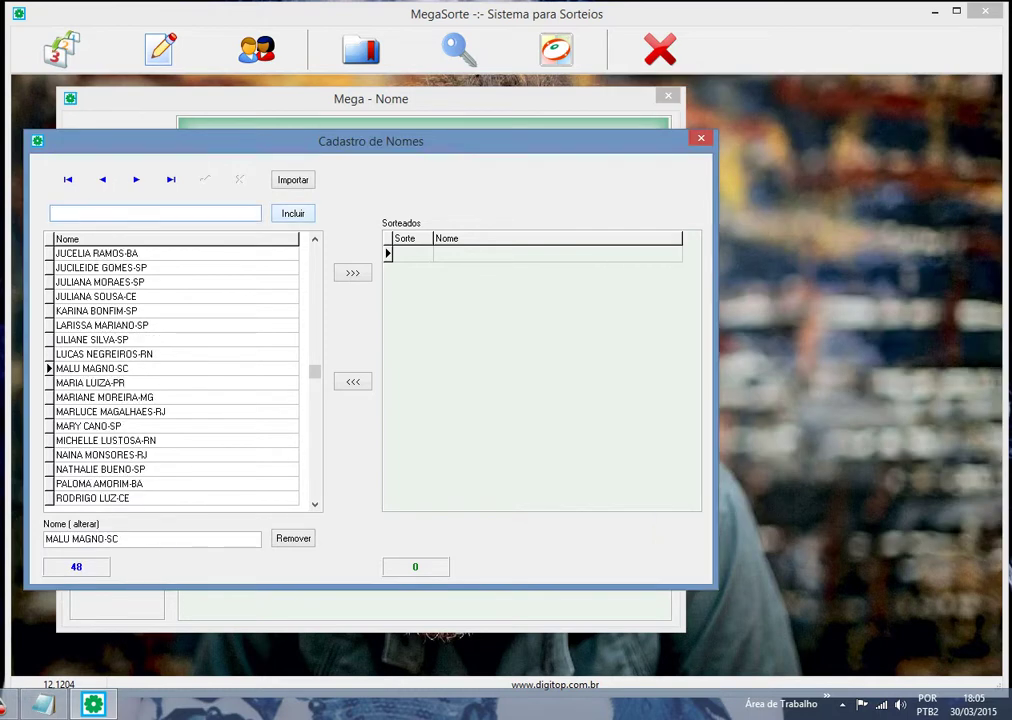
# - Copy the fifty-first line's participant entry from sorteio fc.txt in Notepad and add it to MegaSorte's Cadastro de Nomes list
pyautogui.hotkey('alt', 'Tab')
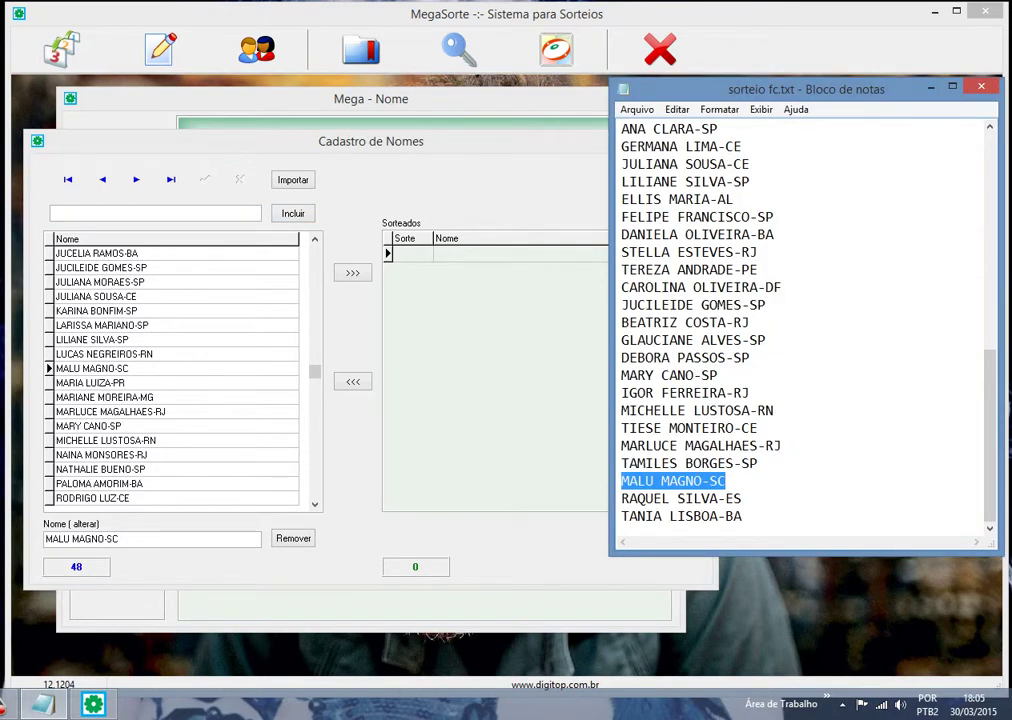
pyautogui.press('Down')
pyautogui.press('End')
pyautogui.hotkey('shift', 'Left')
pyautogui.hotkey('shift', 'Left')
pyautogui.hotkey('shift', 'Left')
pyautogui.hotkey('shift', 'Left')
pyautogui.hotkey('shift', 'Left')
pyautogui.hotkey('shift', 'Left')
pyautogui.hotkey('shift', 'Left')
pyautogui.hotkey('shift', 'Left')
pyautogui.hotkey('shift', 'Left')
pyautogui.hotkey('shift', 'Left')
pyautogui.hotkey('shift', 'Left')
pyautogui.hotkey('shift', 'Left')
pyautogui.hotkey('shift', 'Left')
pyautogui.hotkey('shift', 'Left')
pyautogui.hotkey('shift', 'Left')
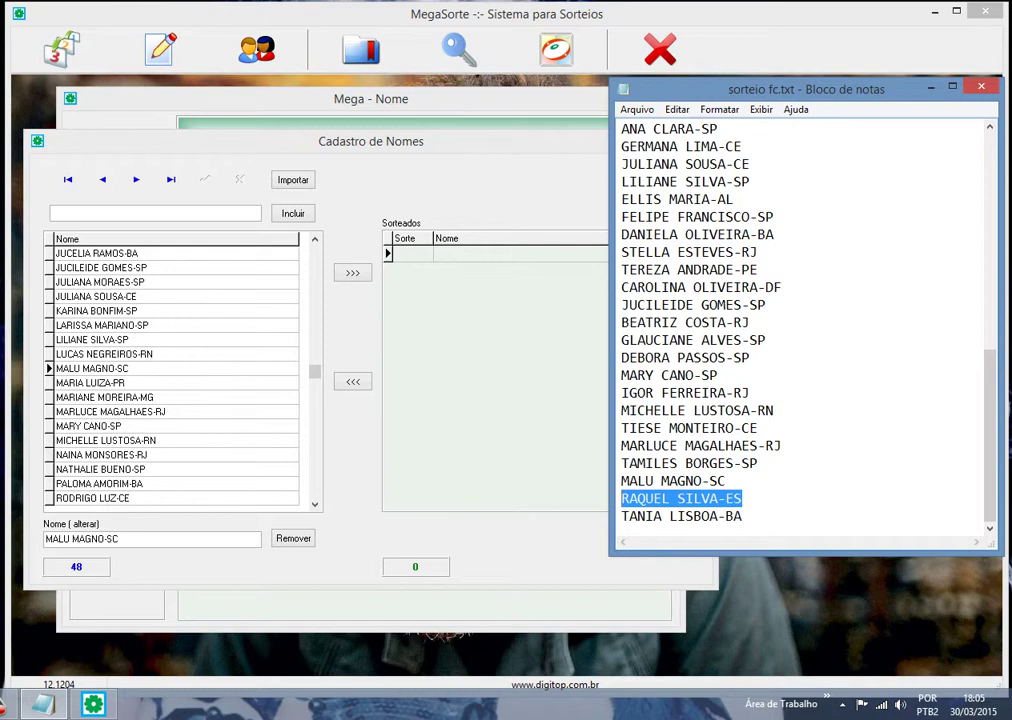
pyautogui.hotkey('ctrl', 'c')
pyautogui.hotkey('alt', 'Tab')
pyautogui.hotkey('ctrl', 'v')
pyautogui.press('Return')
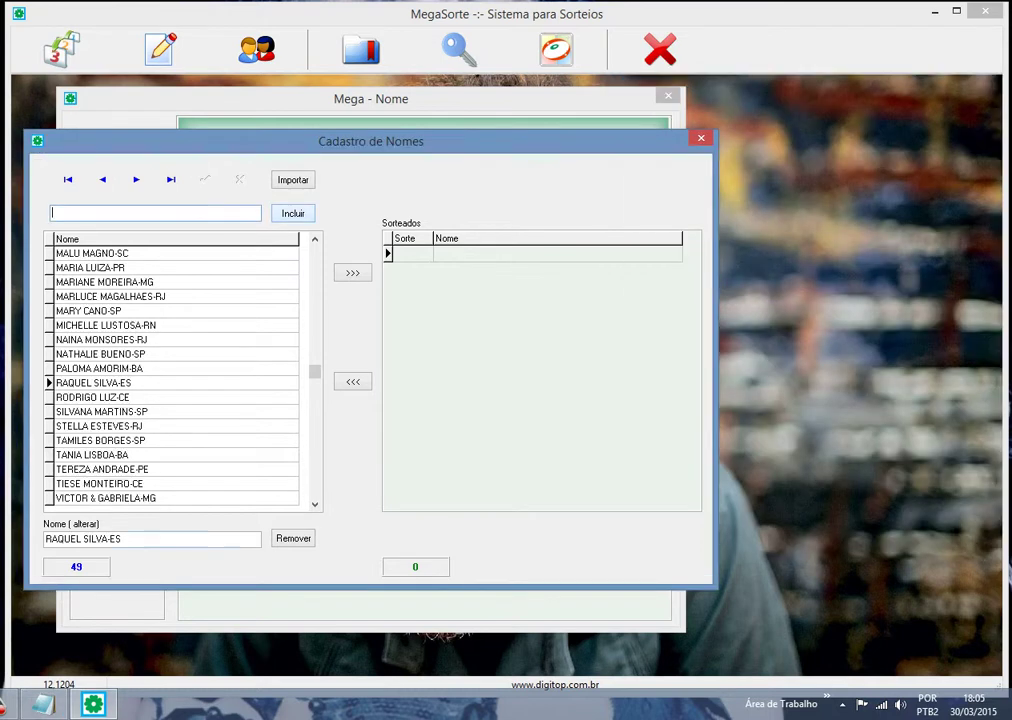
# - Try to add the last line's participant entry from sorteio fc.txt in Notepad to MegaSorte's Cadastro de Nomes list
pyautogui.hotkey('alt', 'Tab')
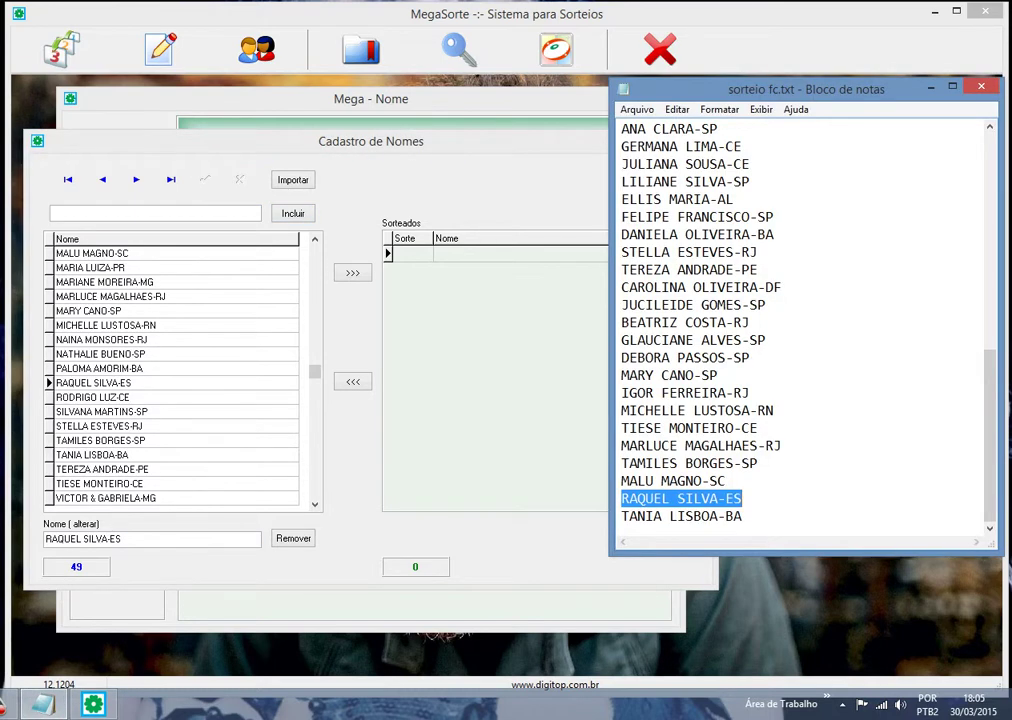
pyautogui.press('Down')
pyautogui.press('End')
pyautogui.hotkey('shift', 'Left')
pyautogui.hotkey('shift', 'Left')
pyautogui.hotkey('shift', 'Left')
pyautogui.hotkey('shift', 'Left')
pyautogui.hotkey('shift', 'Left')
pyautogui.hotkey('shift', 'Left')
pyautogui.hotkey('shift', 'Left')
pyautogui.hotkey('shift', 'Left')
pyautogui.hotkey('shift', 'Left')
pyautogui.hotkey('shift', 'Left')
pyautogui.hotkey('shift', 'Left')
pyautogui.hotkey('shift', 'Left')
pyautogui.hotkey('shift', 'Left')
pyautogui.hotkey('shift', 'Left')
pyautogui.hotkey('shift', 'Left')
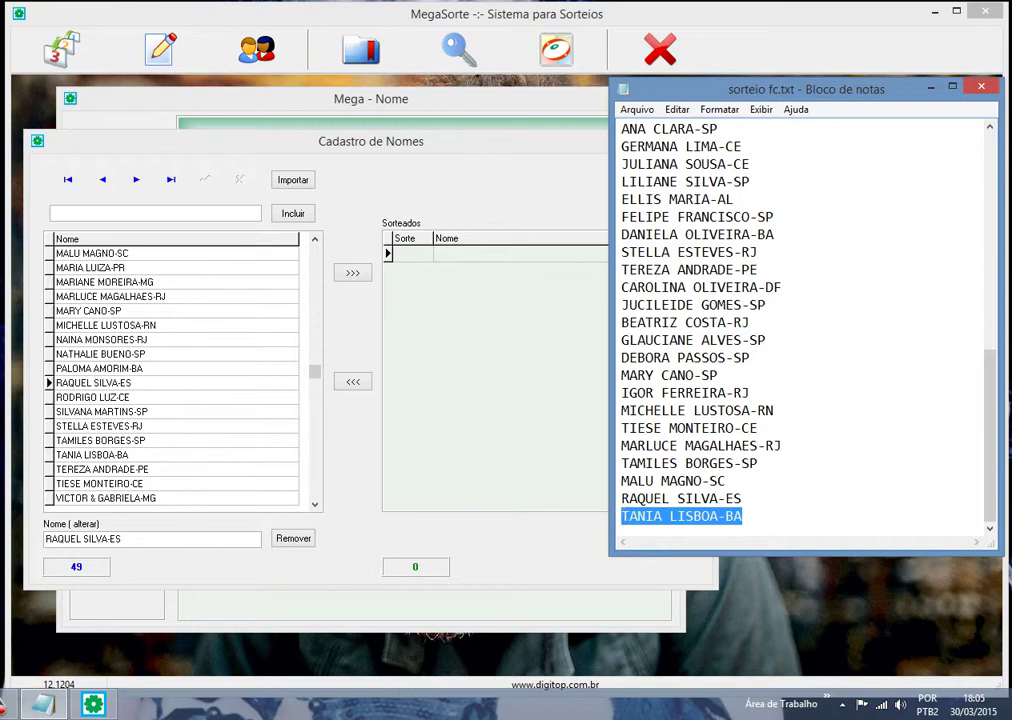
pyautogui.hotkey('ctrl', 'c')
pyautogui.hotkey('alt', 'Tab')
pyautogui.hotkey('ctrl', 'v')
pyautogui.press('Return')
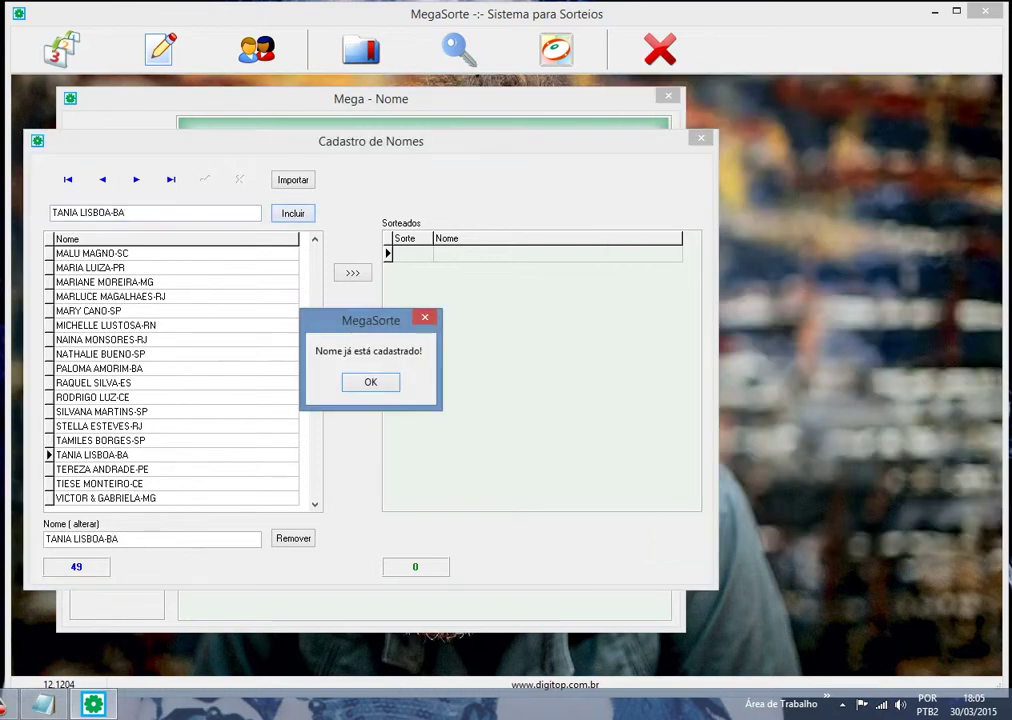
pyautogui.press('Return')
# - Clear the unsaved participant entry from the new-name field and close the Cadastro de Nomes window
pyautogui.hotkey('ctrl', 'Left')
pyautogui.hotkey('ctrl', 'shift', 'Left')
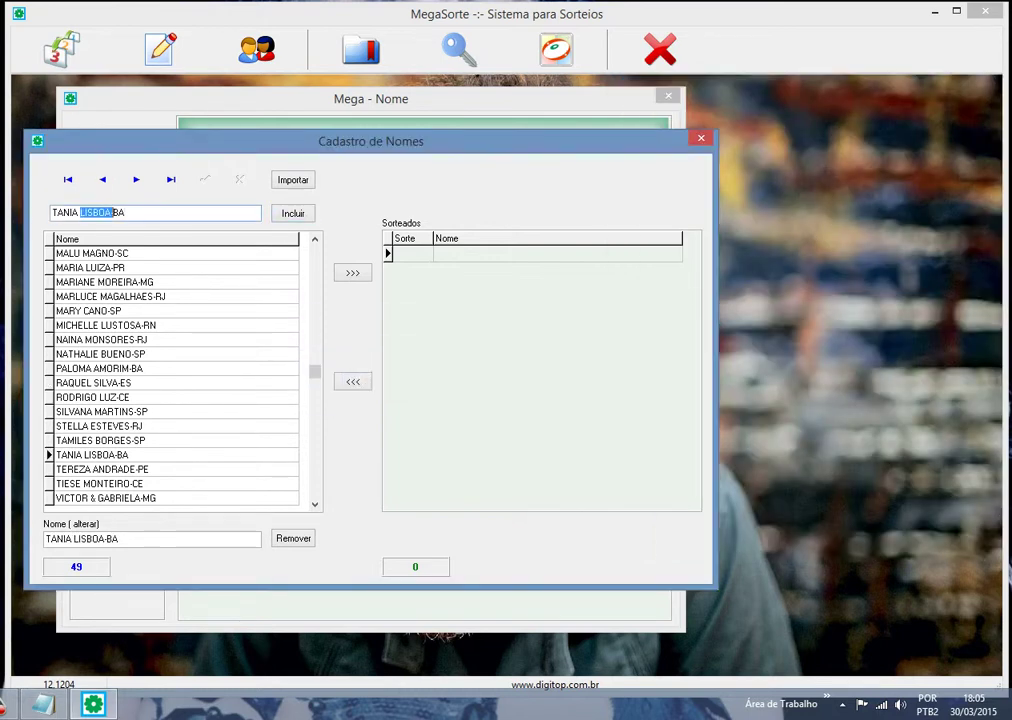
pyautogui.press('Home')
pyautogui.hotkey('shift', 'End')
pyautogui.press('Home')
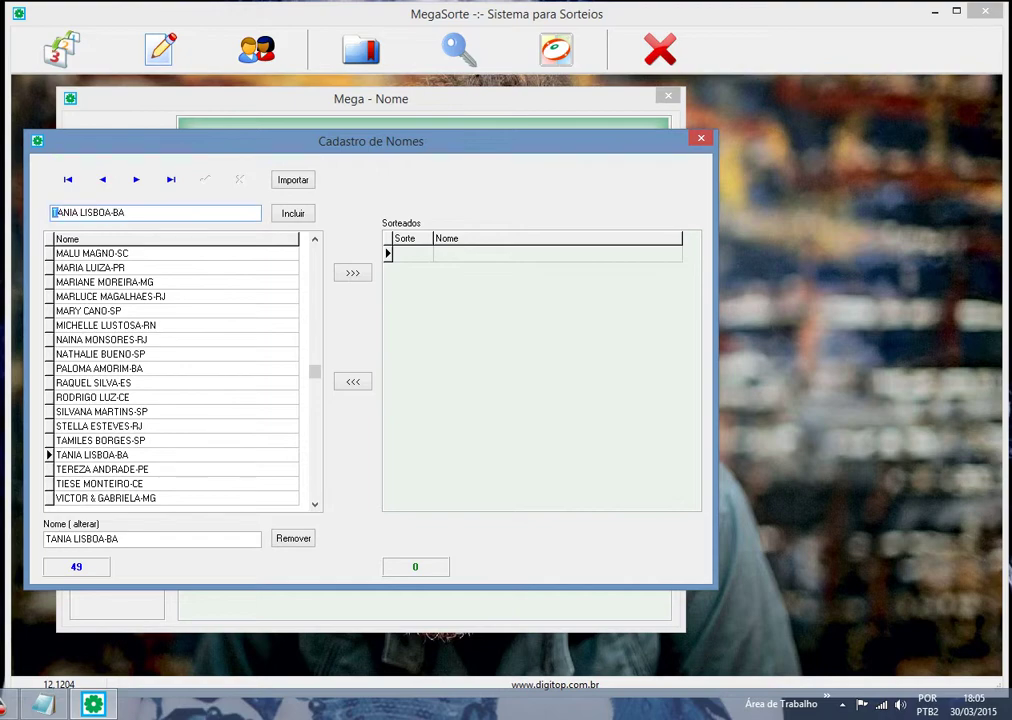
pyautogui.hotkey('shift', 'End')
pyautogui.press('Delete')
pyautogui.hotkey('alt', 'F4')
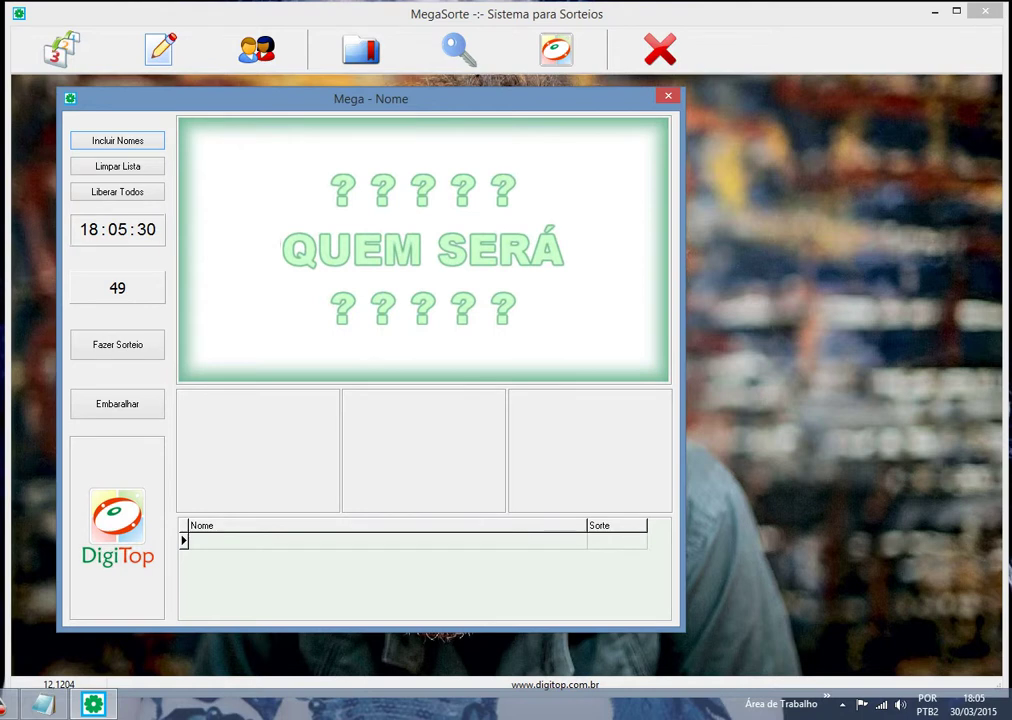
# - Shuffle the registered names in Mega - Nome and draw the first winner
pyautogui.press('Return')
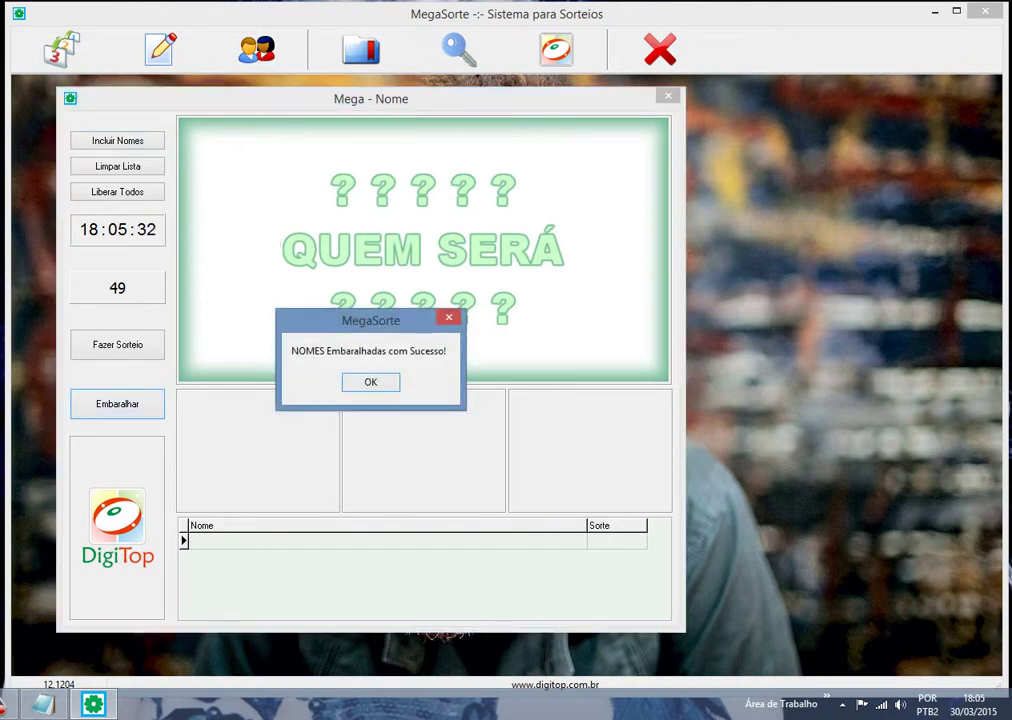
pyautogui.press('Return')
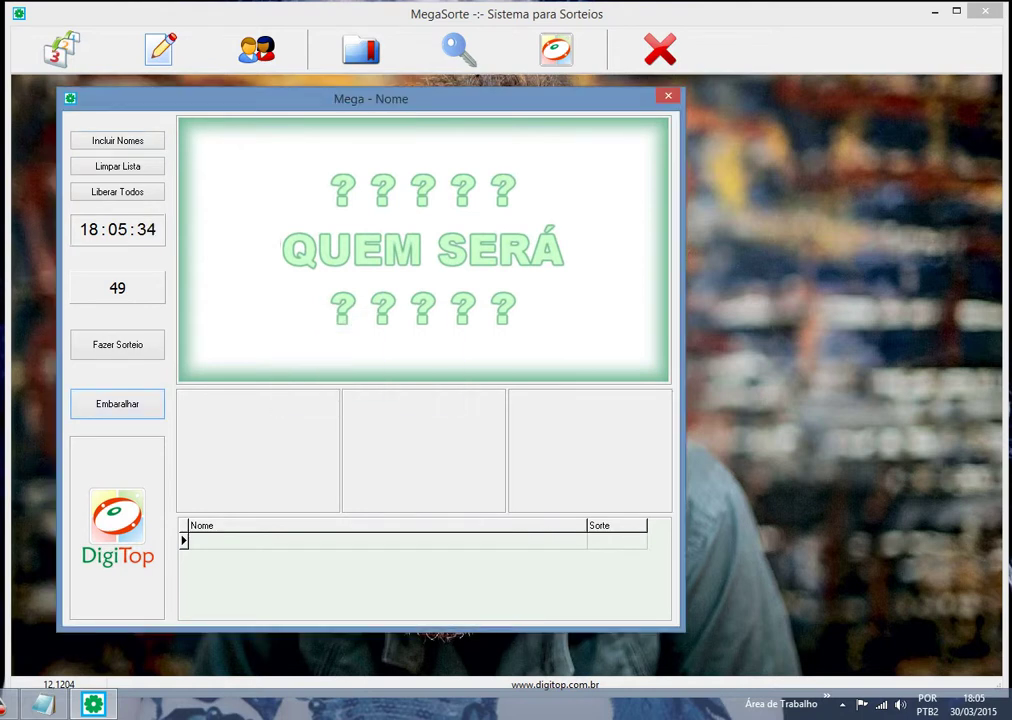
pyautogui.click(117, 344)
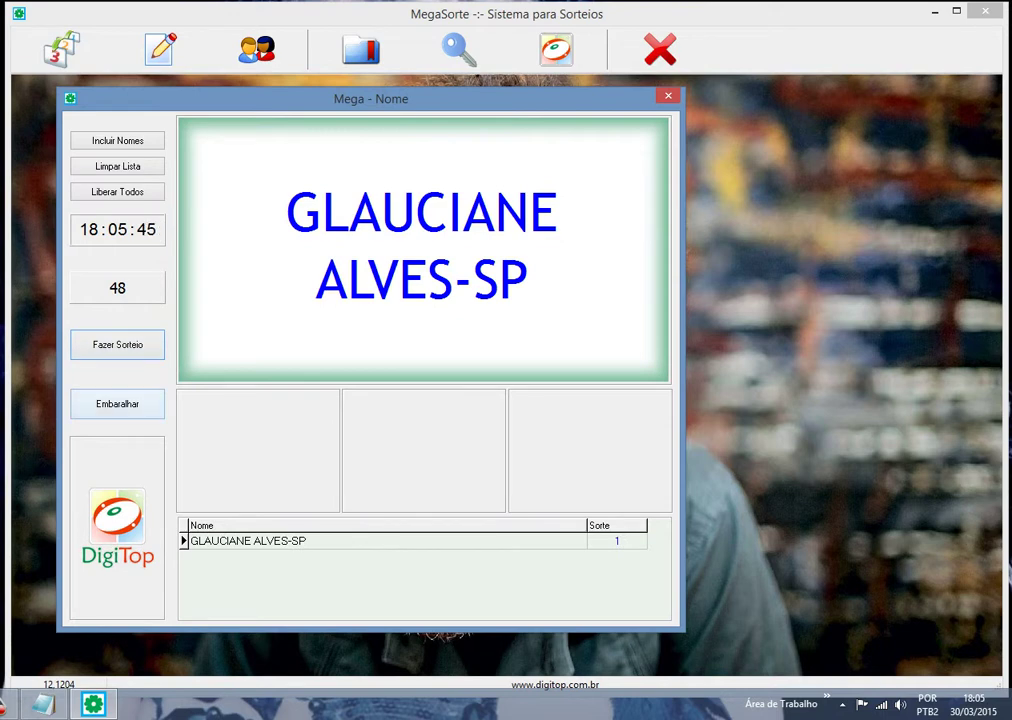
# - Shuffle the remaining names again and start the draw for the second winner
pyautogui.click(117, 403)
pyautogui.click(368, 380)
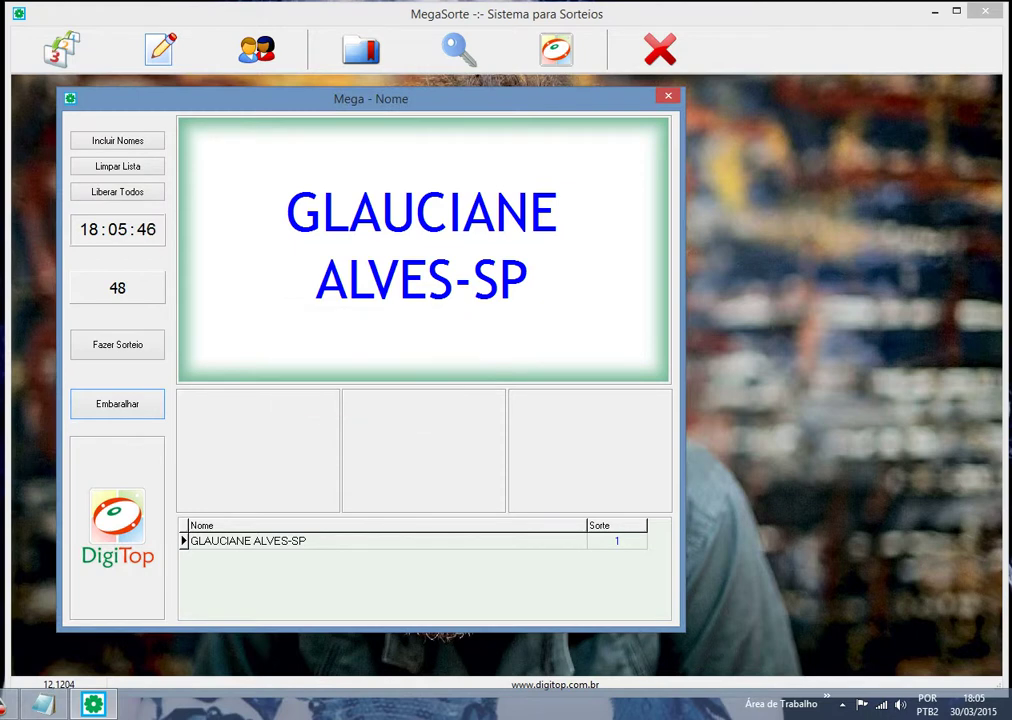
pyautogui.click(117, 344)
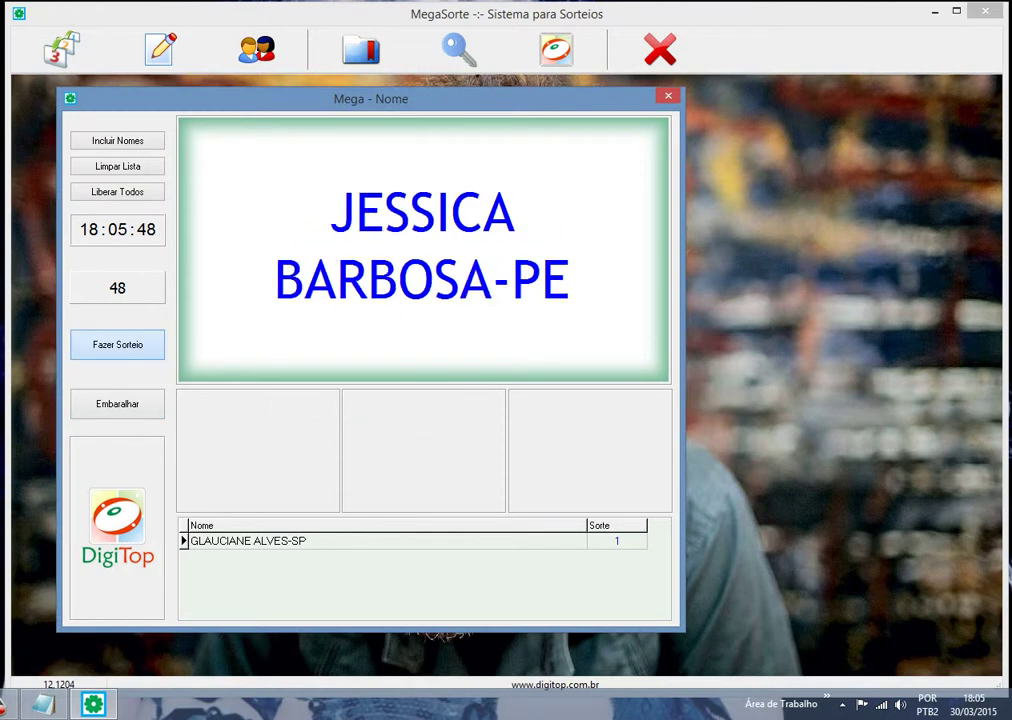